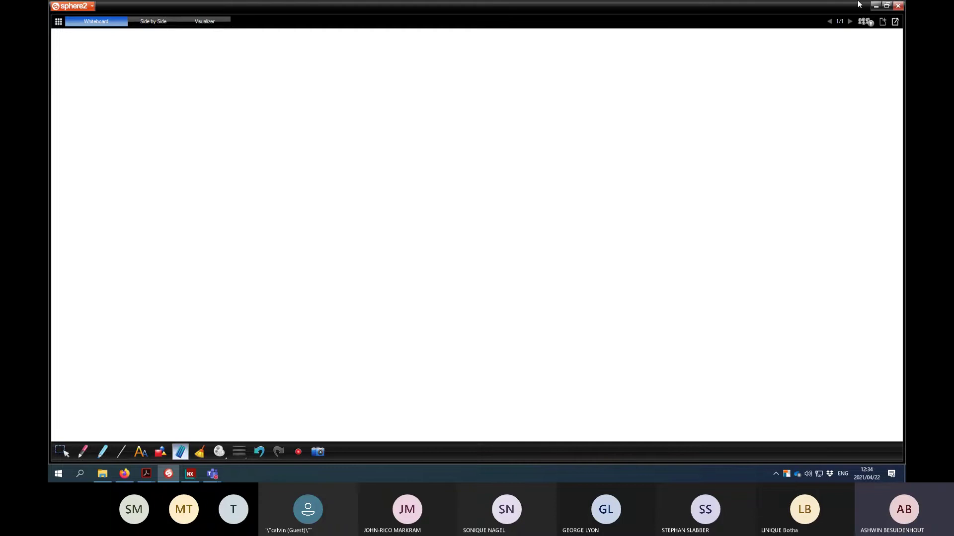
Minimise the whiteboard and zoom in on the hub in Section A-A of the pulley drawing
{"action": "left_click", "coordinate": [875, 6]}
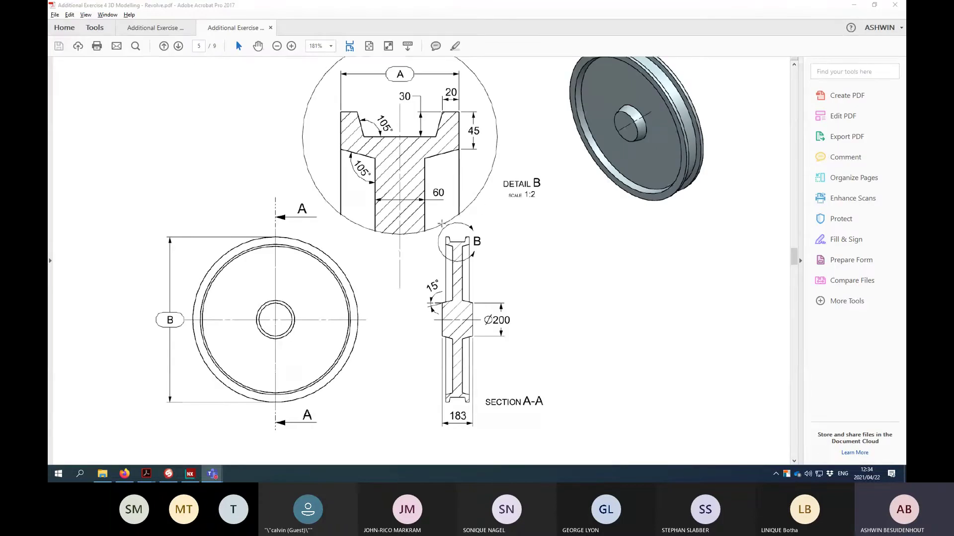
{"action": "scroll", "coordinate": [437, 251], "scroll_direction": "up", "scroll_amount": 1}
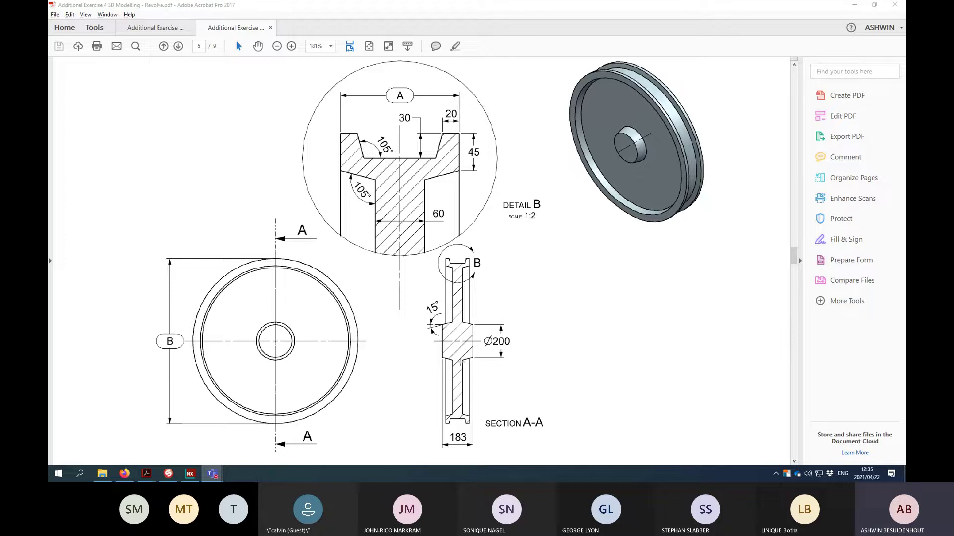
{"action": "scroll", "coordinate": [458, 362], "scroll_direction": "up", "scroll_amount": 5, "text": "ctrl"}
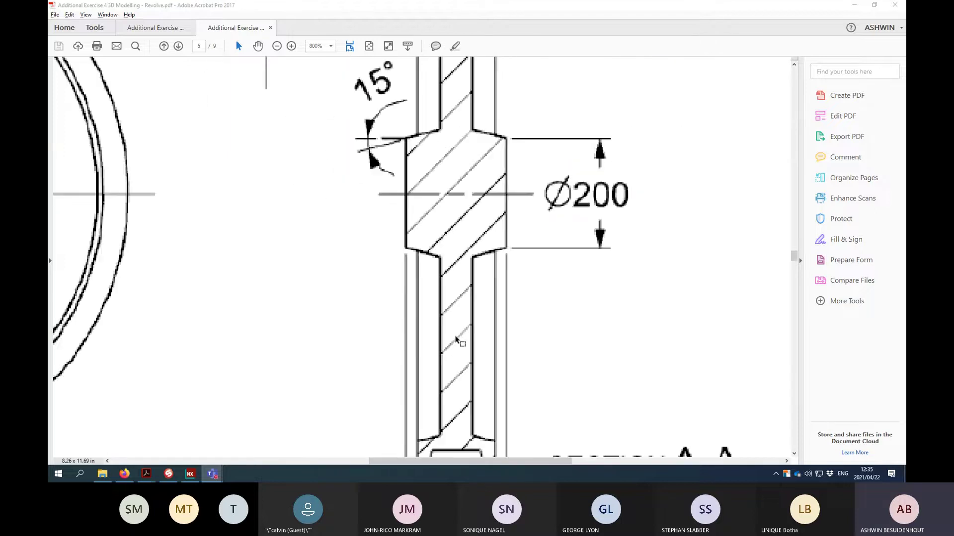
{"action": "scroll", "coordinate": [456, 337], "scroll_direction": "down", "scroll_amount": 2, "text": "ctrl"}
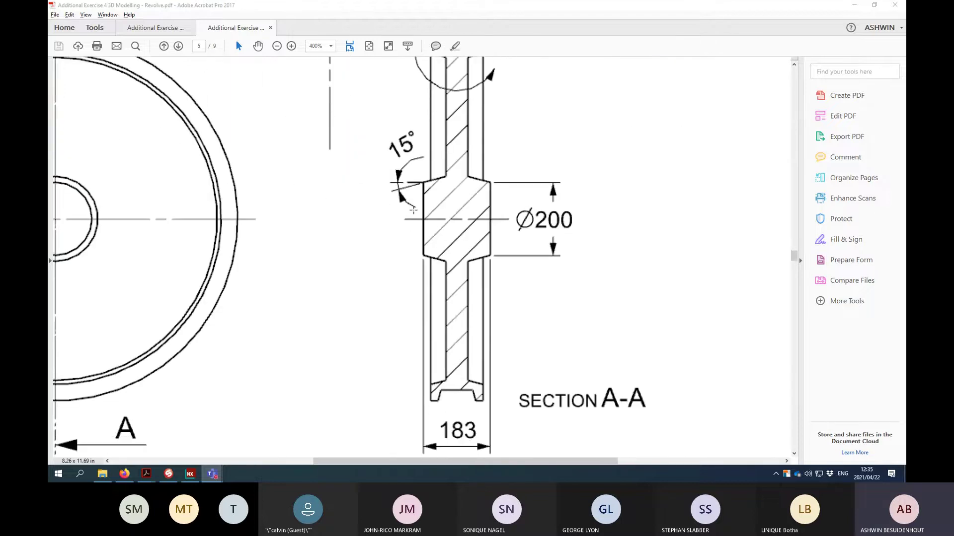
Highlight arrows along the vertical and horizontal axes from the hub centre in Section A-A, extending the vertical mark up through the rim
{"action": "left_click", "coordinate": [455, 47]}
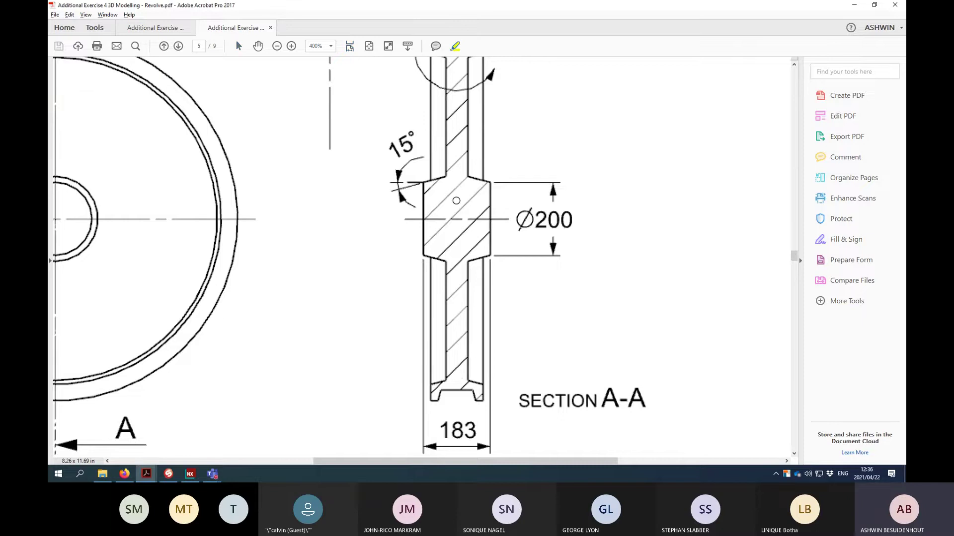
{"action": "mouse_move", "coordinate": [455, 143]}
{"action": "left_mouse_down"}
{"action": "mouse_move", "coordinate": [455, 214]}
{"action": "mouse_move", "coordinate": [601, 219]}
{"action": "left_mouse_up"}
{"action": "mouse_move", "coordinate": [594, 180]}
{"action": "left_mouse_down"}
{"action": "mouse_move", "coordinate": [631, 207]}
{"action": "mouse_move", "coordinate": [608, 254]}
{"action": "left_mouse_up"}
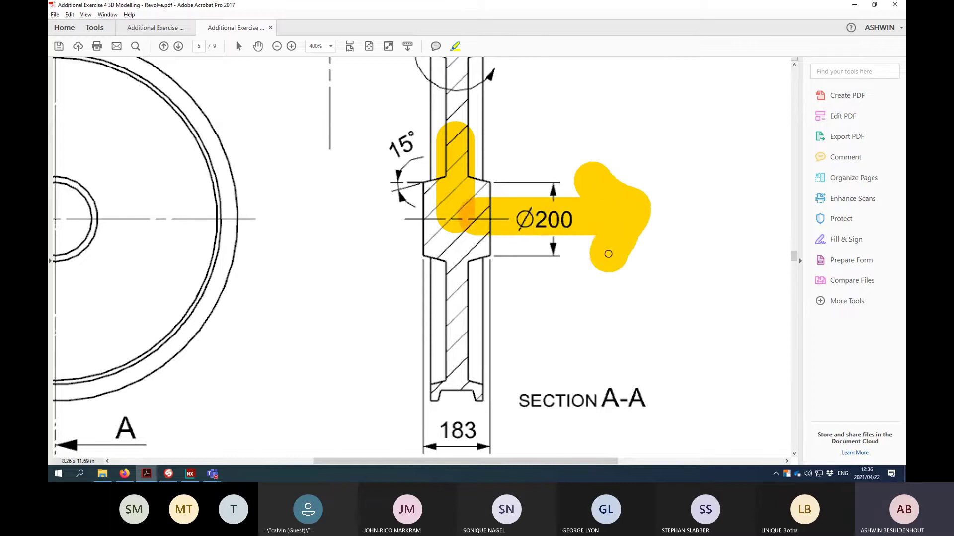
{"action": "mouse_move", "coordinate": [445, 90]}
{"action": "left_mouse_down"}
{"action": "mouse_move", "coordinate": [472, 88]}
{"action": "mouse_move", "coordinate": [516, 144]}
{"action": "left_mouse_up"}
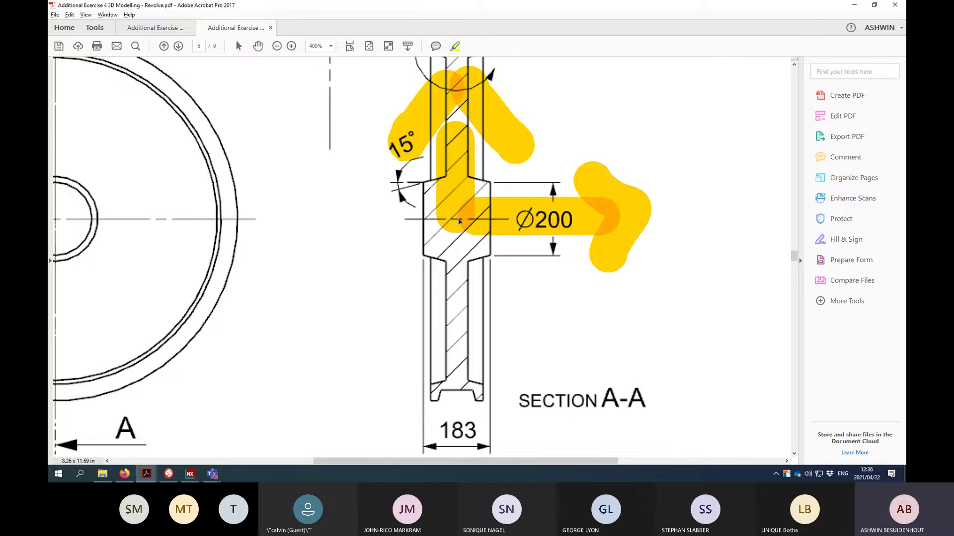
{"action": "left_click", "coordinate": [455, 219]}
{"action": "mouse_move", "coordinate": [212, 474]}
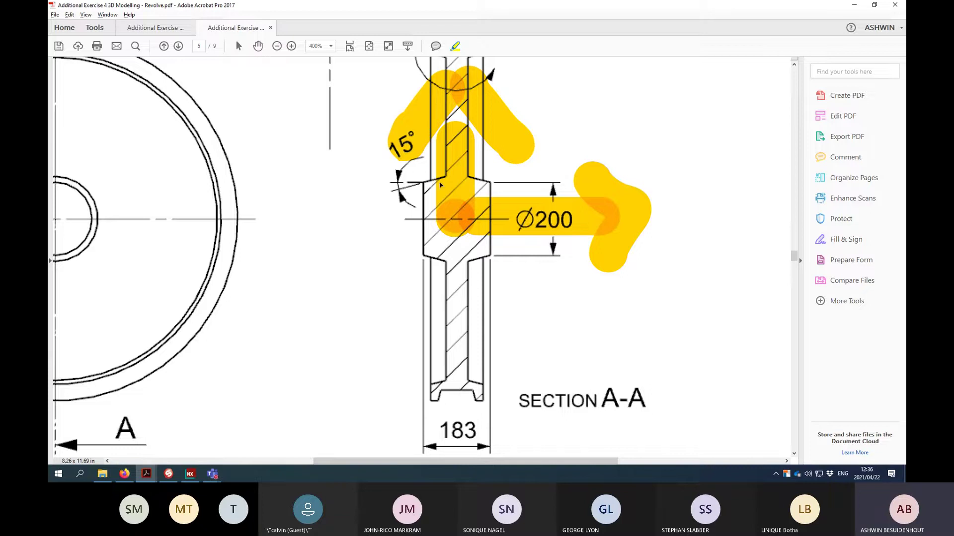
{"action": "scroll", "coordinate": [450, 149], "scroll_direction": "down", "scroll_amount": 1}
{"action": "scroll", "coordinate": [450, 288], "scroll_direction": "up", "scroll_amount": 3}
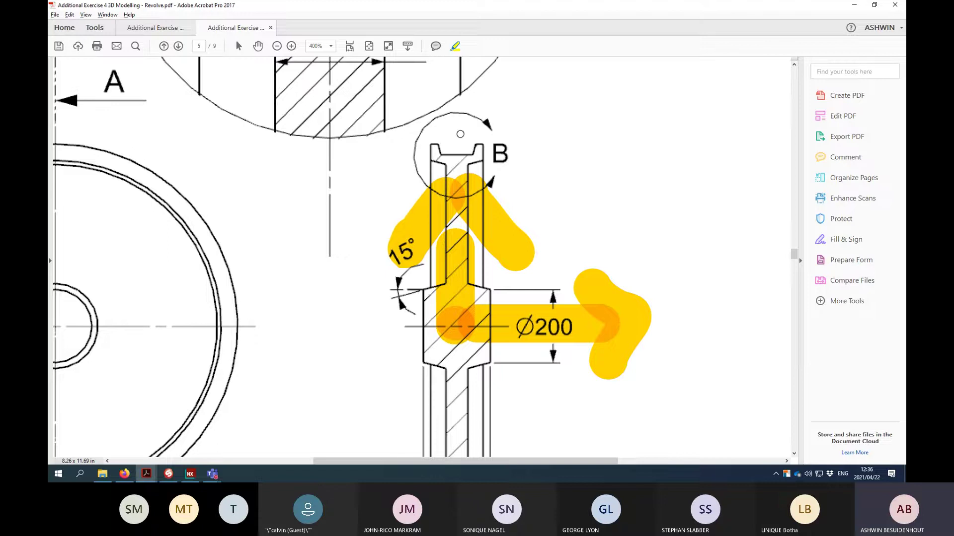
{"action": "left_click_drag", "start_coordinate": [455, 106], "coordinate": [455, 164]}
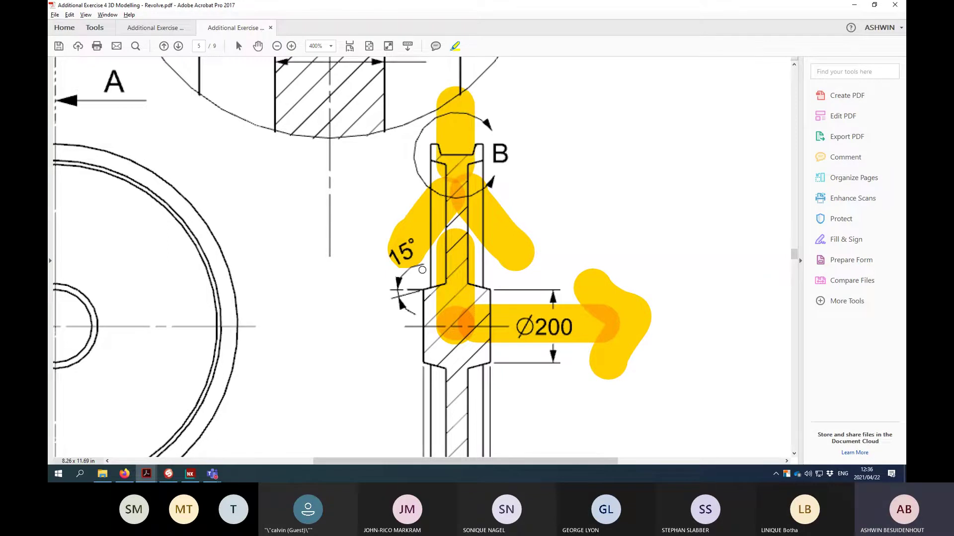
Examine Detail B, undo the highlighter strokes on Section A-A and zoom out to the whole pulley drawing
{"action": "scroll", "coordinate": [423, 270], "scroll_direction": "up", "scroll_amount": 5}
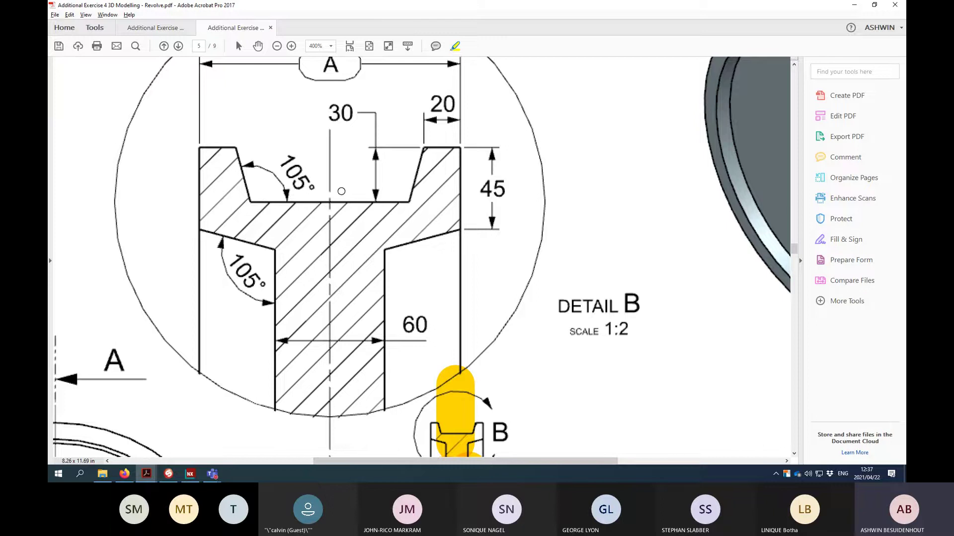
{"action": "scroll", "coordinate": [393, 328], "scroll_direction": "down", "scroll_amount": 4}
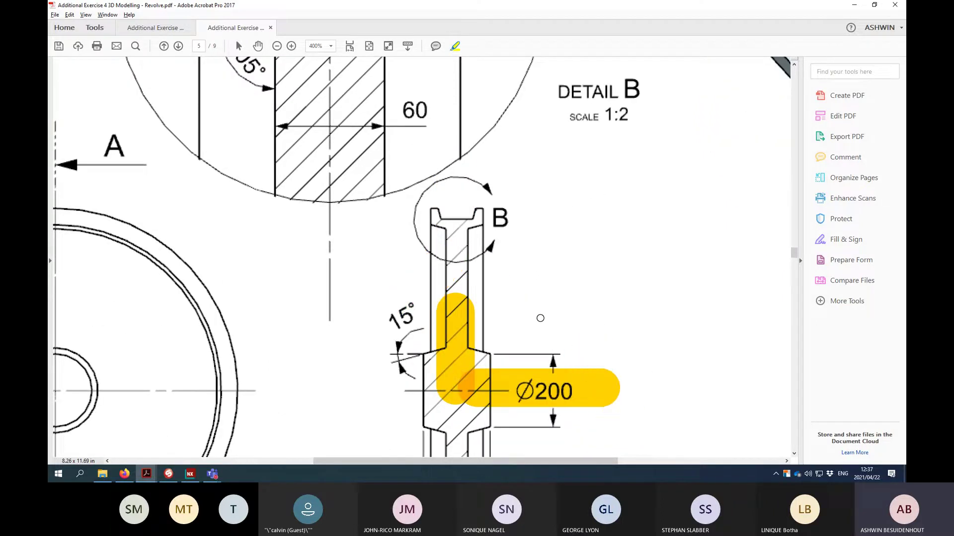
{"action": "scroll", "coordinate": [551, 319], "scroll_direction": "down", "scroll_amount": 2, "text": "ctrl"}
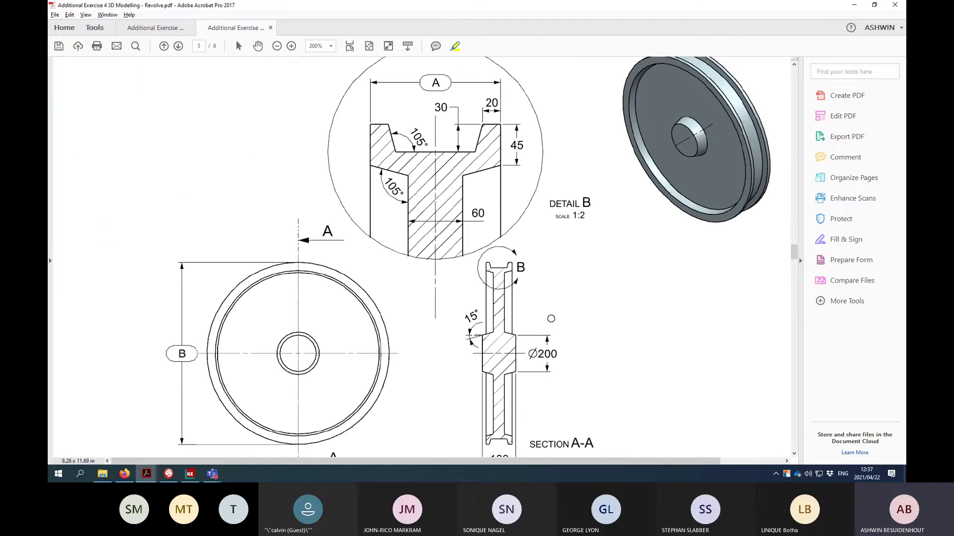
{"action": "scroll", "coordinate": [551, 318], "scroll_direction": "down", "scroll_amount": 1, "text": "ctrl"}
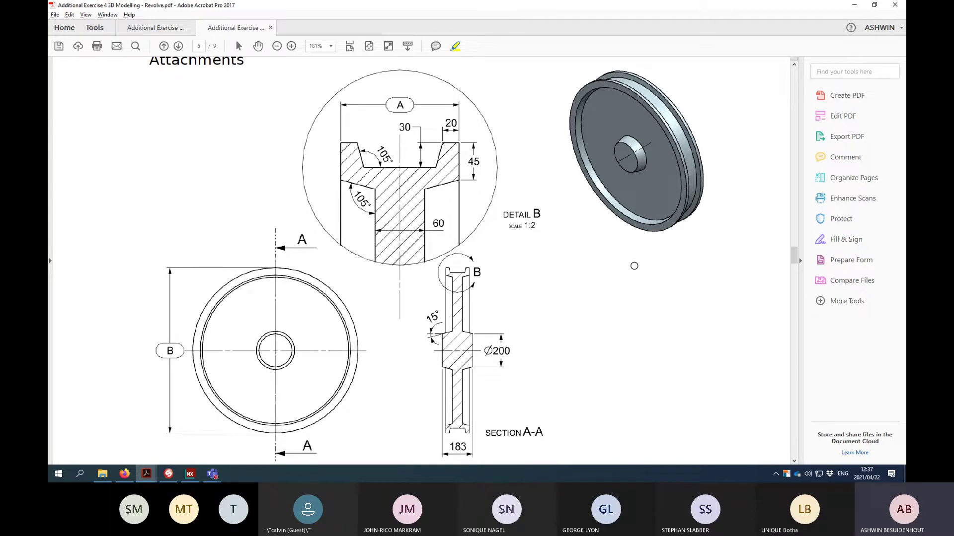
Switch to NX and create a new part named REVOLVE from the millimetre Model template
{"action": "left_click", "coordinate": [854, 6]}
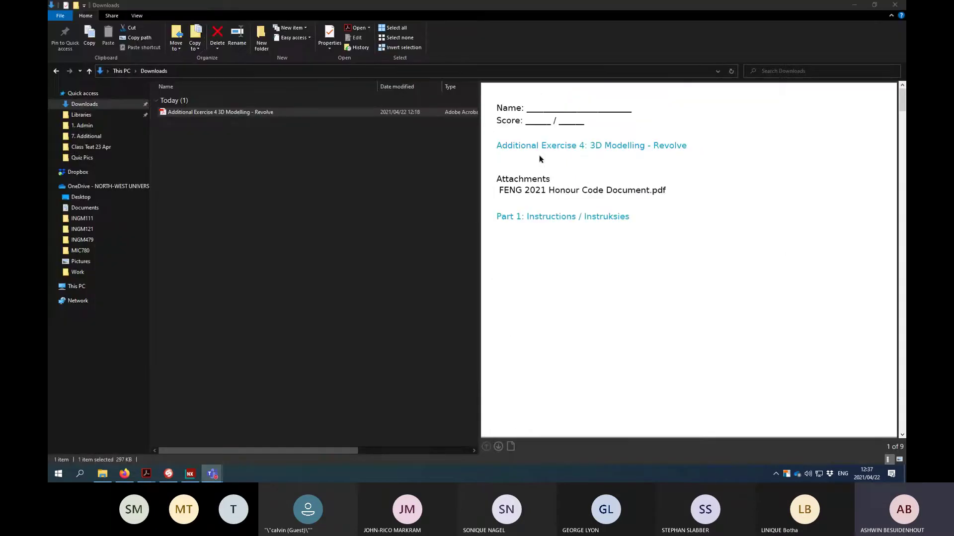
{"action": "left_click", "coordinate": [190, 474]}
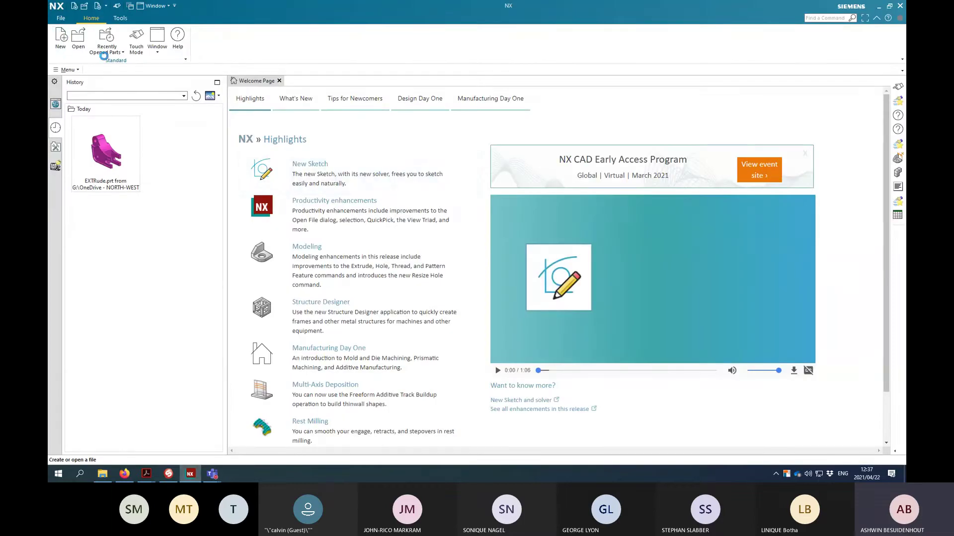
{"action": "key", "text": "ctrl+n"}
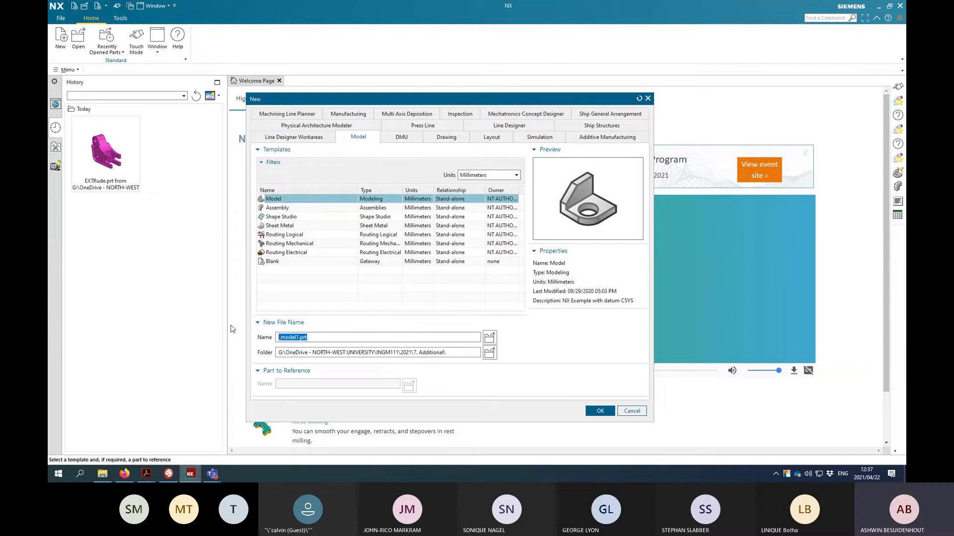
{"action": "type", "text": "R"}
{"action": "type", "text": "RE"}
{"action": "left_click", "coordinate": [600, 410]}
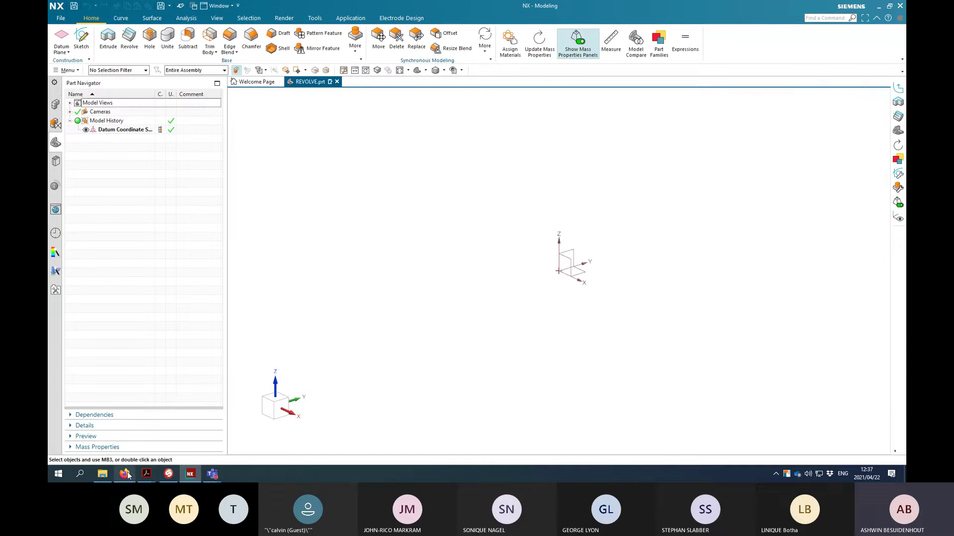
Switch to Acrobat and examine the pulley drawing's isometric view and Detail B
{"action": "mouse_move", "coordinate": [147, 479]}
{"action": "left_click", "coordinate": [194, 428]}
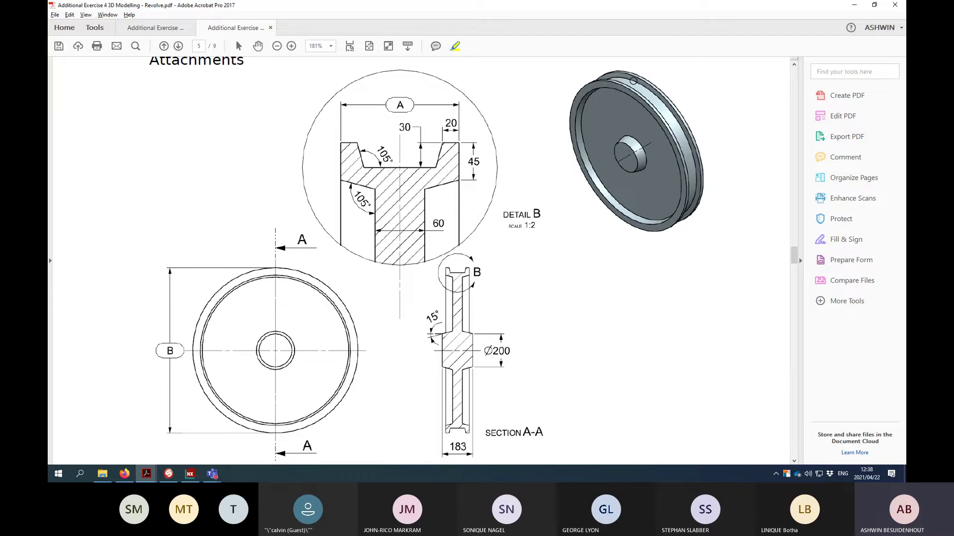
{"action": "mouse_move", "coordinate": [357, 136]}
{"action": "left_mouse_down"}
{"action": "mouse_move", "coordinate": [370, 160]}
{"action": "mouse_move", "coordinate": [417, 168]}
{"action": "mouse_move", "coordinate": [442, 135]}
{"action": "mouse_move", "coordinate": [364, 144]}
{"action": "left_mouse_up"}
Switch back to NX and start a new sketch in the REVOLVE part
{"action": "key", "text": "alt+Tab"}
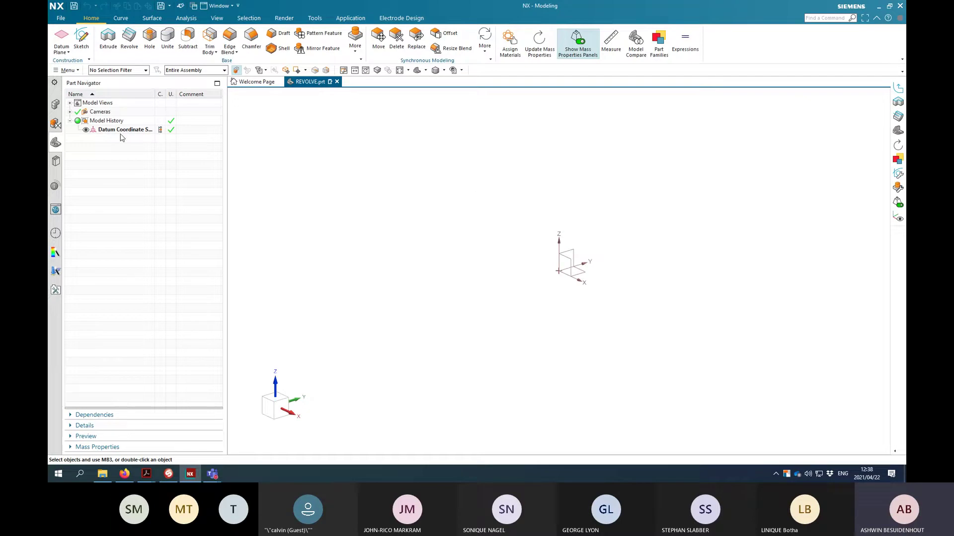
{"action": "left_click", "coordinate": [65, 53]}
{"action": "left_click", "coordinate": [81, 37]}
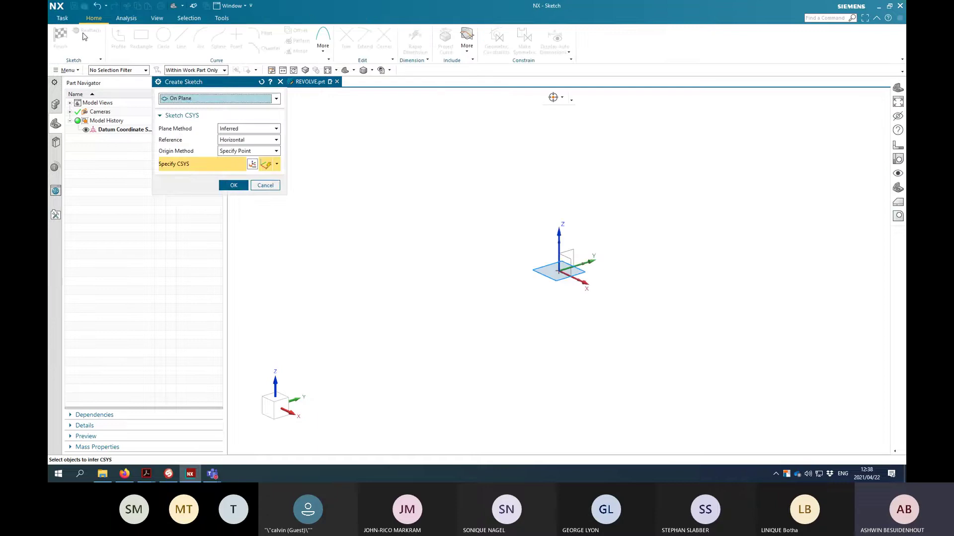
Switch to Acrobat and highlight two arrows pointing at the pulley's isometric view, one from each side, to mark the viewing directions
{"action": "key", "text": "alt+Tab"}
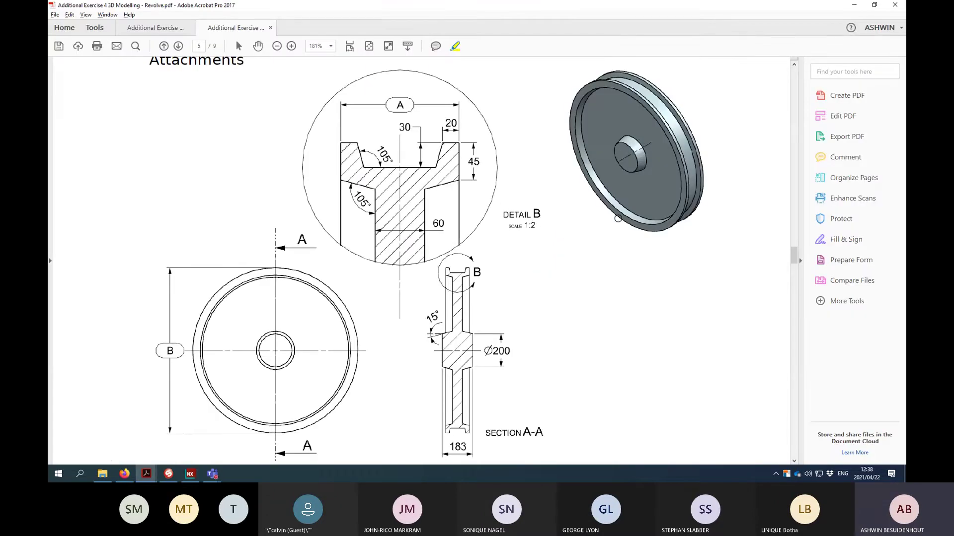
{"action": "mouse_move", "coordinate": [532, 252]}
{"action": "left_mouse_down"}
{"action": "mouse_move", "coordinate": [588, 210]}
{"action": "mouse_move", "coordinate": [591, 197]}
{"action": "mouse_move", "coordinate": [588, 244]}
{"action": "left_mouse_up"}
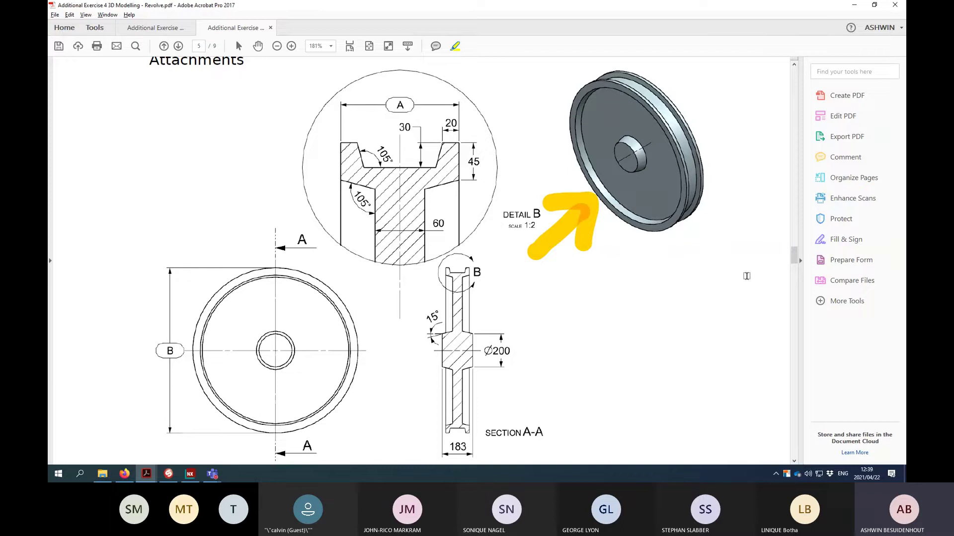
{"action": "left_click_drag", "start_coordinate": [698, 220], "coordinate": [789, 334]}
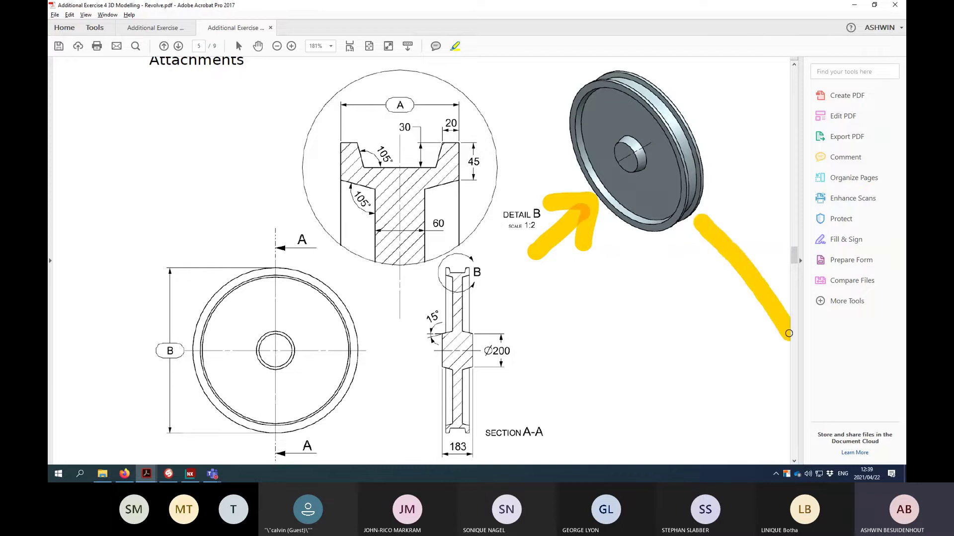
{"action": "mouse_move", "coordinate": [686, 281]}
{"action": "left_mouse_down"}
{"action": "mouse_move", "coordinate": [688, 219]}
{"action": "mouse_move", "coordinate": [765, 221]}
{"action": "left_mouse_up"}
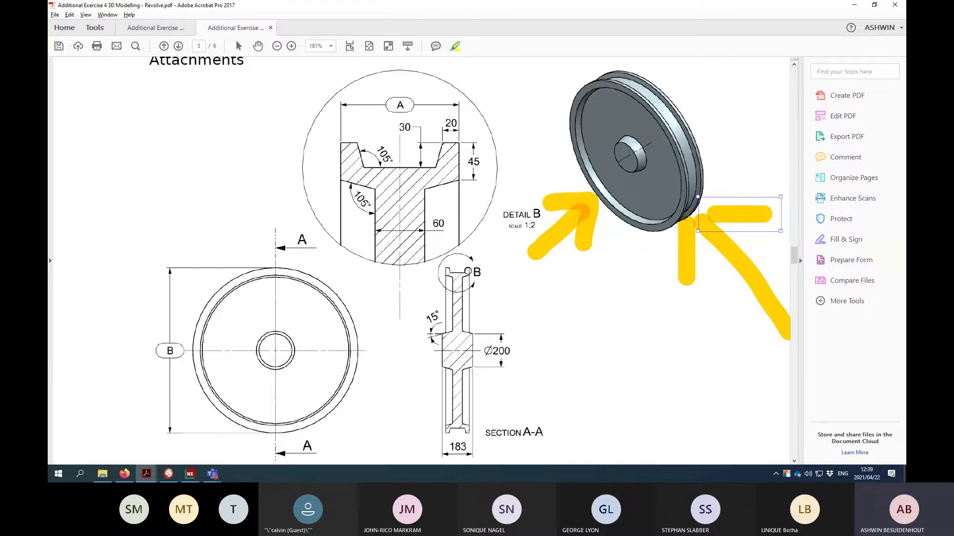
Highlight a loop around the upper half of Section A-A and an arrow along the hub's horizontal axis
{"action": "left_click", "coordinate": [471, 256]}
{"action": "mouse_move", "coordinate": [471, 256]}
{"action": "left_mouse_down"}
{"action": "mouse_move", "coordinate": [398, 320]}
{"action": "mouse_move", "coordinate": [495, 330]}
{"action": "mouse_move", "coordinate": [440, 248]}
{"action": "mouse_move", "coordinate": [429, 251]}
{"action": "left_mouse_up"}
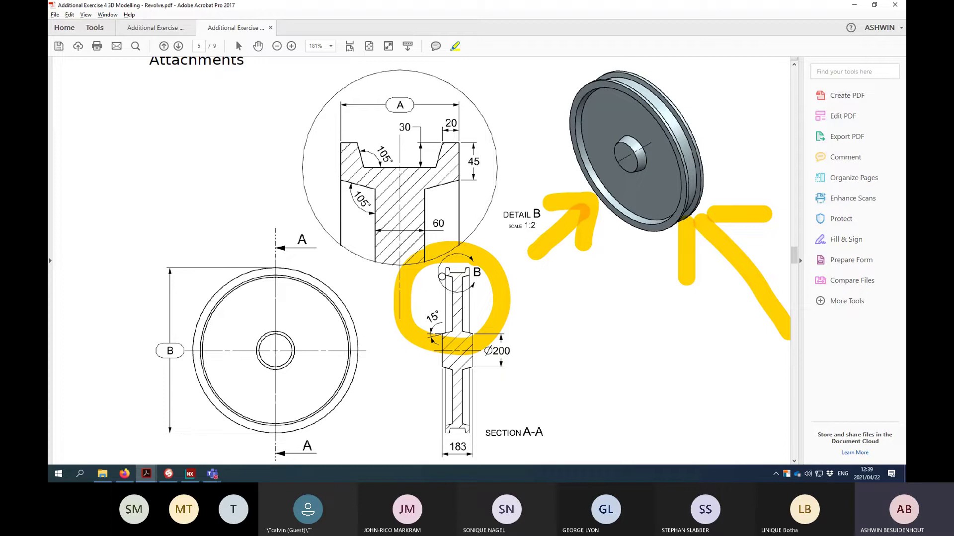
{"action": "mouse_move", "coordinate": [373, 348]}
{"action": "left_mouse_down"}
{"action": "mouse_move", "coordinate": [611, 361]}
{"action": "mouse_move", "coordinate": [585, 388]}
{"action": "left_mouse_up"}
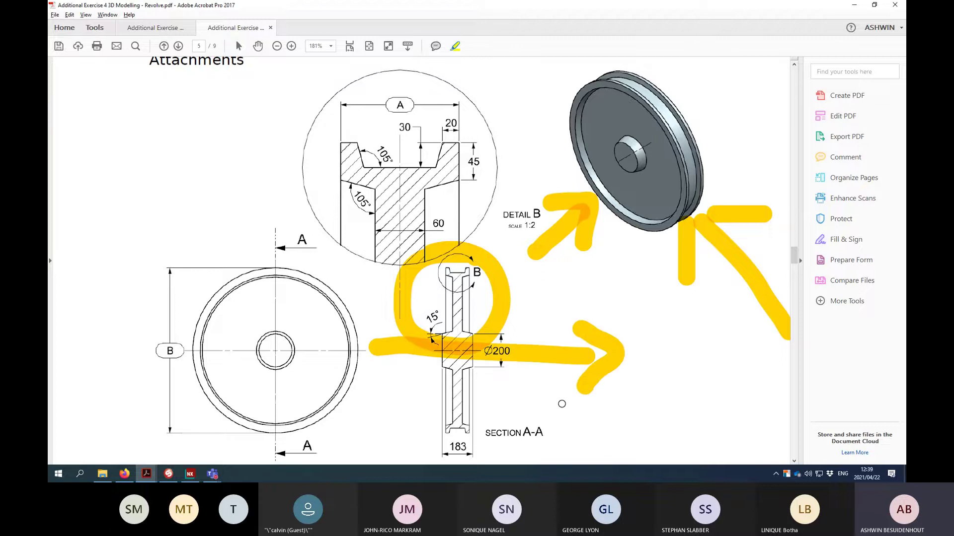
Switch to NX, place the sketch on the YZ datum plane, orient the view square to it and enter the sketch
{"action": "key", "text": "alt+Tab"}
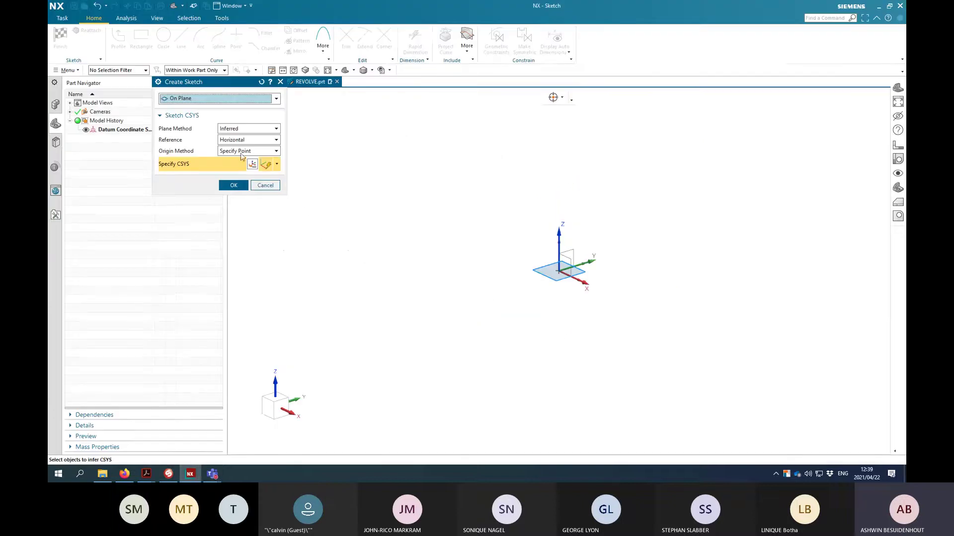
{"action": "left_click", "coordinate": [566, 250]}
{"action": "left_click", "coordinate": [353, 70]}
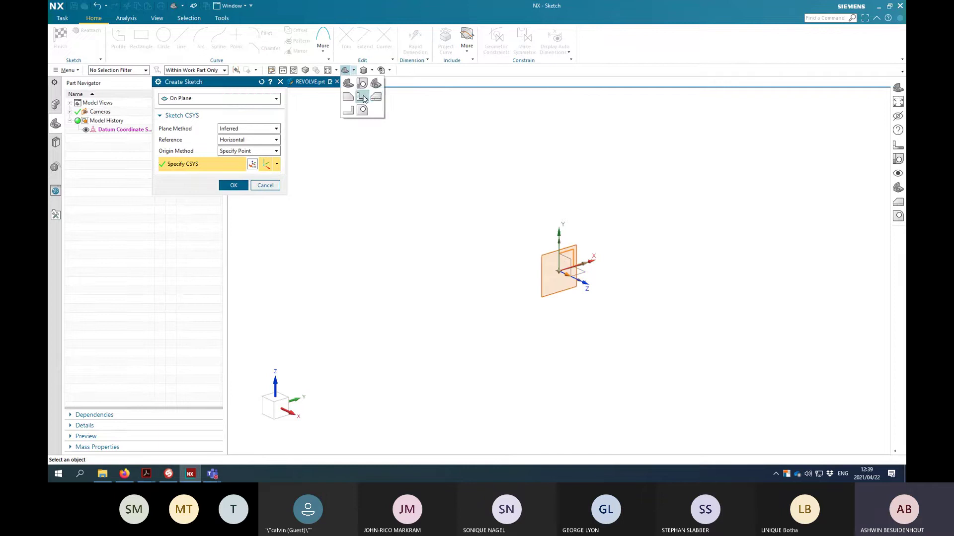
{"action": "left_click", "coordinate": [376, 99]}
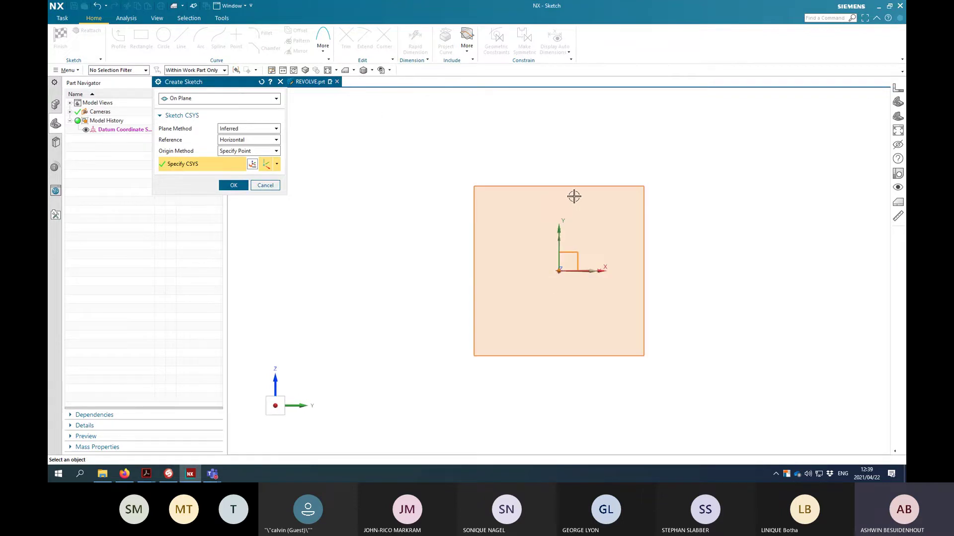
{"action": "left_click", "coordinate": [235, 184]}
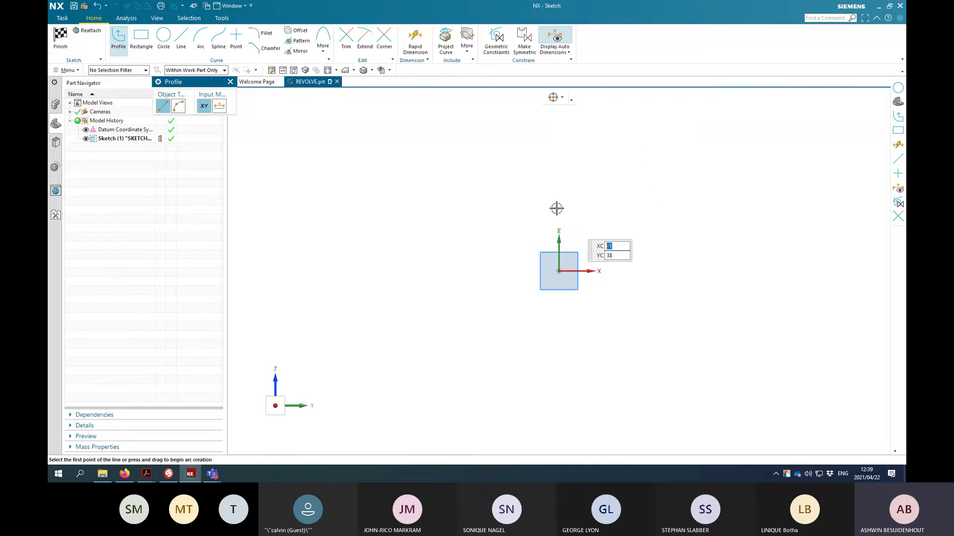
Start the wheel's half-section profile with a vertical line about 34 mm long for the hub face, beside the sketch origin on its negative X side
{"action": "scroll", "coordinate": [568, 250], "scroll_direction": "down", "scroll_amount": 3}
{"action": "scroll", "coordinate": [607, 194], "scroll_direction": "up", "scroll_amount": 6}
{"action": "scroll", "coordinate": [571, 226], "scroll_direction": "down", "scroll_amount": 2}
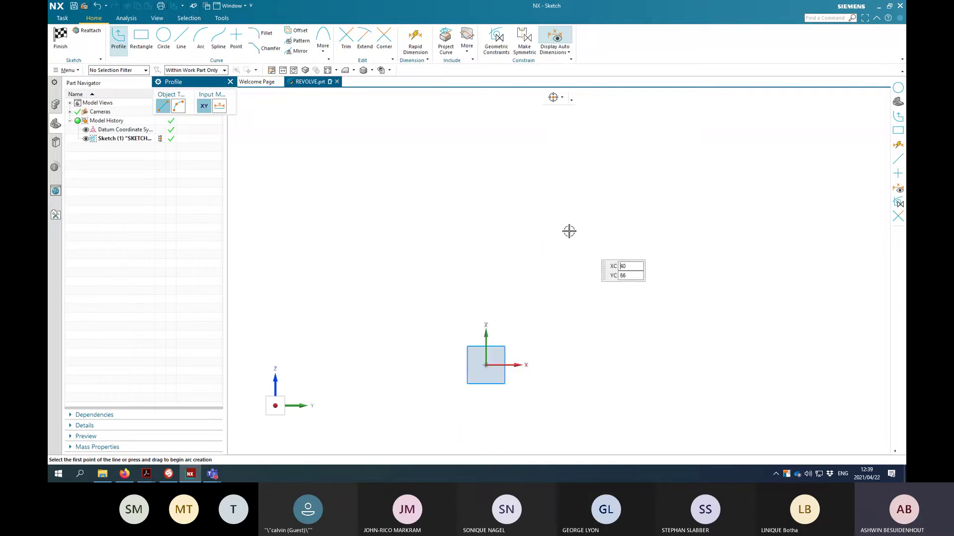
{"action": "mouse_move", "coordinate": [545, 283]}
{"action": "middle_mouse_down", "text": "shift"}
{"action": "mouse_move", "coordinate": [639, 219]}
{"action": "mouse_move", "coordinate": [619, 204]}
{"action": "middle_mouse_up", "text": "shift"}
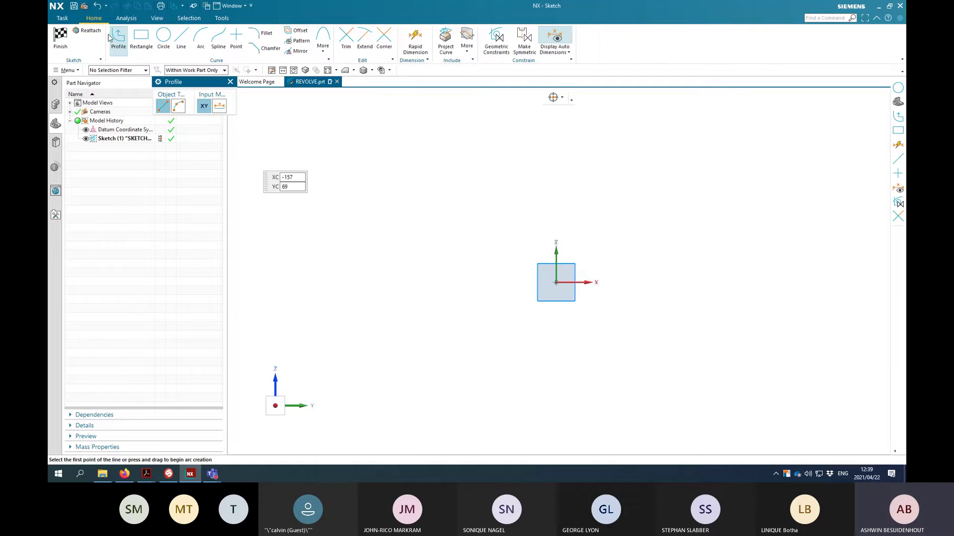
{"action": "left_click", "coordinate": [507, 280]}
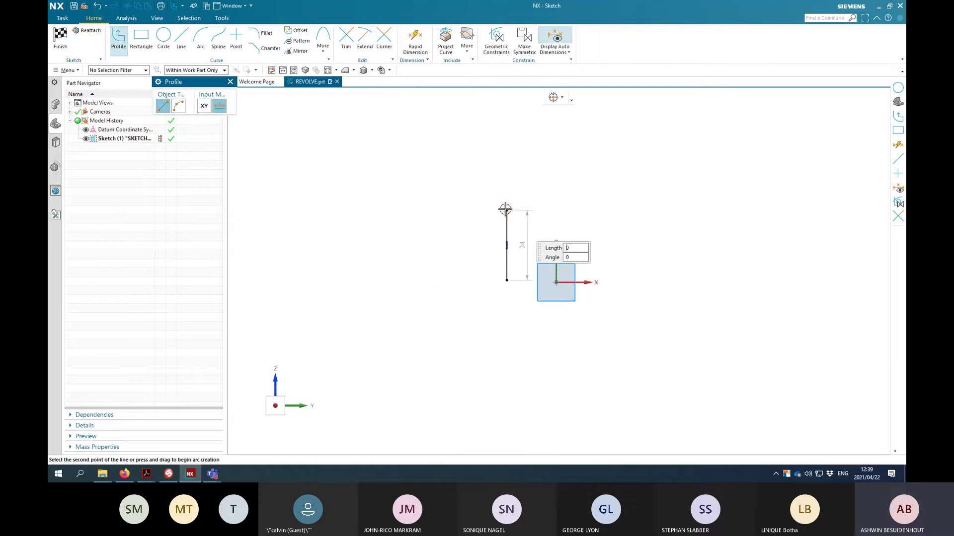
Check Section A-A in Acrobat and continue the NX profile with an inward slanted line about 25 mm, a vertical about 40 mm, and a short outward slant
{"action": "key", "text": "alt+Tab"}
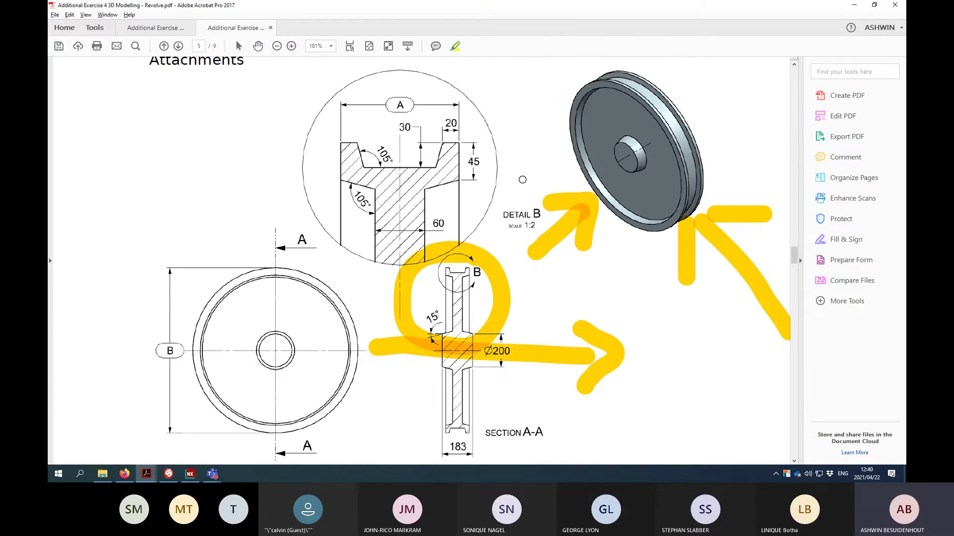
{"action": "key", "text": "alt+Tab"}
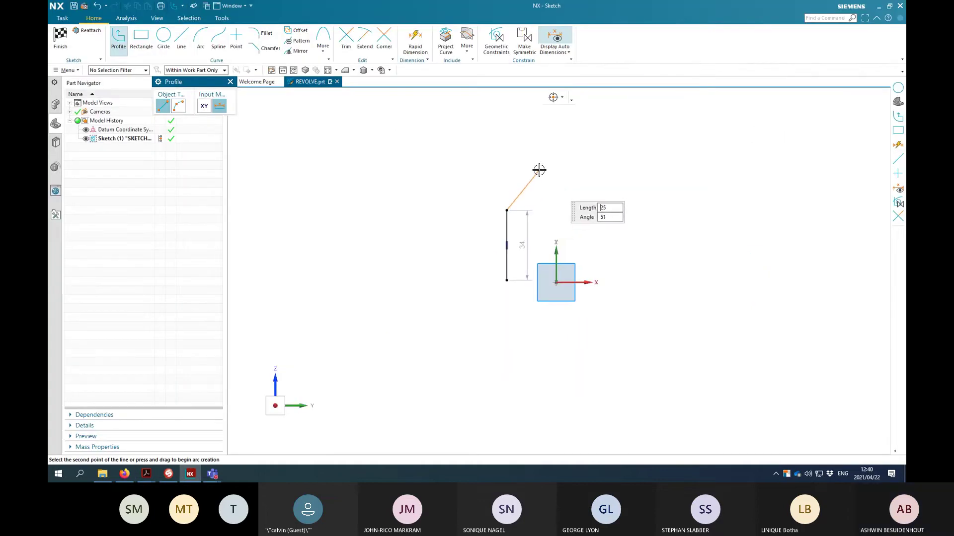
{"action": "left_click", "coordinate": [538, 170]}
{"action": "middle_click_drag", "start_coordinate": [536, 141], "coordinate": [536, 238], "text": "shift"}
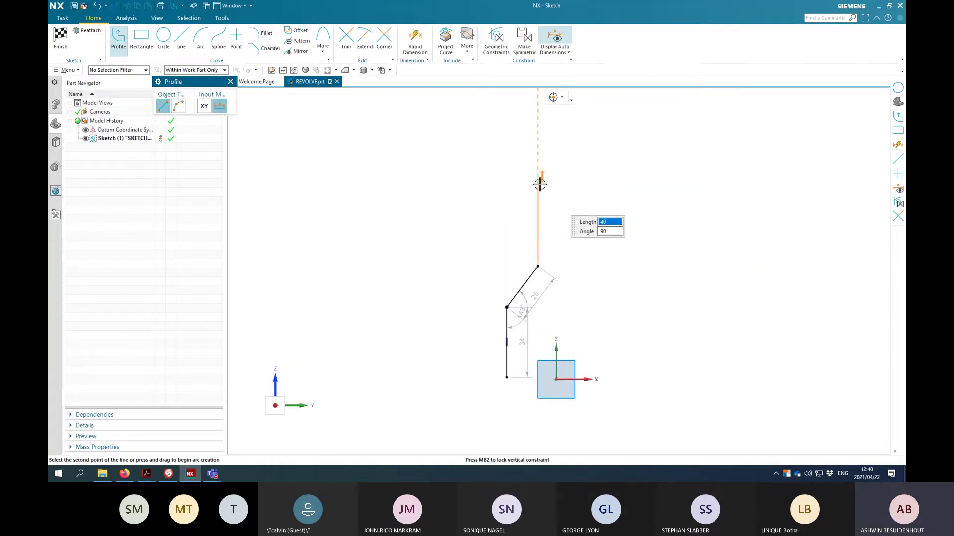
{"action": "left_click", "coordinate": [538, 184]}
{"action": "left_click", "coordinate": [522, 172]}
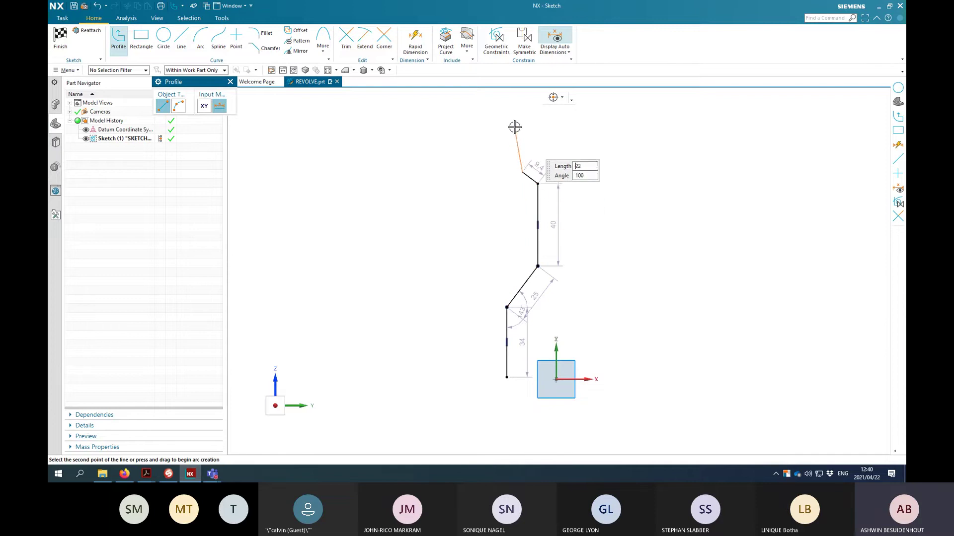
Finish the open profile with the vertical rim side, a rim top about 7.5 mm wide, a slanted groove flank and a groove floor about 4.8 mm long
{"action": "left_click", "coordinate": [521, 133]}
{"action": "left_click", "coordinate": [539, 133]}
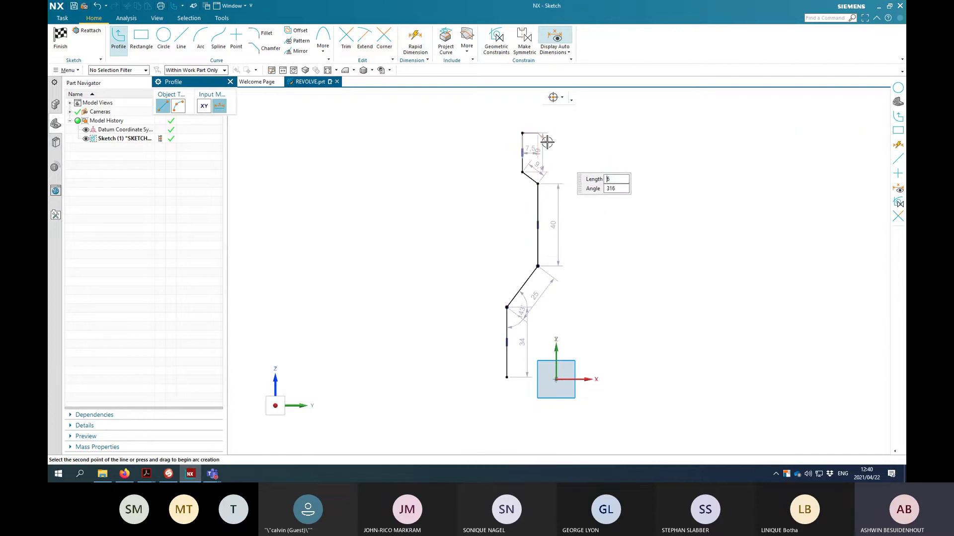
{"action": "left_click", "coordinate": [551, 152]}
{"action": "left_click", "coordinate": [561, 152]}
{"action": "key", "text": "Escape"}
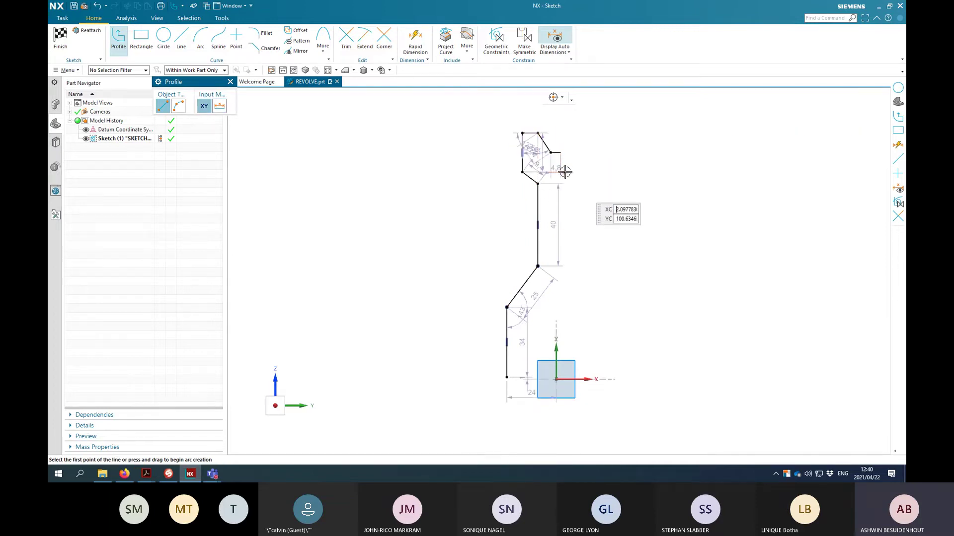
{"action": "key", "text": "Escape"}
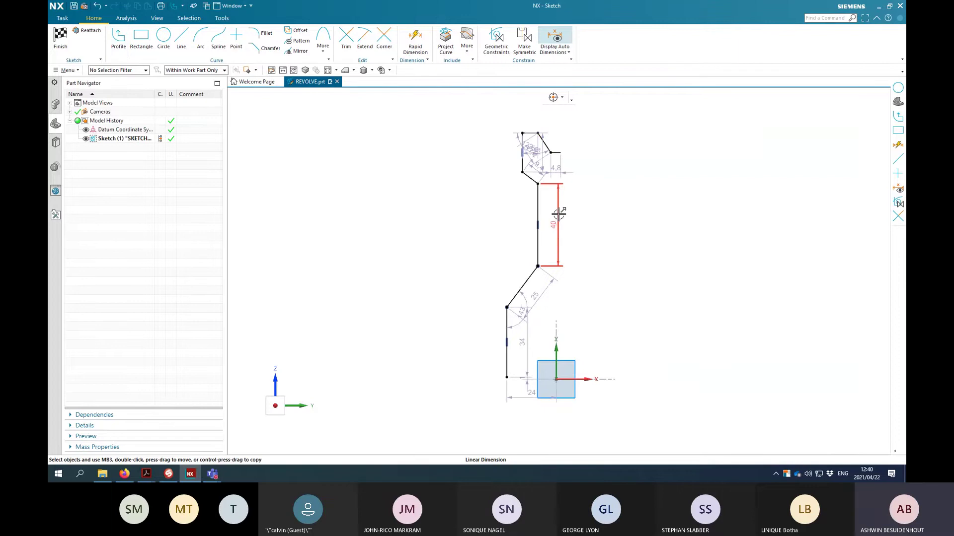
Compare the outline with Section A-A in Acrobat and, back in NX, open the Expressions editor
{"action": "key", "text": "alt+Tab"}
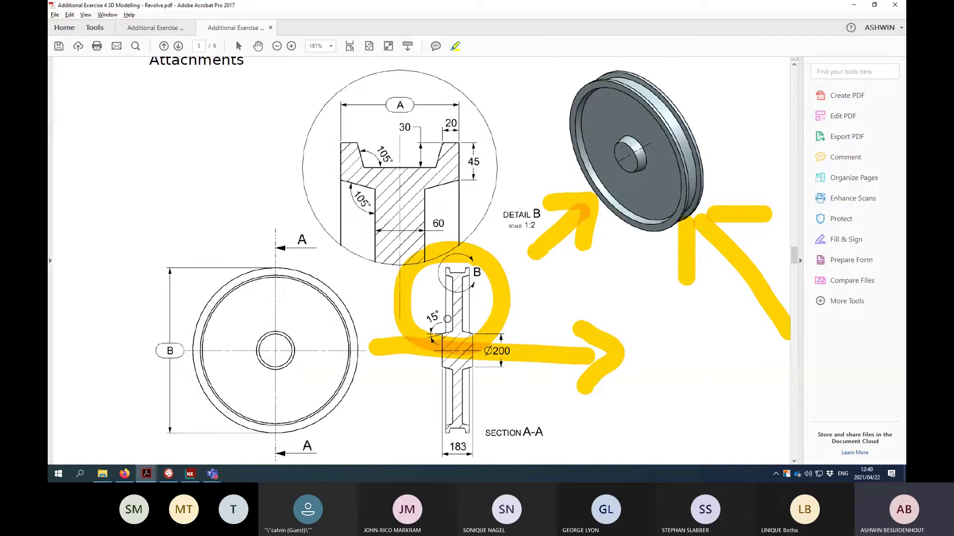
{"action": "key", "text": "alt+Tab"}
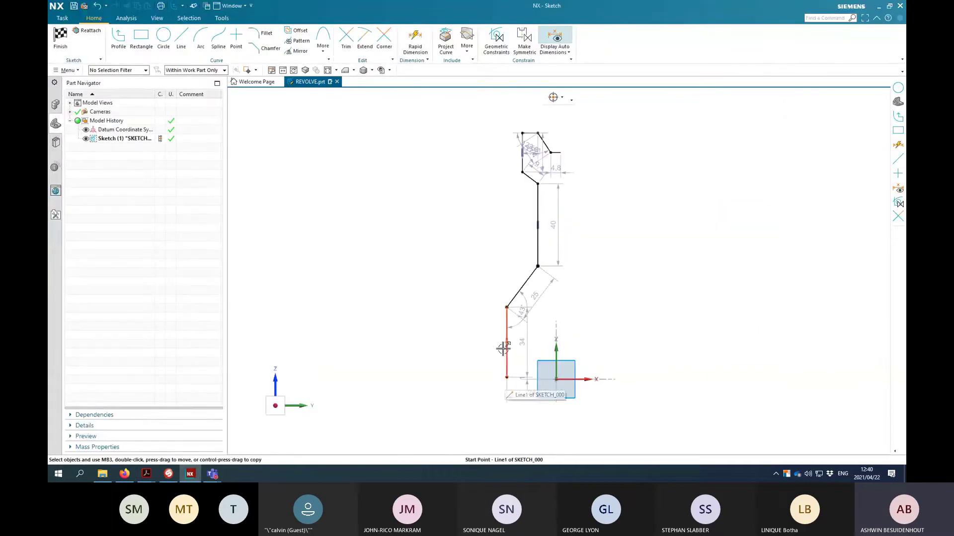
{"action": "left_click", "coordinate": [222, 19]}
{"action": "left_click", "coordinate": [85, 40]}
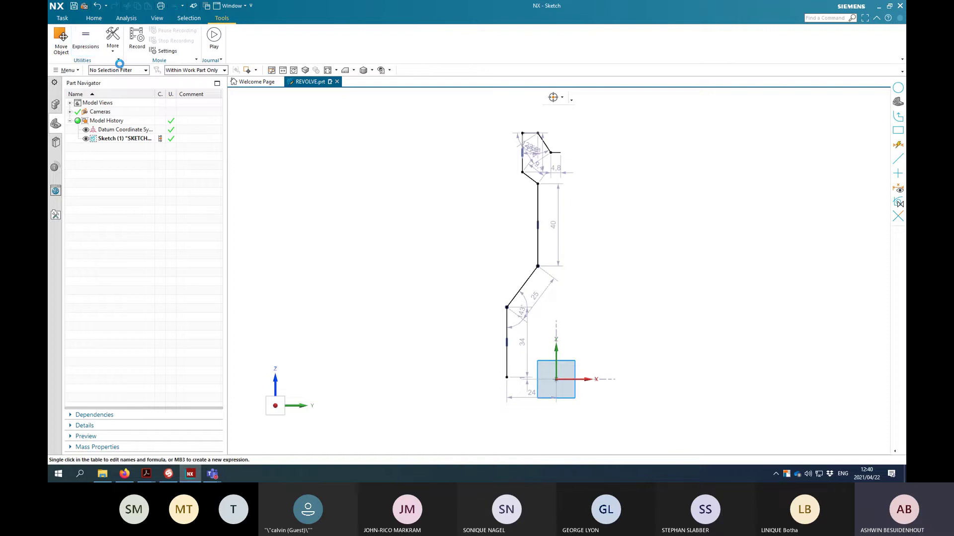
Look up the default values of dimensions A and B in the exercise PDF in Acrobat and return to NX
{"action": "key", "text": "alt+Tab"}
{"action": "scroll", "coordinate": [435, 258], "scroll_direction": "down", "scroll_amount": 10}
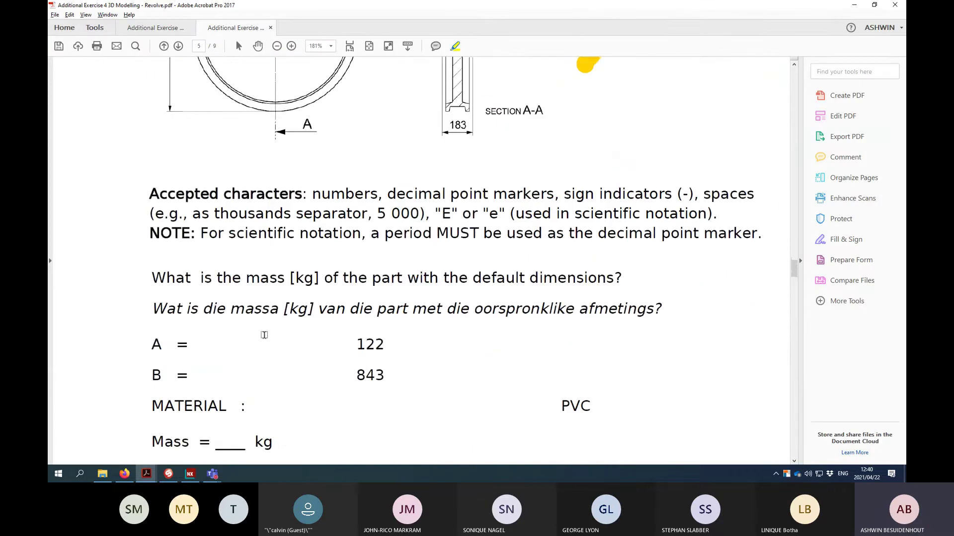
{"action": "scroll", "coordinate": [380, 238], "scroll_direction": "up", "scroll_amount": 5}
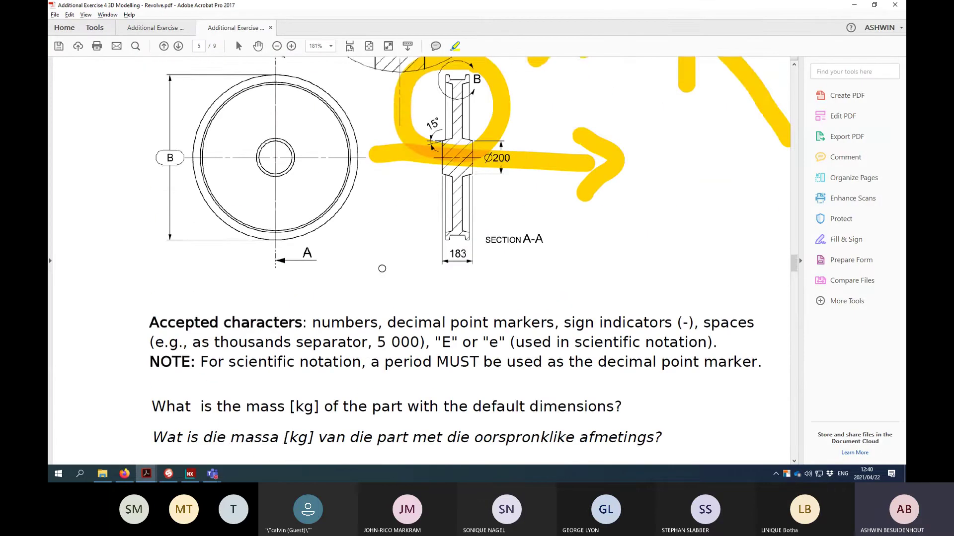
{"action": "scroll", "coordinate": [381, 266], "scroll_direction": "down", "scroll_amount": 3}
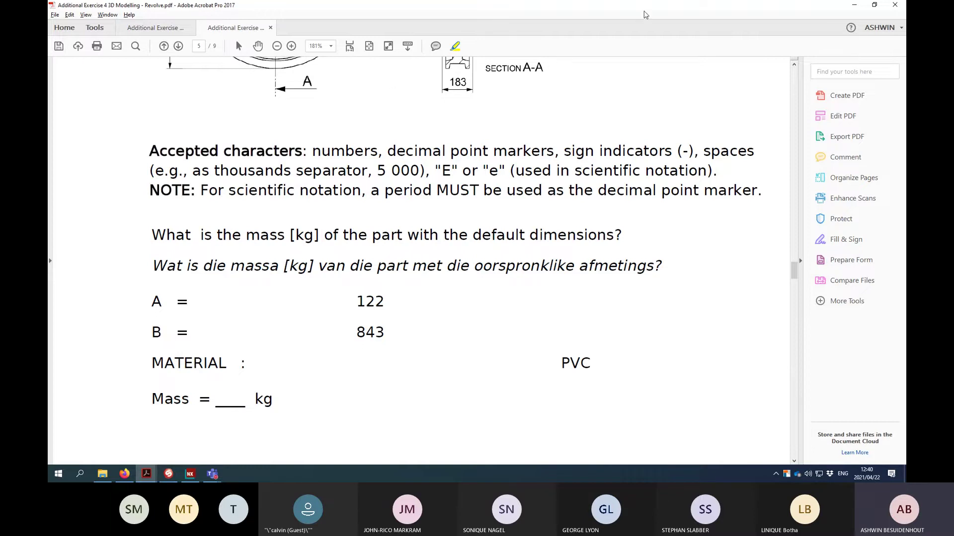
{"action": "left_click", "coordinate": [854, 5]}
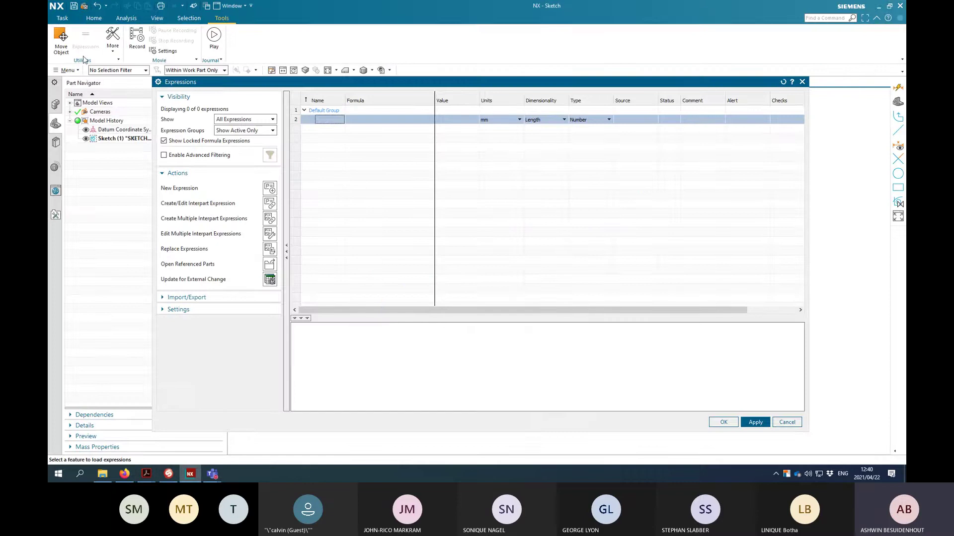
Create the length expressions A = 122 mm and B = 843 mm and apply them
{"action": "left_click", "coordinate": [330, 120]}
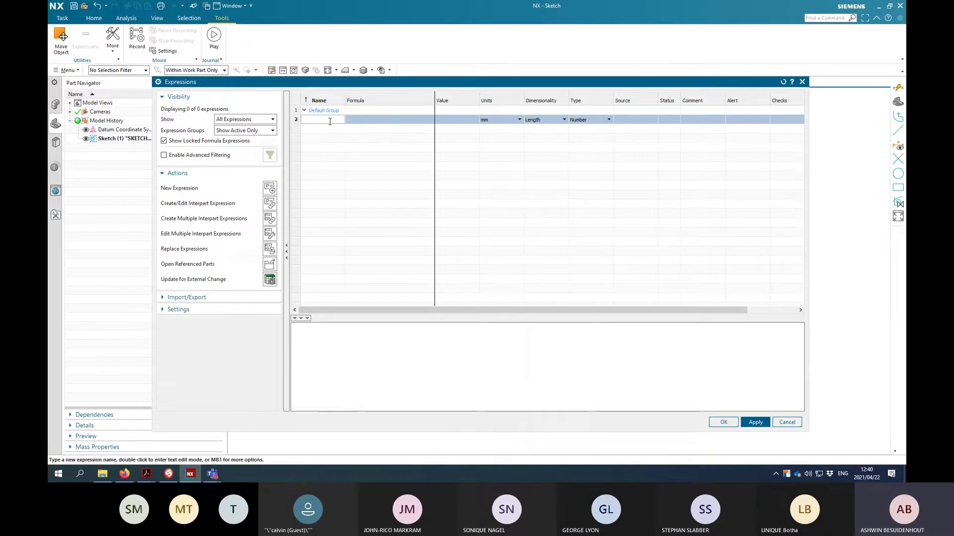
{"action": "left_click", "coordinate": [361, 121]}
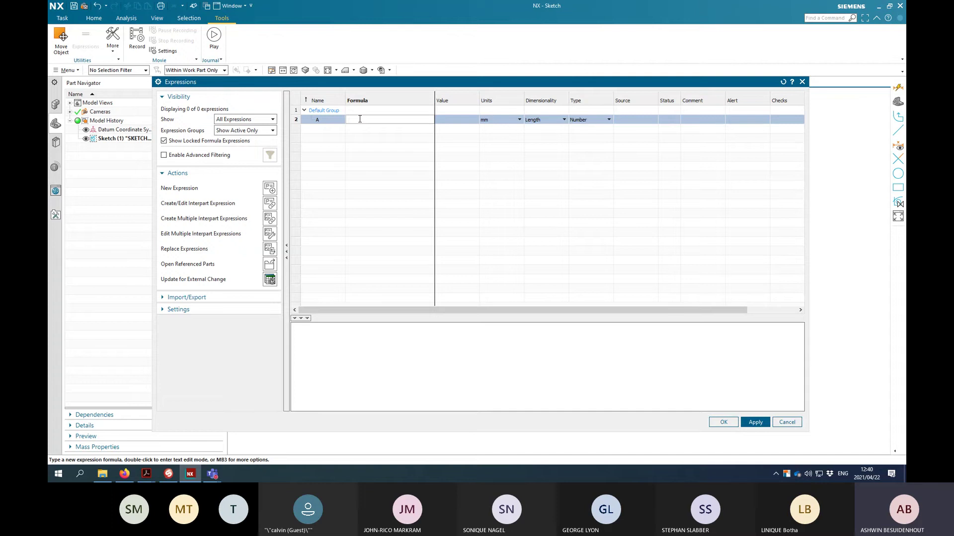
{"action": "key", "text": "Return"}
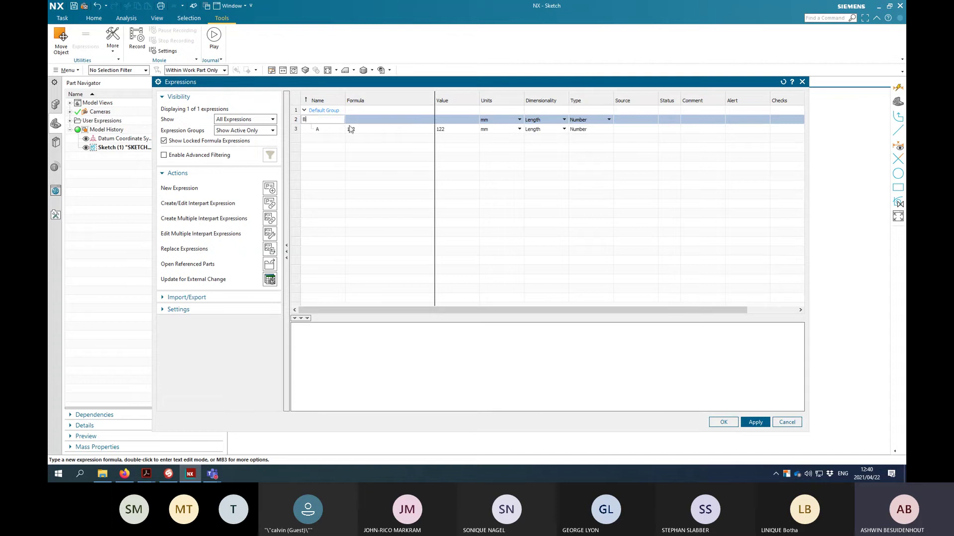
{"action": "type", "text": "B"}
{"action": "left_click", "coordinate": [368, 120]}
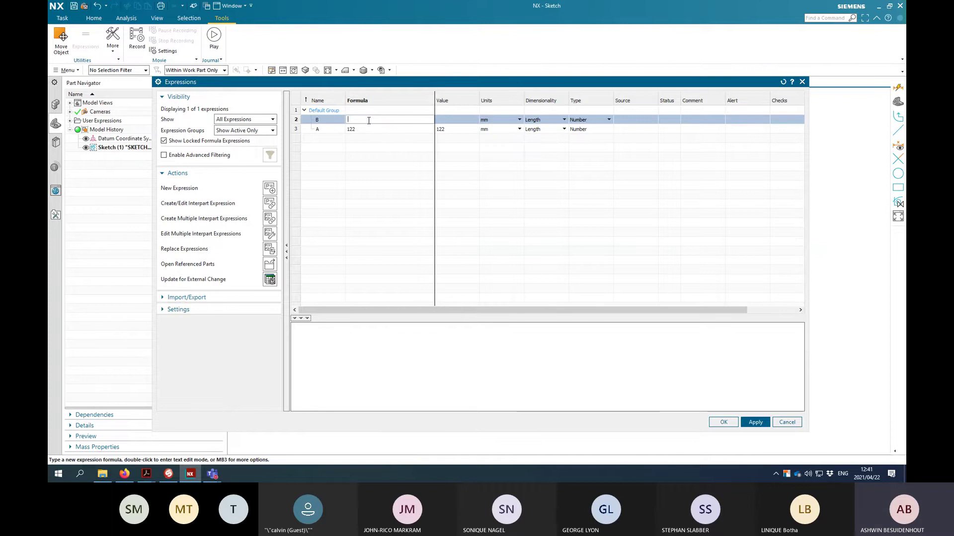
{"action": "type", "text": "843"}
{"action": "key", "text": "Return"}
{"action": "left_click", "coordinate": [752, 422]}
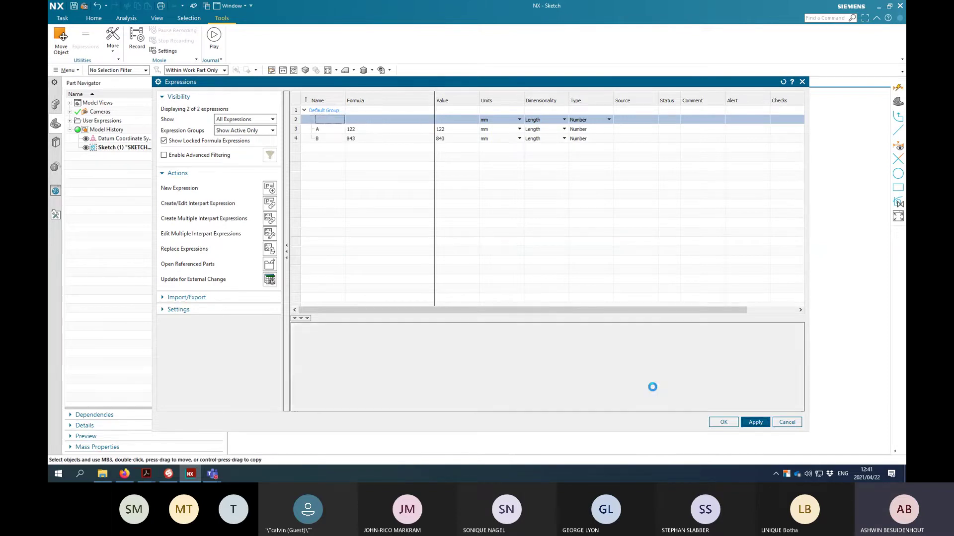
{"action": "left_click", "coordinate": [723, 421]}
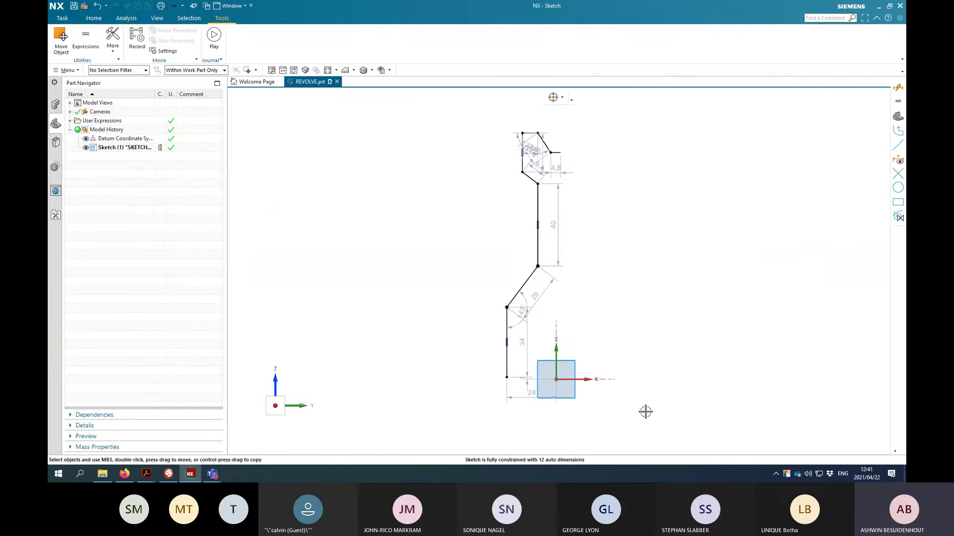
Switch to Acrobat and highlight the full length of dimension B beside the wheel's front view
{"action": "key", "text": "alt+Tab"}
{"action": "key", "text": "alt+Tab"}
{"action": "key", "text": "alt+Tab"}
{"action": "scroll", "coordinate": [420, 292], "scroll_direction": "up", "scroll_amount": 5}
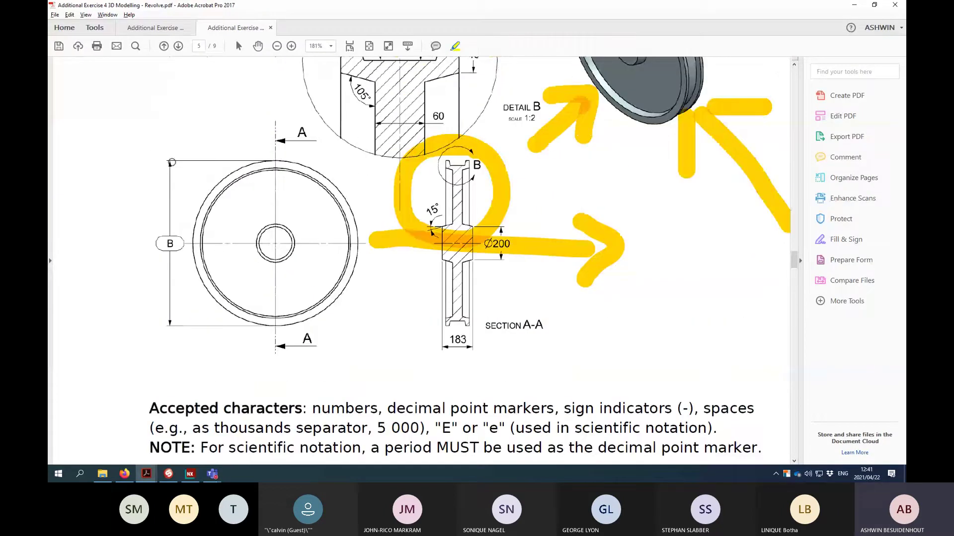
{"action": "left_click_drag", "start_coordinate": [171, 157], "coordinate": [169, 302]}
{"action": "left_click_drag", "start_coordinate": [172, 325], "coordinate": [172, 326]}
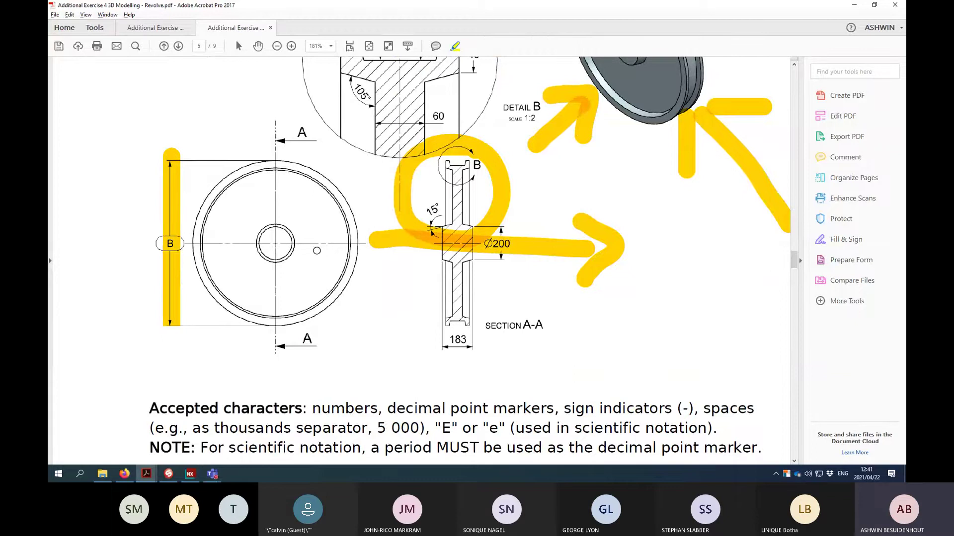
Switch to NX and use Rapid Dimension to set the vertical distance from the sketch origin to the profile's top corner to B/2
{"action": "key", "text": "alt+Tab"}
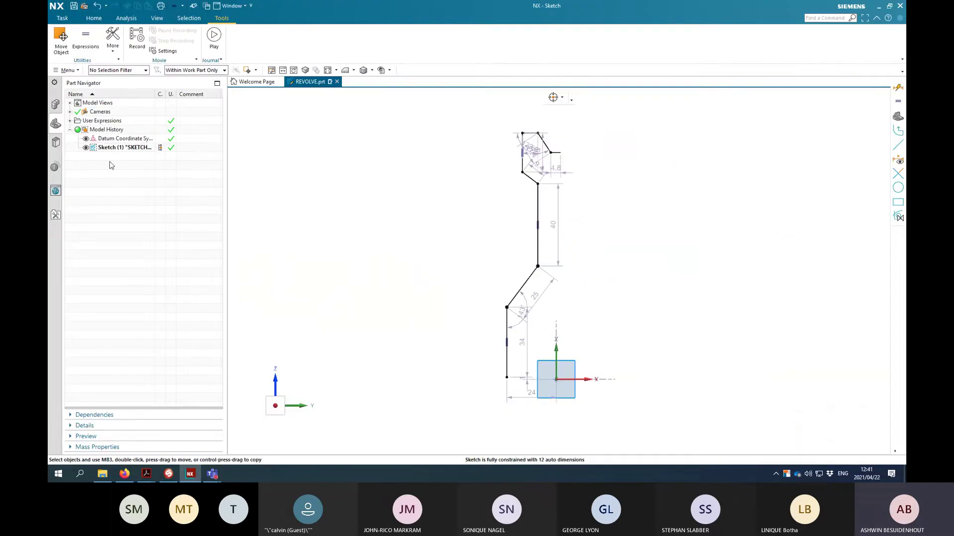
{"action": "left_click", "coordinate": [94, 18]}
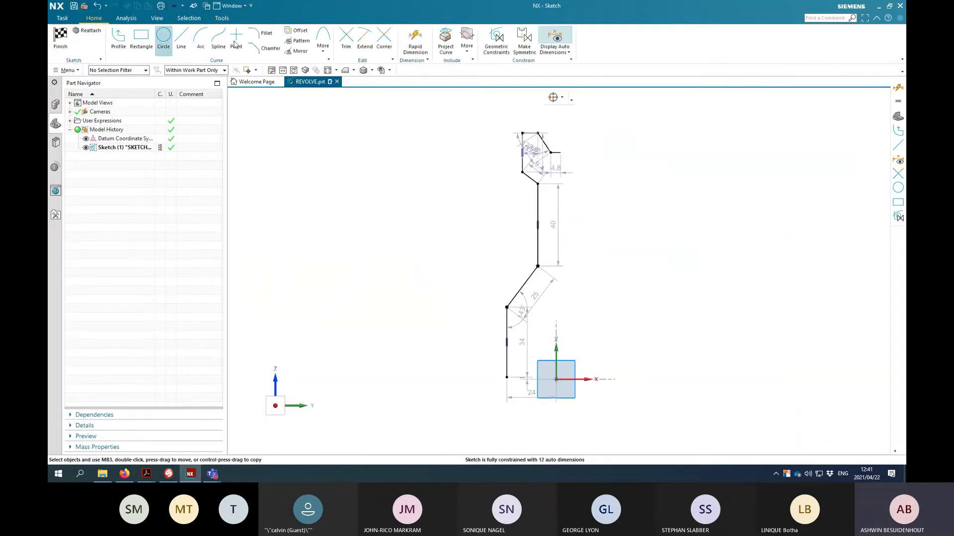
{"action": "left_click", "coordinate": [415, 42]}
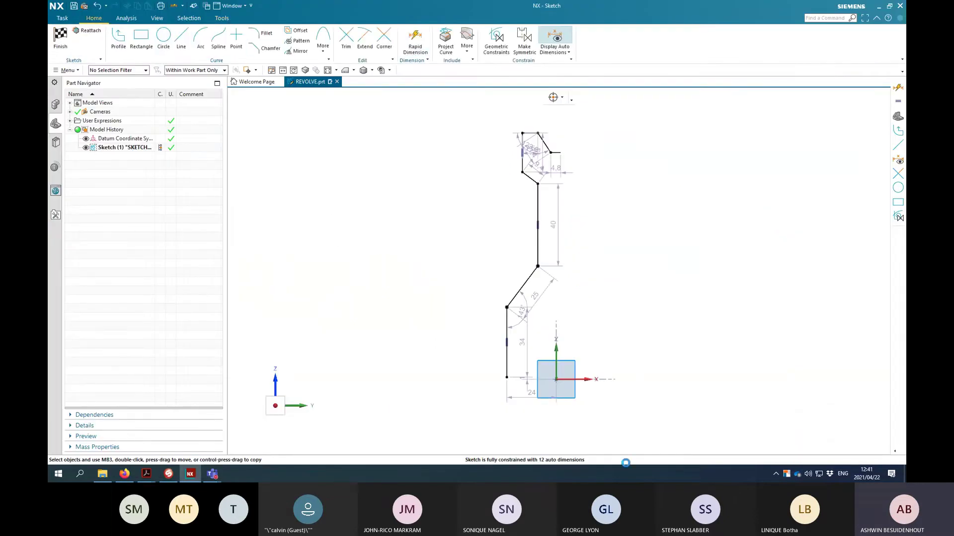
{"action": "left_click", "coordinate": [556, 382]}
{"action": "left_click", "coordinate": [522, 133]}
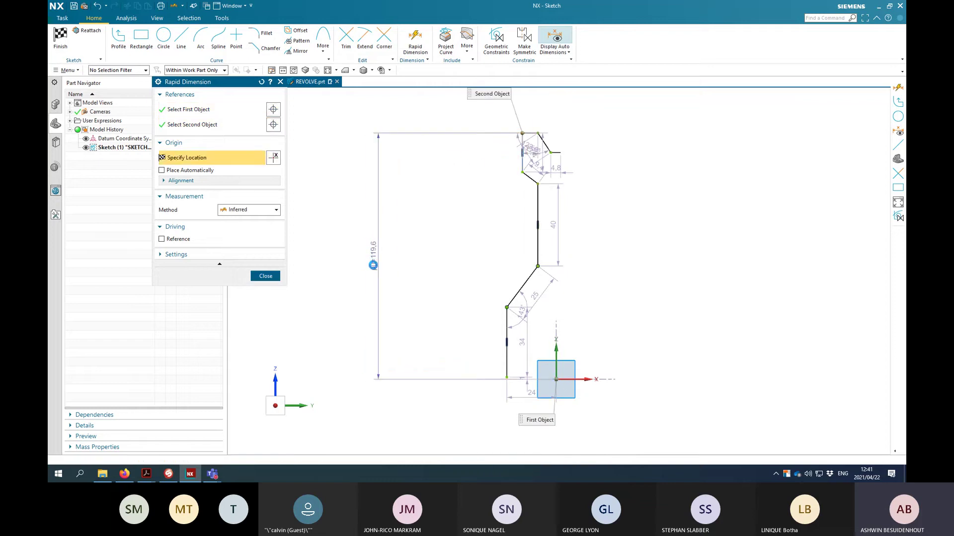
{"action": "left_click", "coordinate": [372, 290]}
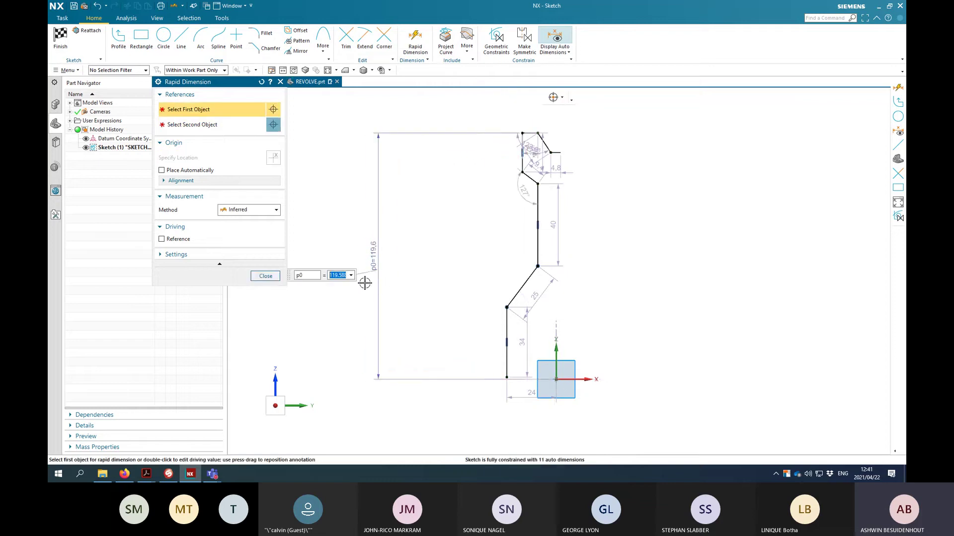
{"action": "type", "text": "B/2"}
{"action": "key", "text": "Return"}
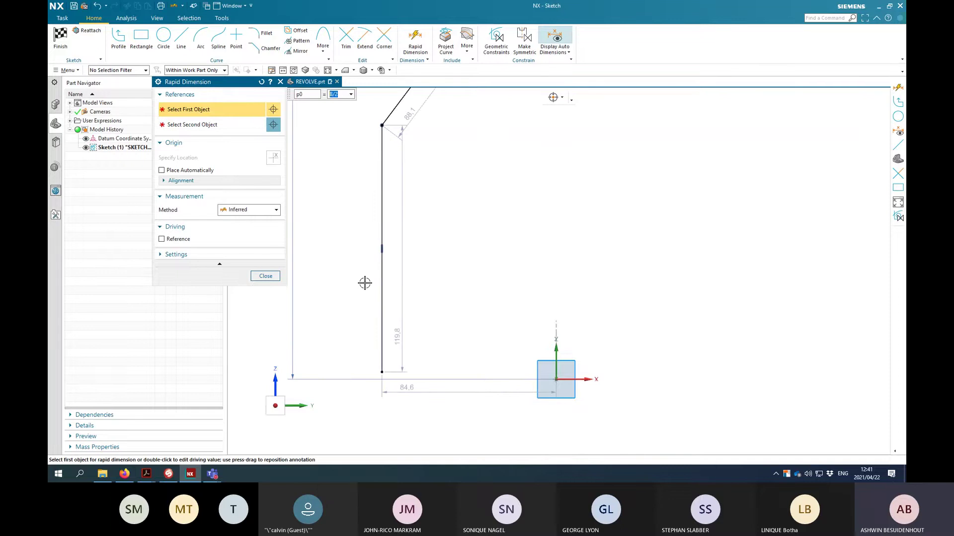
{"action": "left_click", "coordinate": [264, 276]}
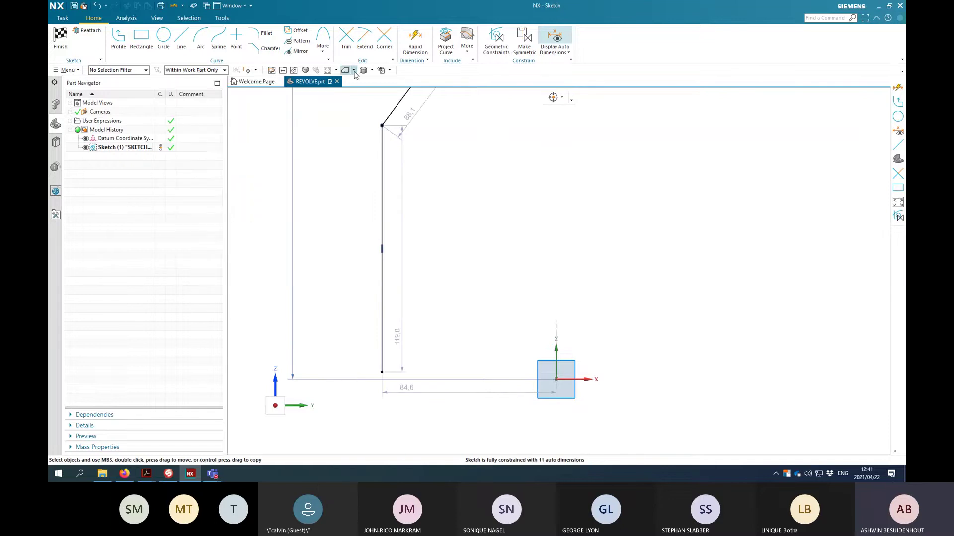
Constrain the lower end point of the profile's bottom vertical line to lie on the sketch's horizontal axis
{"action": "left_click", "coordinate": [327, 70]}
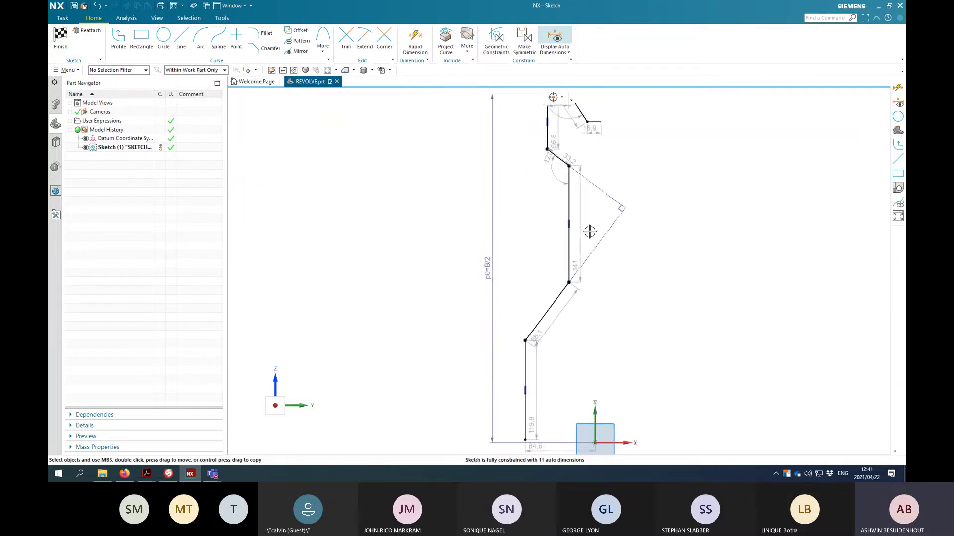
{"action": "scroll", "coordinate": [595, 304], "scroll_direction": "down", "scroll_amount": 2}
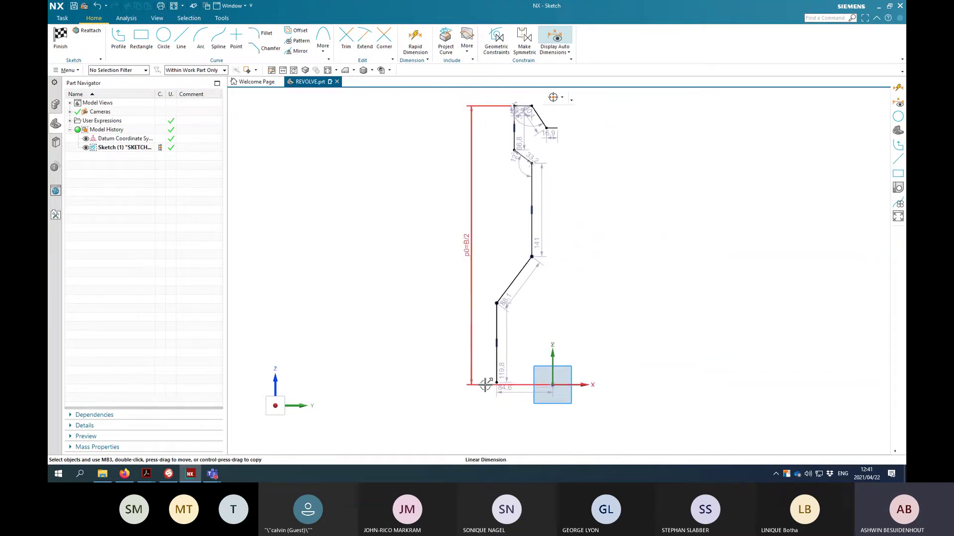
{"action": "left_click", "coordinate": [581, 385]}
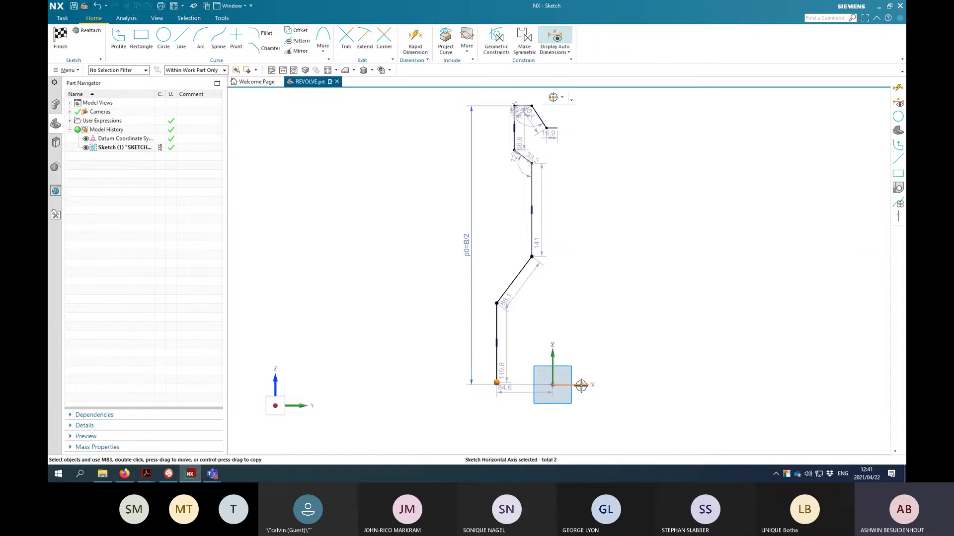
{"action": "left_click", "coordinate": [598, 372]}
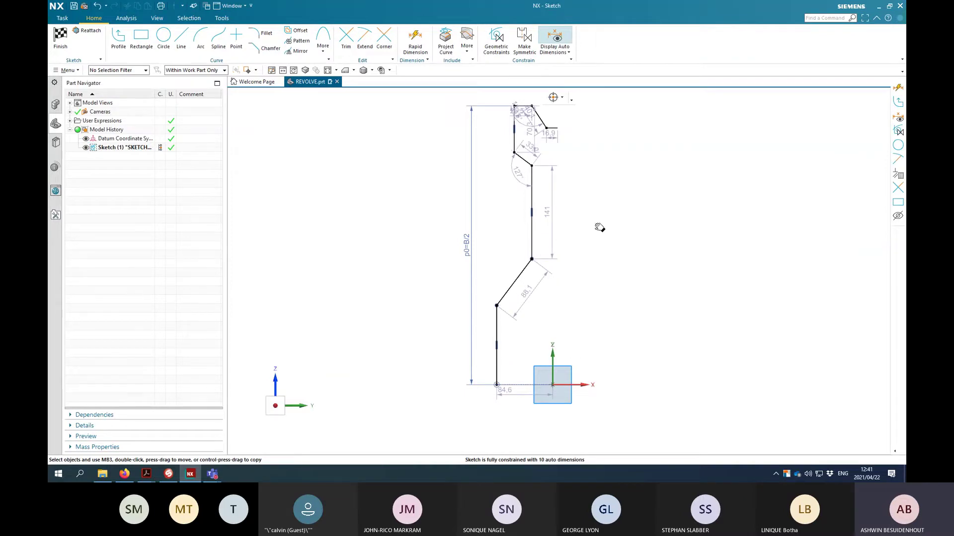
Constrain the free end point of the short horizontal line at the profile's upper end to the sketch's vertical axis
{"action": "middle_click_drag", "start_coordinate": [599, 227], "coordinate": [588, 260], "text": "shift"}
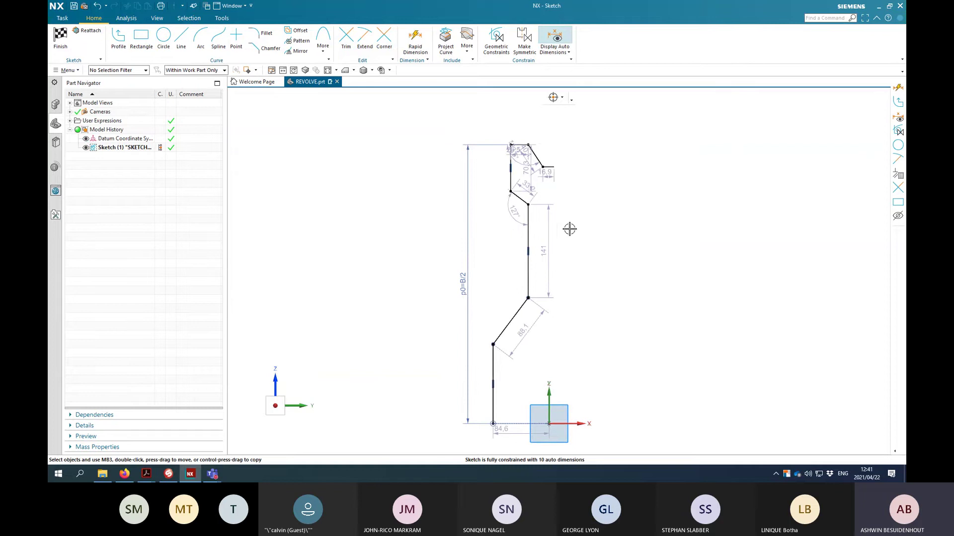
{"action": "left_click", "coordinate": [554, 169]}
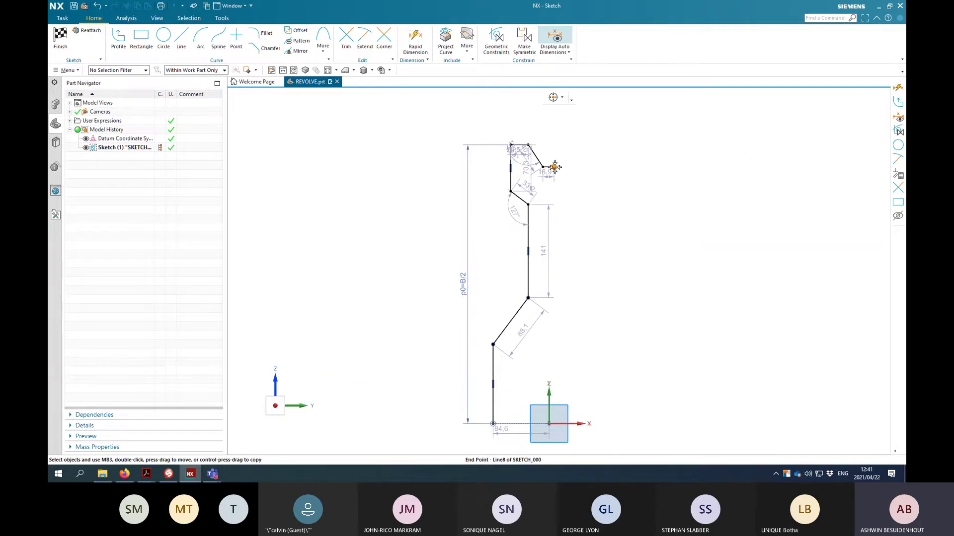
{"action": "left_click", "coordinate": [551, 388]}
{"action": "left_click", "coordinate": [568, 376]}
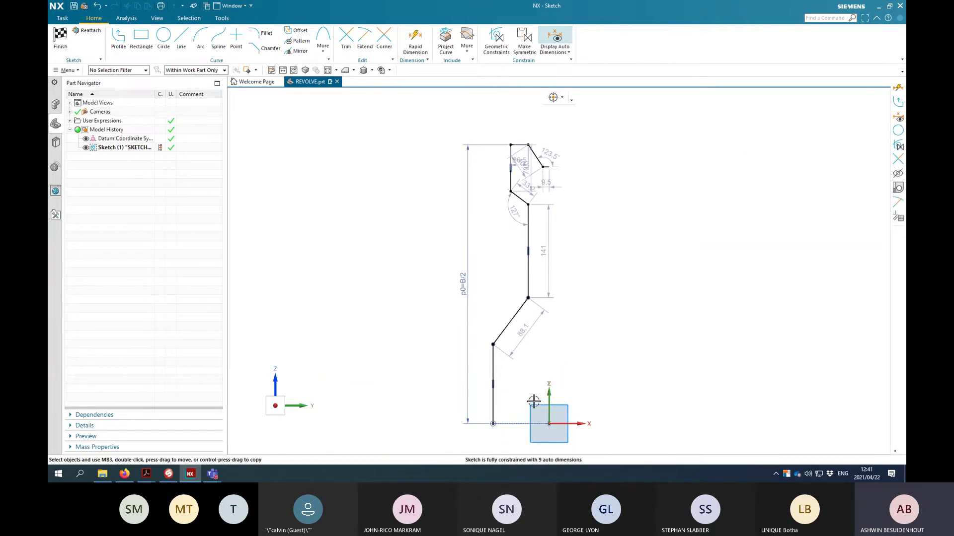
Switch to Acrobat, highlight the centreline and one outer limit of dimension A in Detail B, and return to NX
{"action": "key", "text": "alt+Tab"}
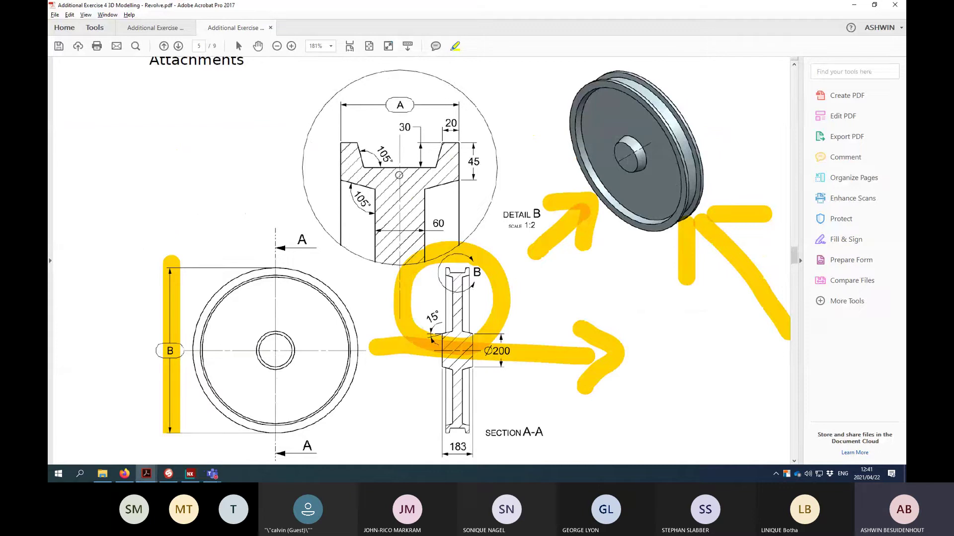
{"action": "left_click_drag", "start_coordinate": [395, 119], "coordinate": [393, 195]}
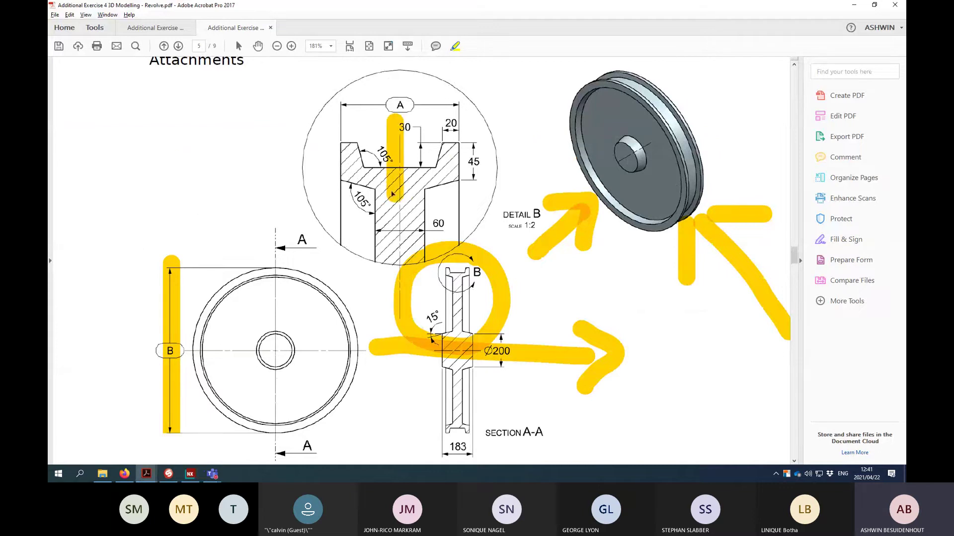
{"action": "left_click_drag", "start_coordinate": [343, 92], "coordinate": [343, 147]}
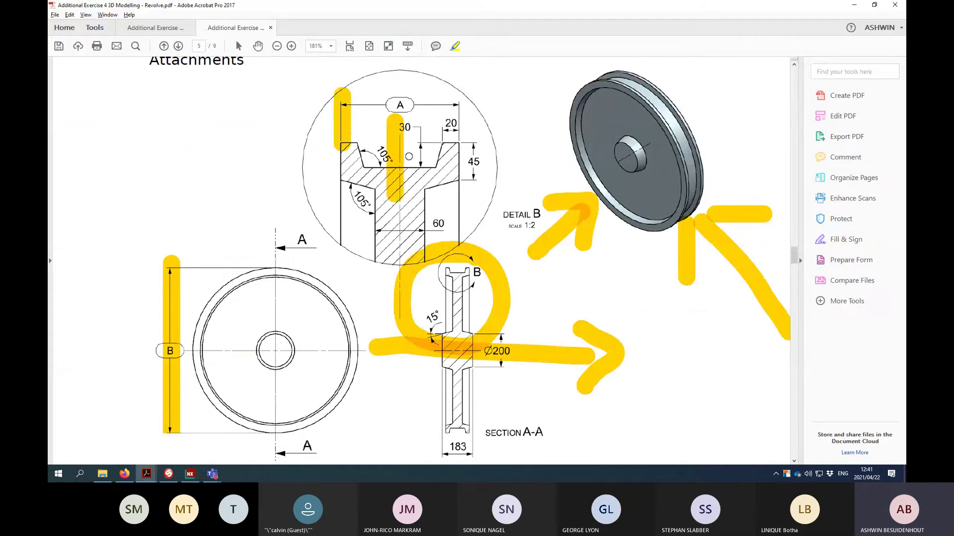
{"action": "key", "text": "alt+Tab"}
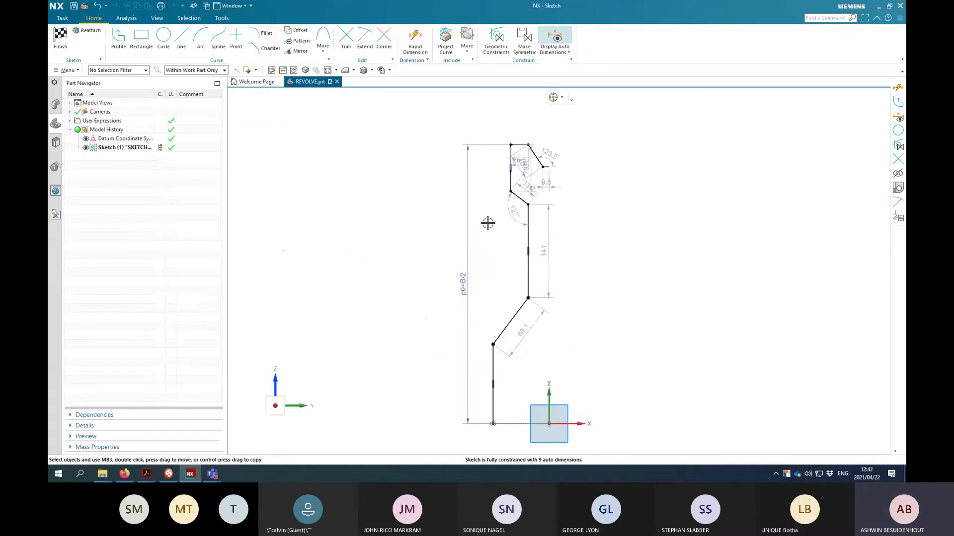
Use Rapid Dimension to set the horizontal distance from the profile's outer top corner to the short line's end point to A/2
{"action": "left_click", "coordinate": [412, 38]}
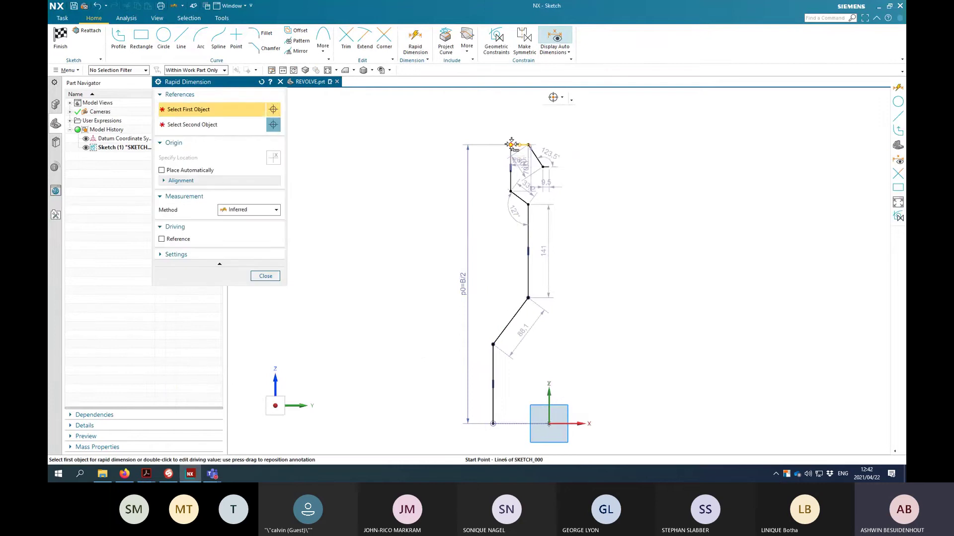
{"action": "left_click", "coordinate": [512, 144]}
{"action": "left_click", "coordinate": [799, 107]}
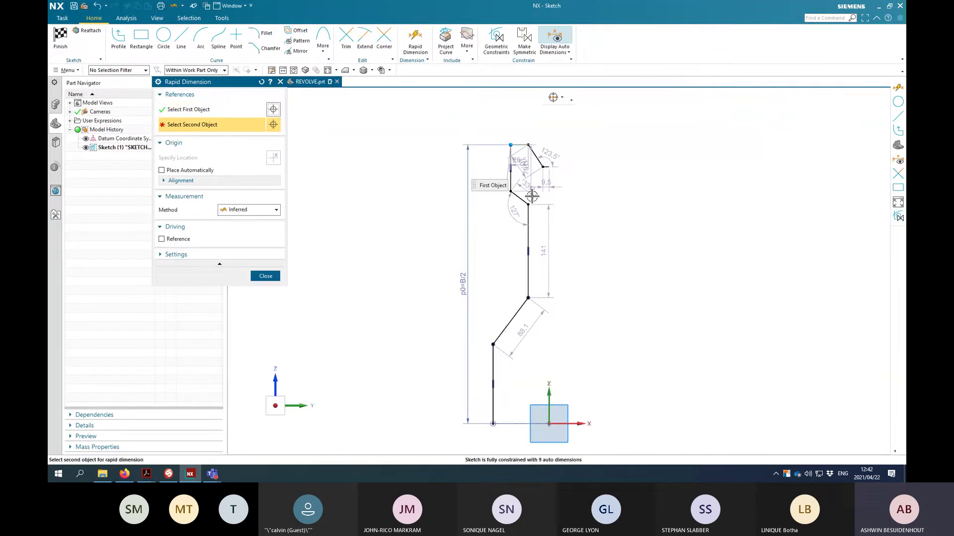
{"action": "scroll", "coordinate": [542, 184], "scroll_direction": "up", "scroll_amount": 9}
{"action": "scroll", "coordinate": [558, 166], "scroll_direction": "down", "scroll_amount": 3}
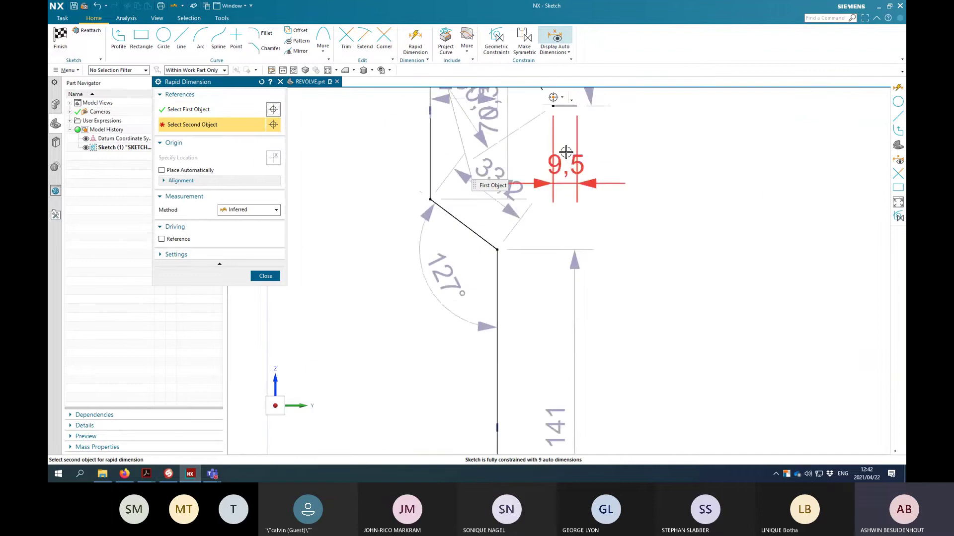
{"action": "left_click", "coordinate": [576, 108]}
{"action": "middle_click_drag", "start_coordinate": [559, 164], "coordinate": [524, 389], "text": "shift"}
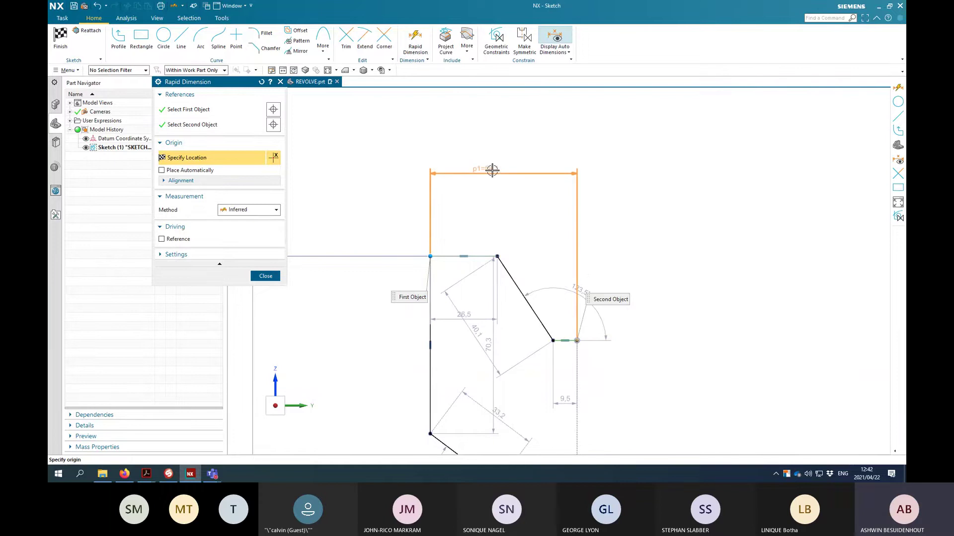
{"action": "left_click", "coordinate": [492, 171]}
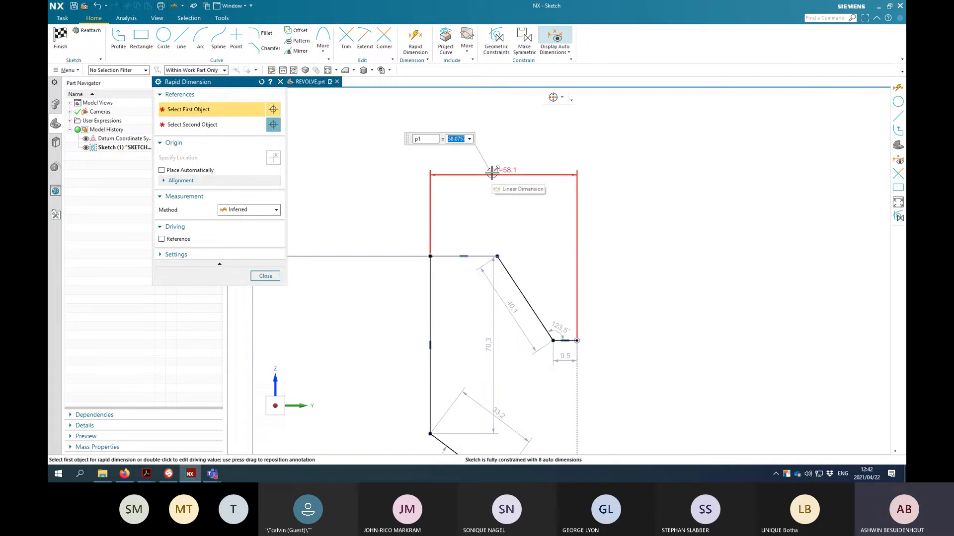
{"action": "type", "text": "A/"}
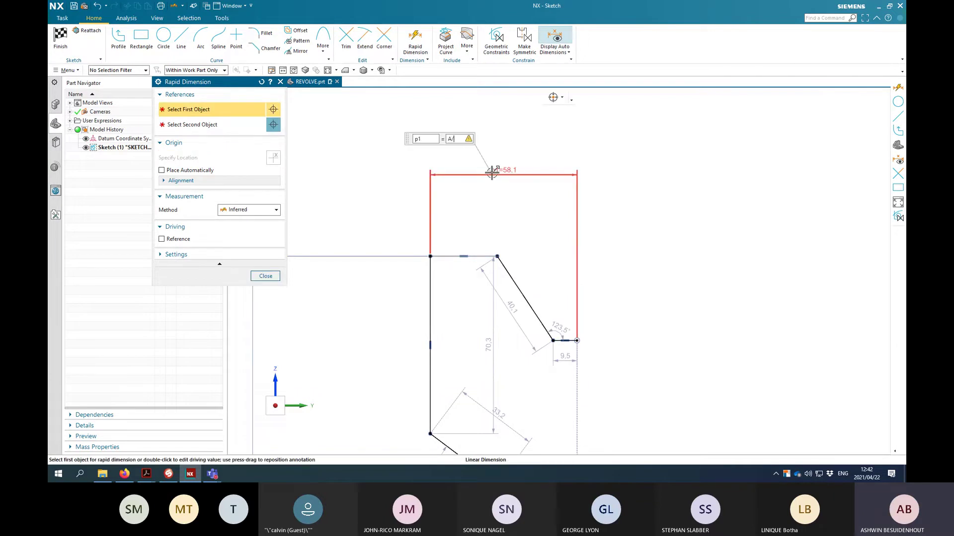
{"action": "type", "text": "2"}
{"action": "key", "text": "Return"}
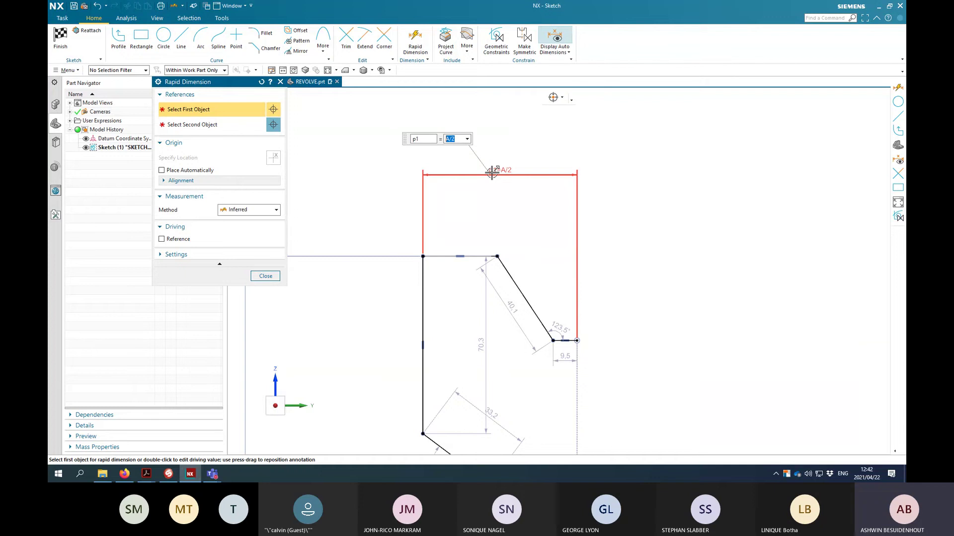
{"action": "middle_click", "coordinate": [492, 172]}
Examine the hub's 15° taper angle and the adjoining edges in Section A-A in Acrobat, and return to NX
{"action": "scroll", "coordinate": [550, 220], "scroll_direction": "down", "scroll_amount": 3}
{"action": "middle_click_drag", "start_coordinate": [560, 296], "coordinate": [562, 213], "text": "shift"}
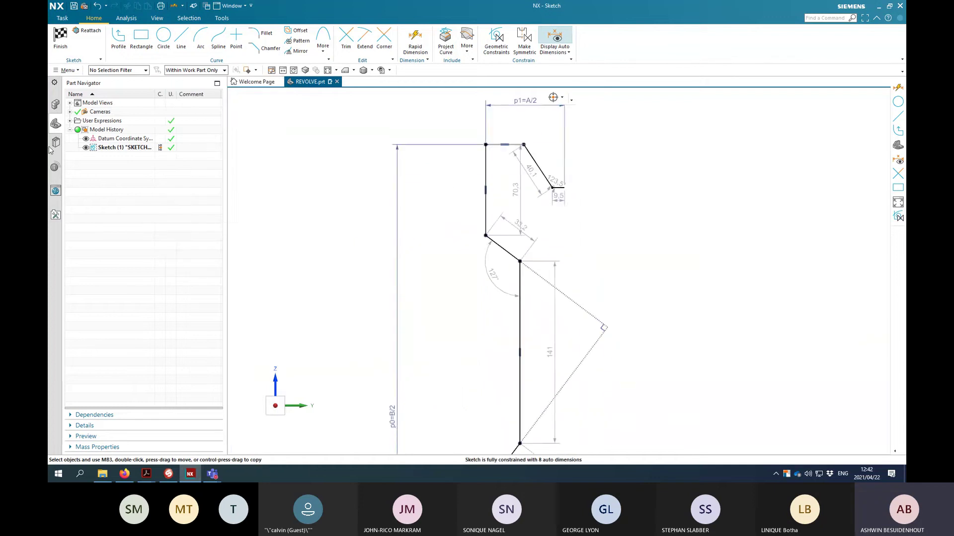
{"action": "scroll", "coordinate": [504, 151], "scroll_direction": "down", "scroll_amount": 5}
{"action": "middle_click_drag", "start_coordinate": [564, 256], "coordinate": [511, 243], "text": "shift"}
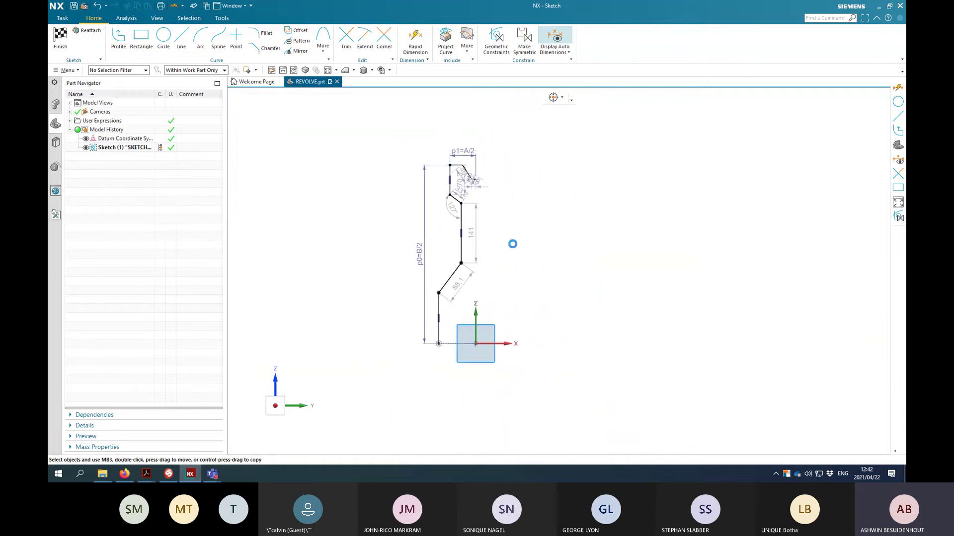
{"action": "key", "text": "alt+Tab"}
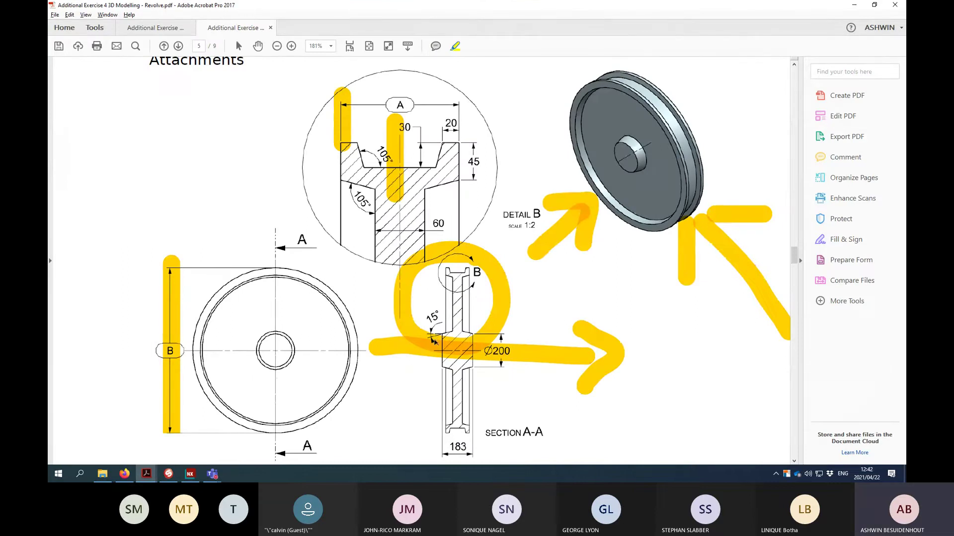
{"action": "scroll", "coordinate": [433, 341], "scroll_direction": "up", "scroll_amount": 8, "text": "ctrl"}
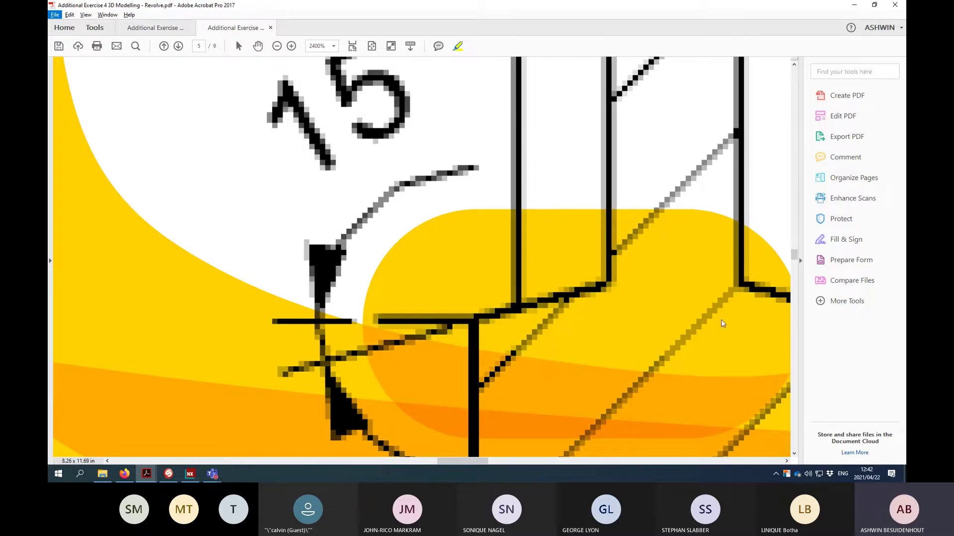
{"action": "scroll", "coordinate": [639, 411], "scroll_direction": "down", "scroll_amount": 1}
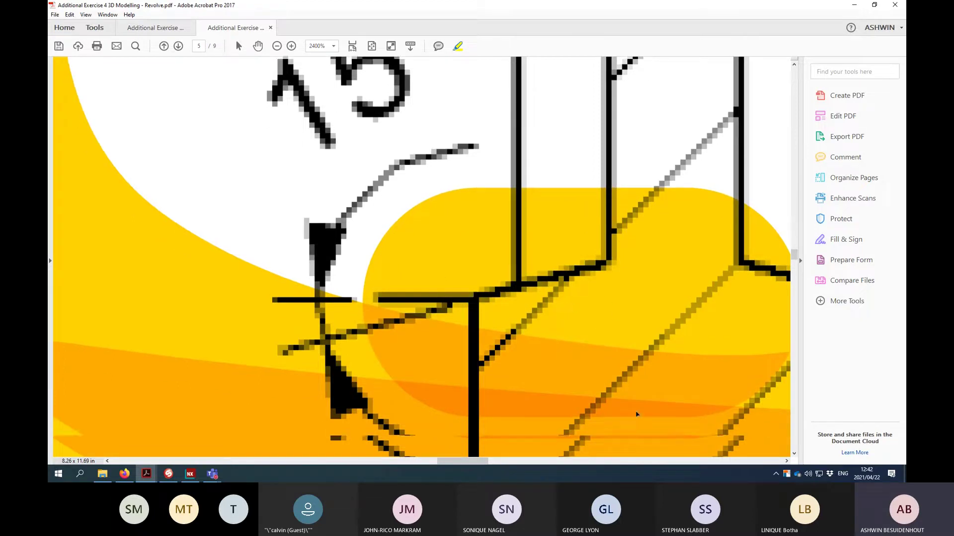
{"action": "scroll", "coordinate": [639, 411], "scroll_direction": "up", "scroll_amount": 2}
{"action": "scroll", "coordinate": [566, 427], "scroll_direction": "down", "scroll_amount": 4}
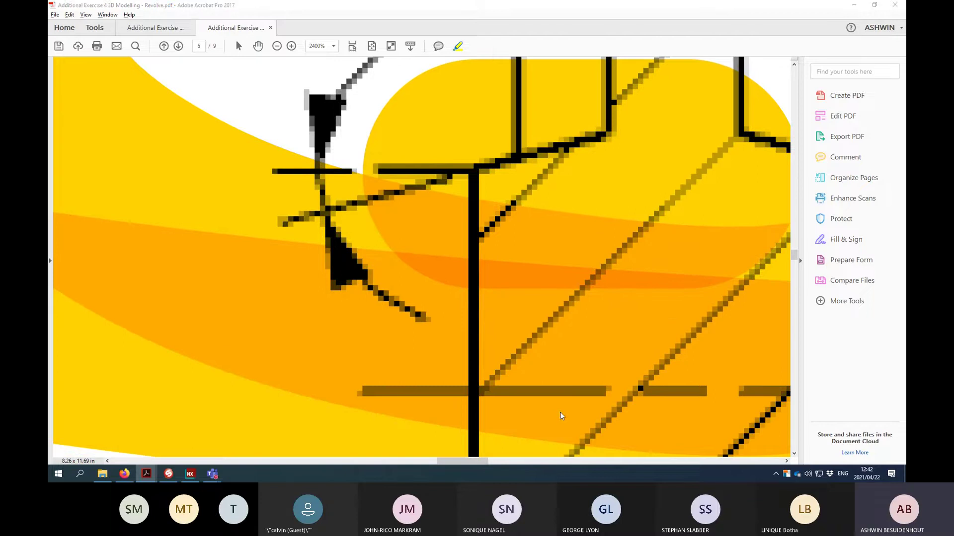
{"action": "key", "text": "alt+Tab"}
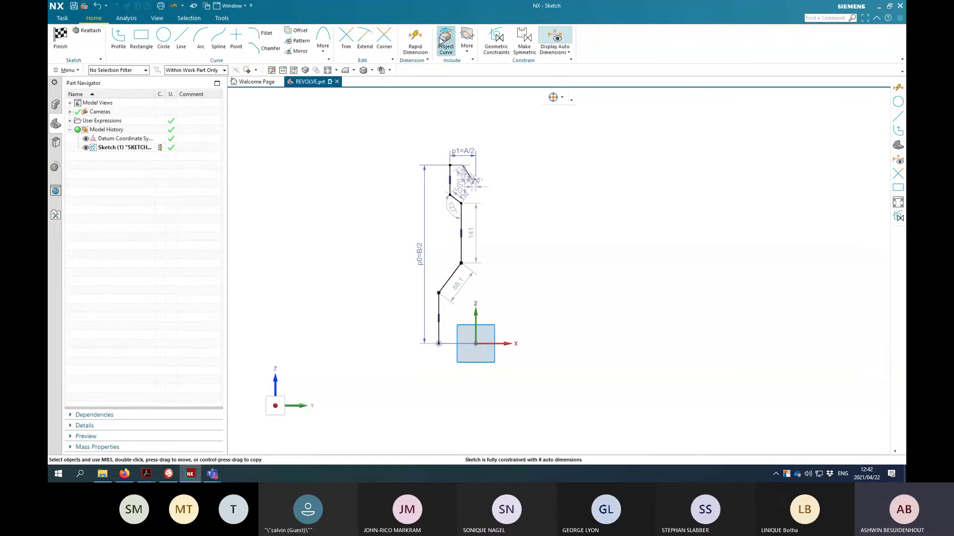
{"action": "left_click", "coordinate": [415, 40]}
{"action": "left_click", "coordinate": [502, 343]}
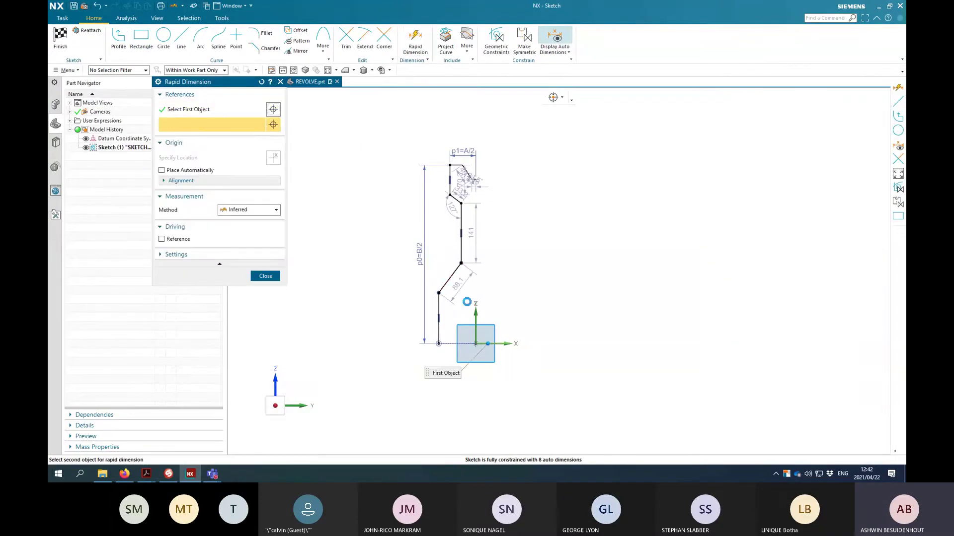
{"action": "key", "text": "Escape"}
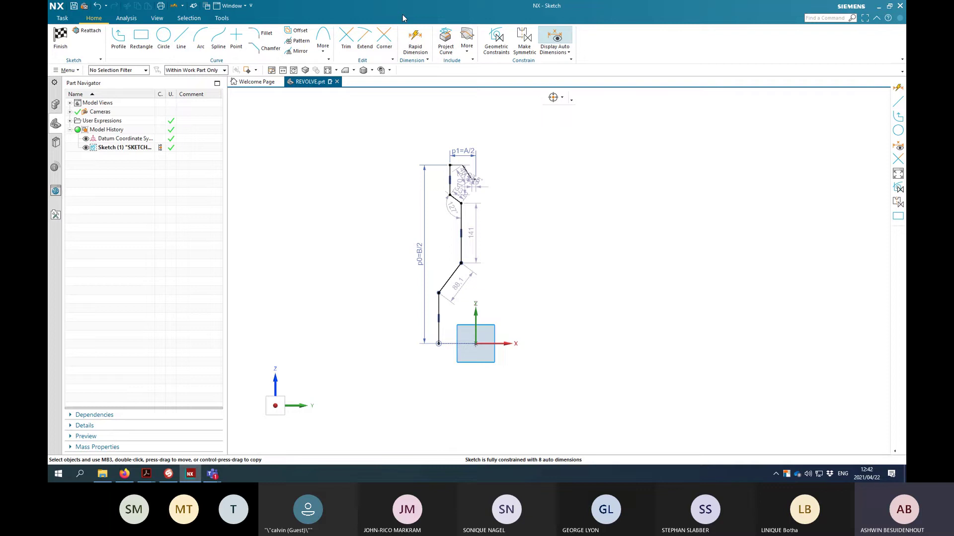
Place an angular Rapid Dimension between the sketch's horizontal axis and the lower slanted profile line
{"action": "left_click", "coordinate": [415, 40]}
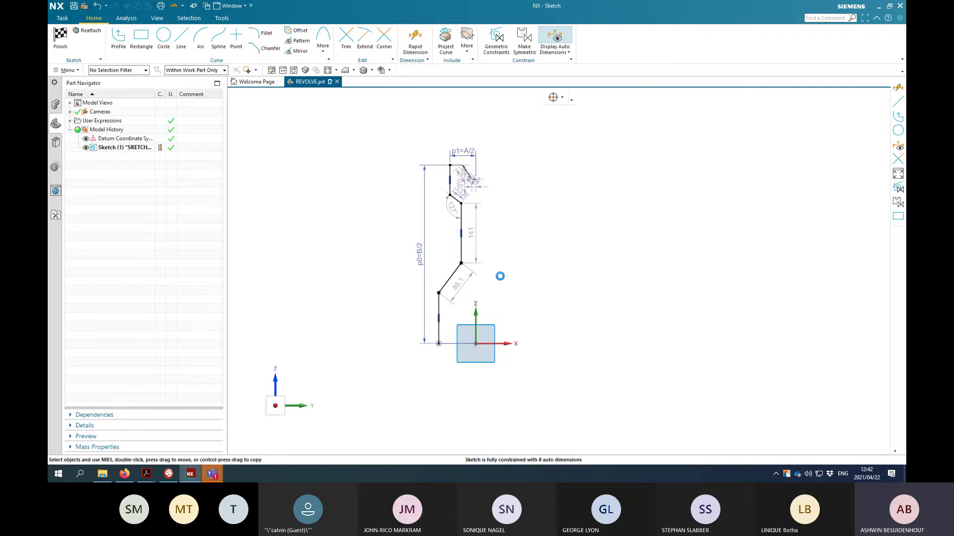
{"action": "left_click", "coordinate": [506, 343]}
{"action": "left_click", "coordinate": [454, 273]}
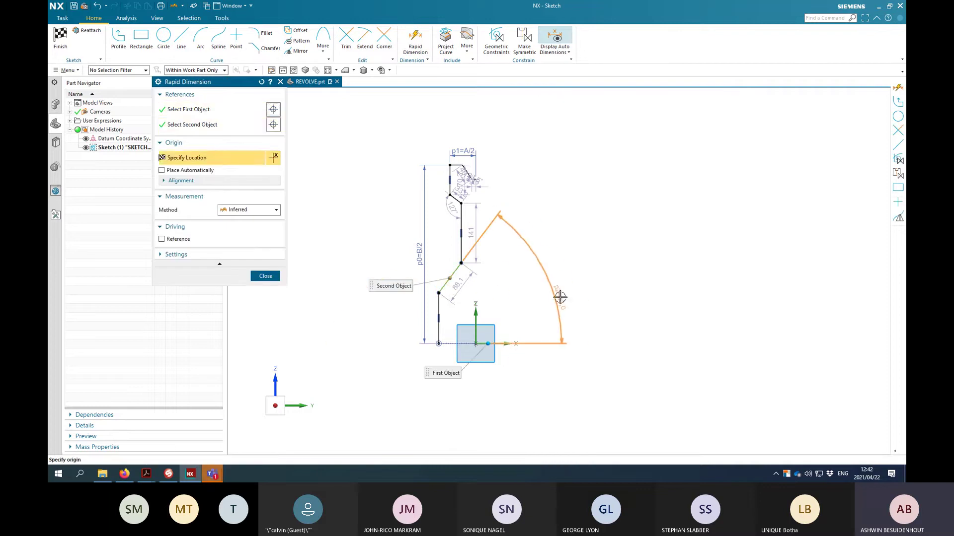
{"action": "left_click", "coordinate": [578, 336]}
Check the hub's slanted edge against the Acrobat drawing, return to NX, and leave Rapid Dimension
{"action": "key", "text": "alt+Tab"}
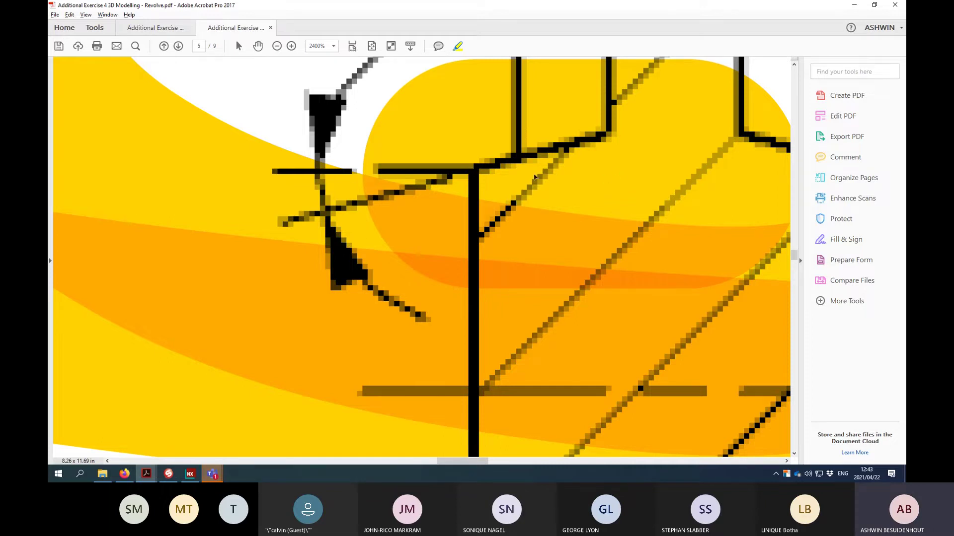
{"action": "scroll", "coordinate": [529, 188], "scroll_direction": "down", "scroll_amount": 1}
{"action": "key", "text": "alt+Tab"}
{"action": "scroll", "coordinate": [524, 188], "scroll_direction": "down", "scroll_amount": 2}
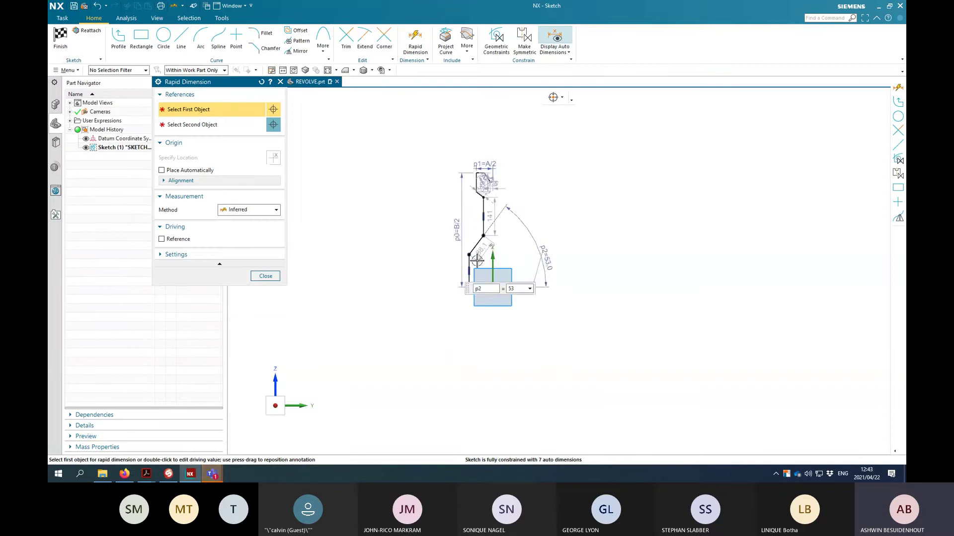
{"action": "key", "text": "Escape"}
Delete the angular dimension between the horizontal axis and the lower slanted line, accepting the auto-dimensioning notice
{"action": "double_click", "coordinate": [546, 252]}
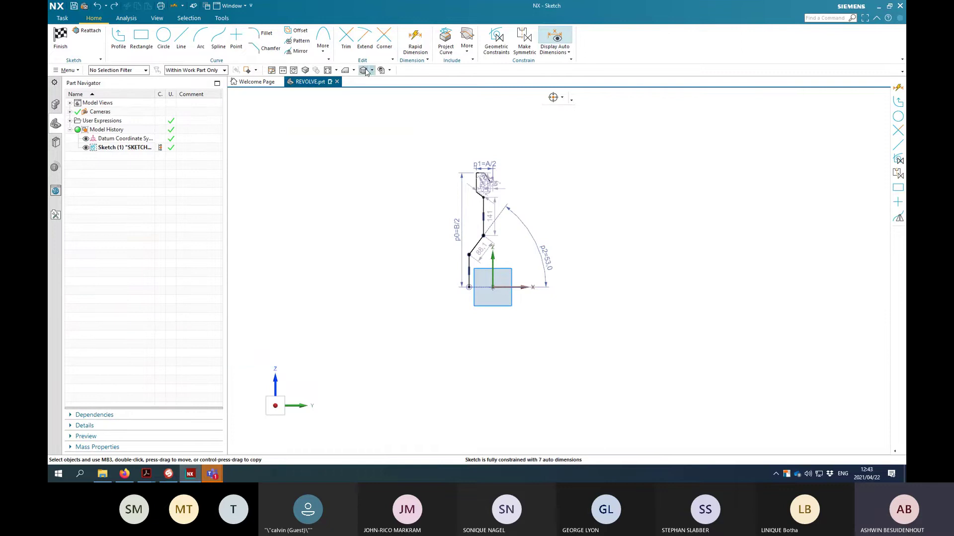
{"action": "left_click", "coordinate": [346, 72]}
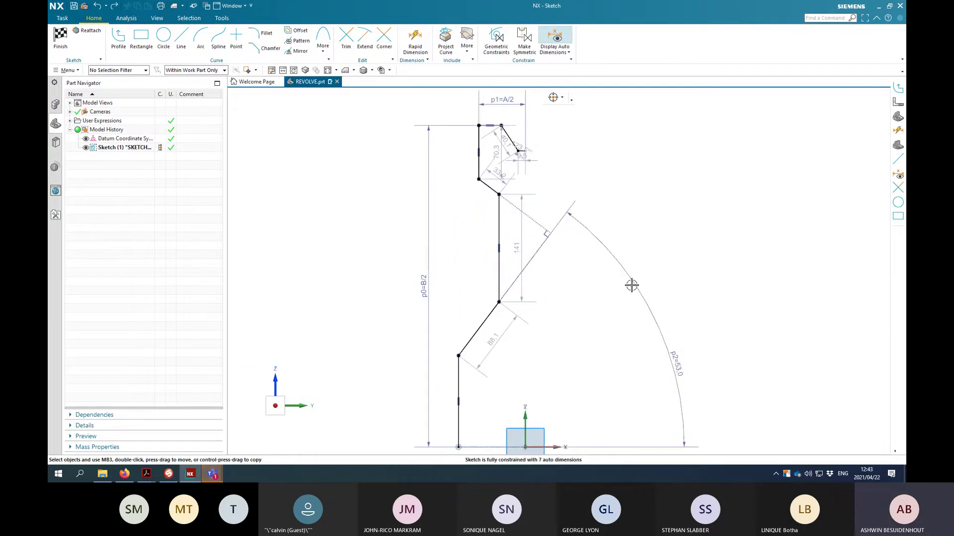
{"action": "left_click", "coordinate": [631, 285]}
{"action": "key", "text": "Delete"}
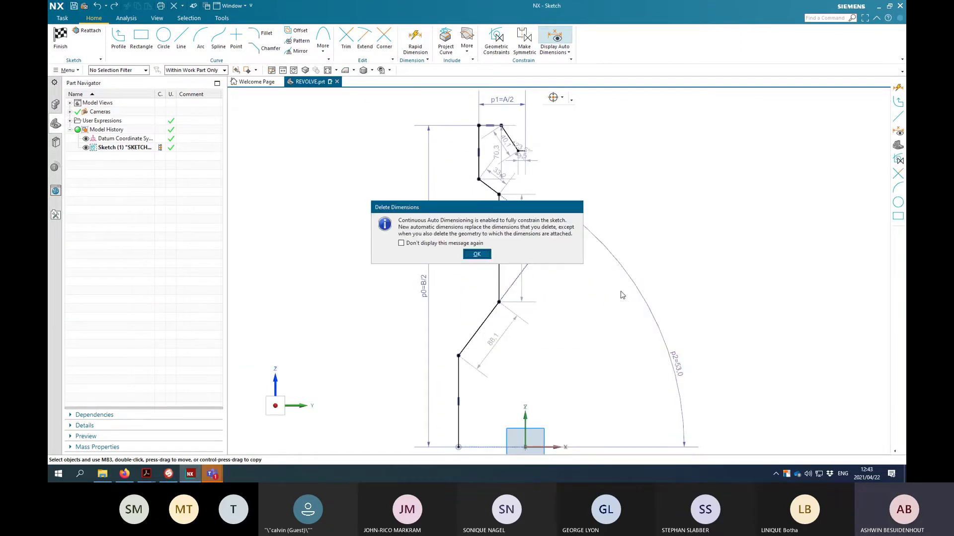
{"action": "left_click", "coordinate": [477, 254]}
{"action": "middle_click_drag", "start_coordinate": [597, 334], "coordinate": [642, 242], "text": "shift"}
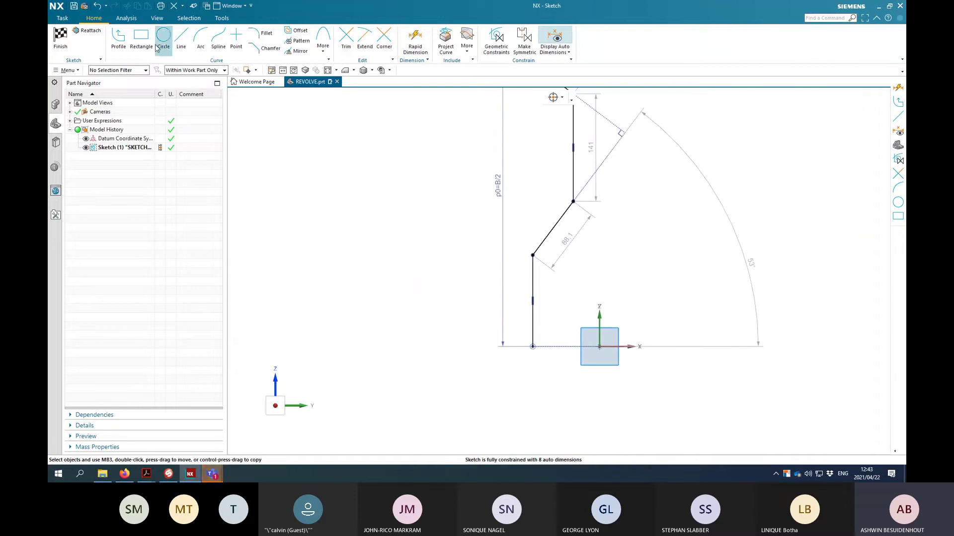
Draw a horizontal line about 27 mm long outward from the hub corner where the lower slanted profile line begins
{"action": "left_click", "coordinate": [181, 39]}
{"action": "scroll", "coordinate": [502, 266], "scroll_direction": "up", "scroll_amount": 3}
{"action": "left_click", "coordinate": [565, 243]}
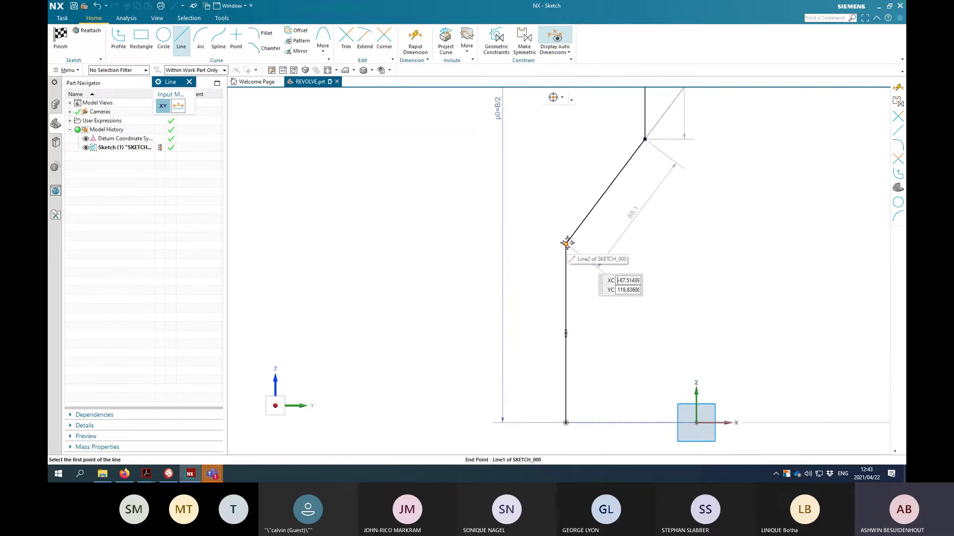
{"action": "left_click", "coordinate": [525, 244]}
{"action": "key", "text": "Escape"}
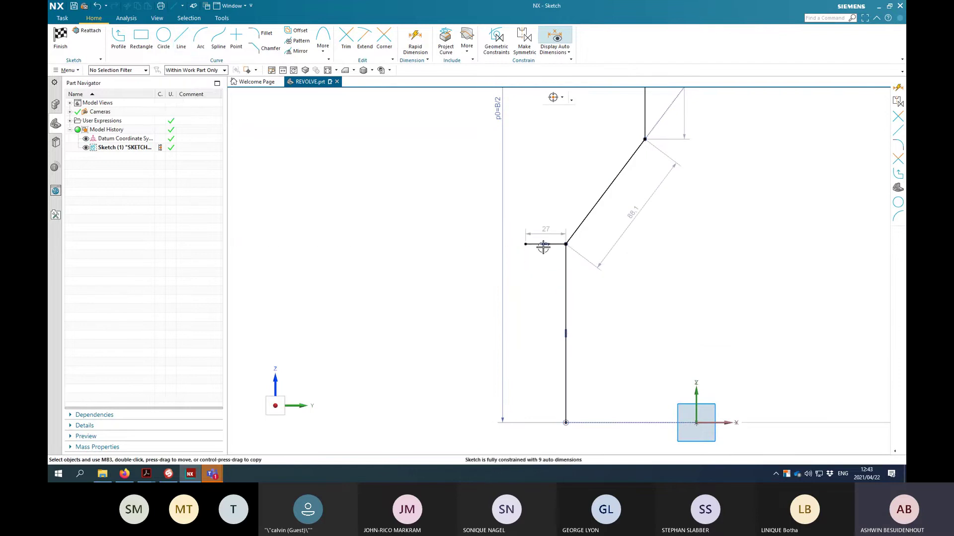
Set the short horizontal line's length to 30 mm and convert the line to reference geometry
{"action": "left_click_drag", "start_coordinate": [546, 229], "coordinate": [547, 201]}
{"action": "double_click", "coordinate": [547, 202]}
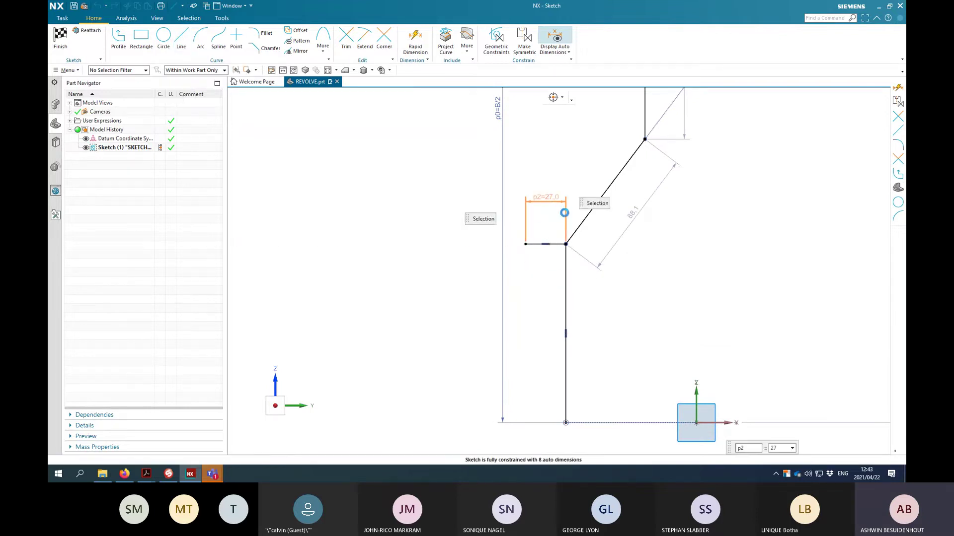
{"action": "type", "text": "30"}
{"action": "key", "text": "Return"}
{"action": "key", "text": "Escape"}
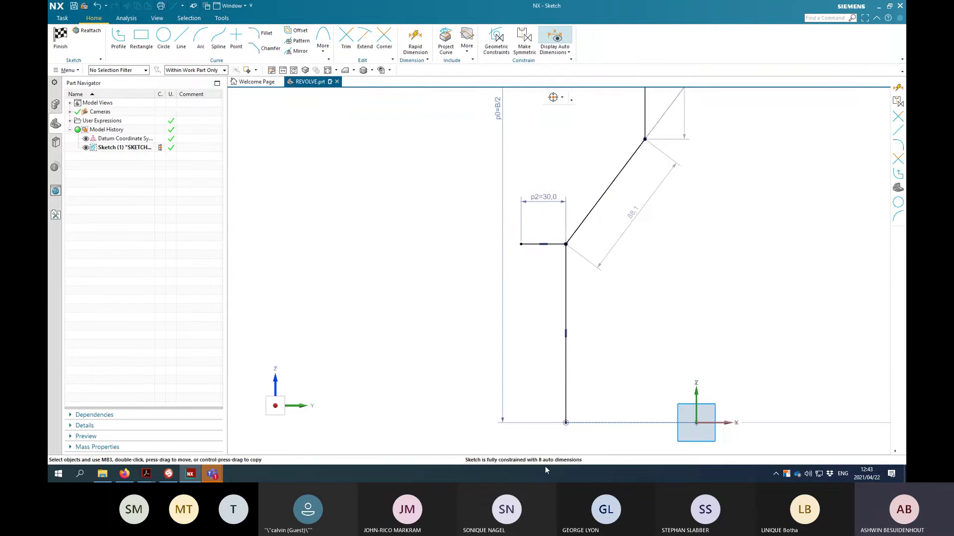
{"action": "left_click", "coordinate": [556, 244]}
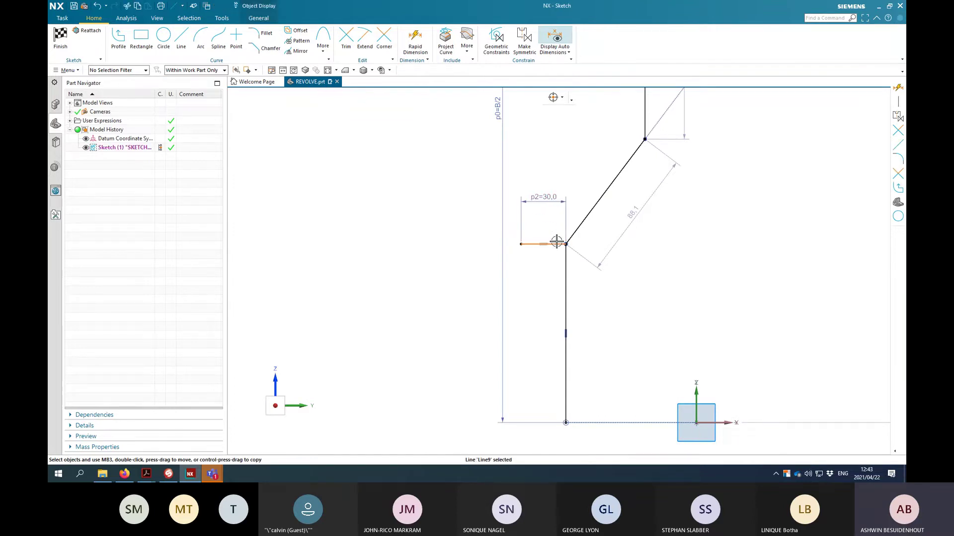
{"action": "left_click", "coordinate": [574, 227]}
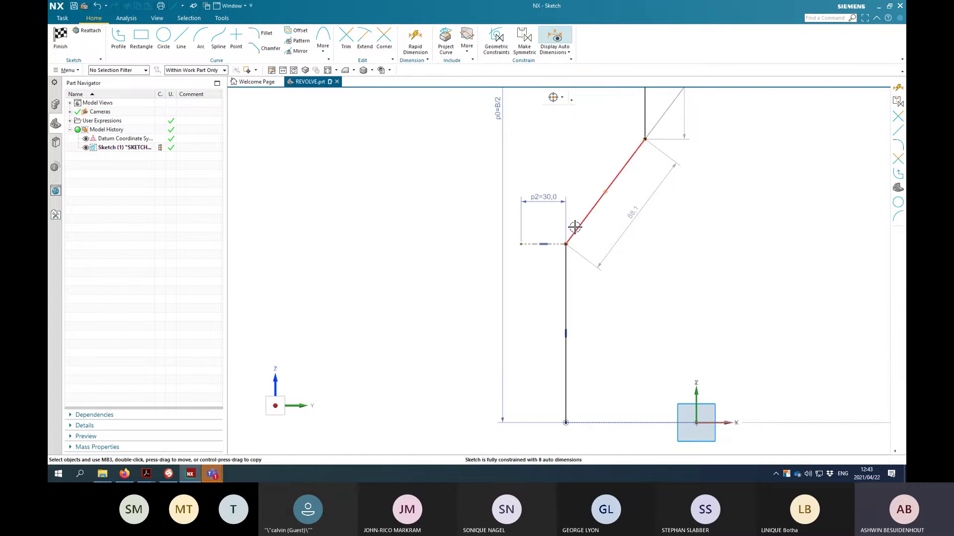
Place an angular Rapid Dimension between the lower slanted line and the reference line, and check the hub taper in the Acrobat drawing
{"action": "left_click", "coordinate": [415, 43]}
{"action": "left_click", "coordinate": [588, 215]}
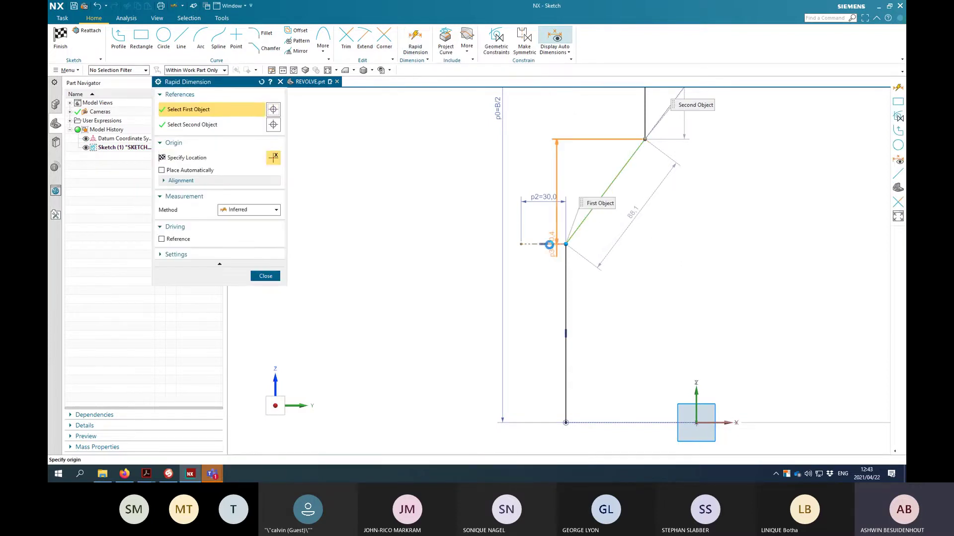
{"action": "left_click", "coordinate": [529, 245]}
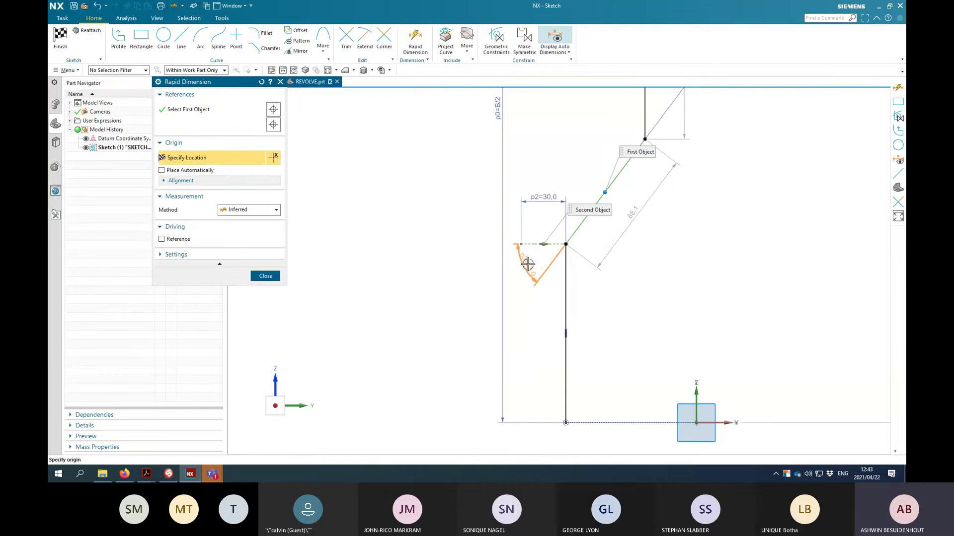
{"action": "left_click", "coordinate": [529, 266]}
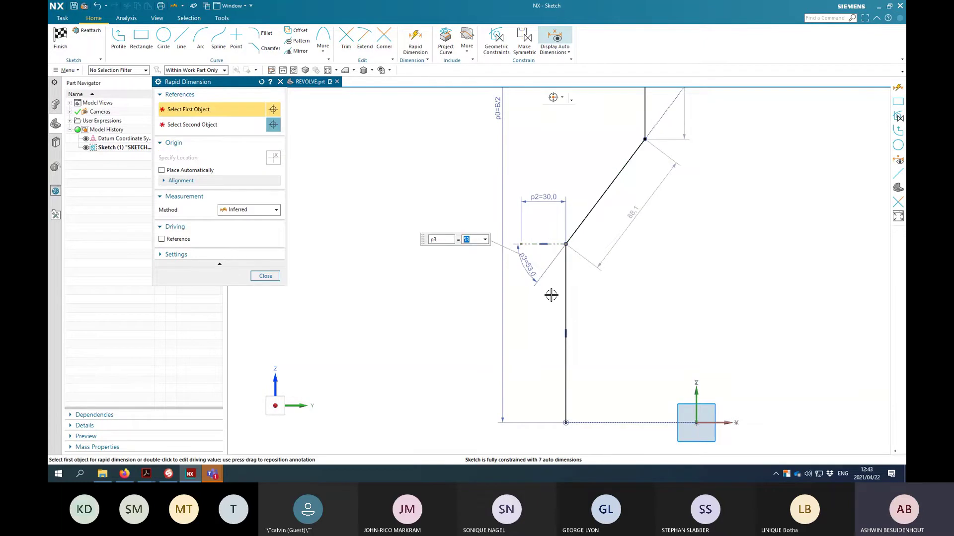
{"action": "key", "text": "alt+Tab"}
{"action": "scroll", "coordinate": [525, 278], "scroll_direction": "down", "scroll_amount": 5, "text": "ctrl"}
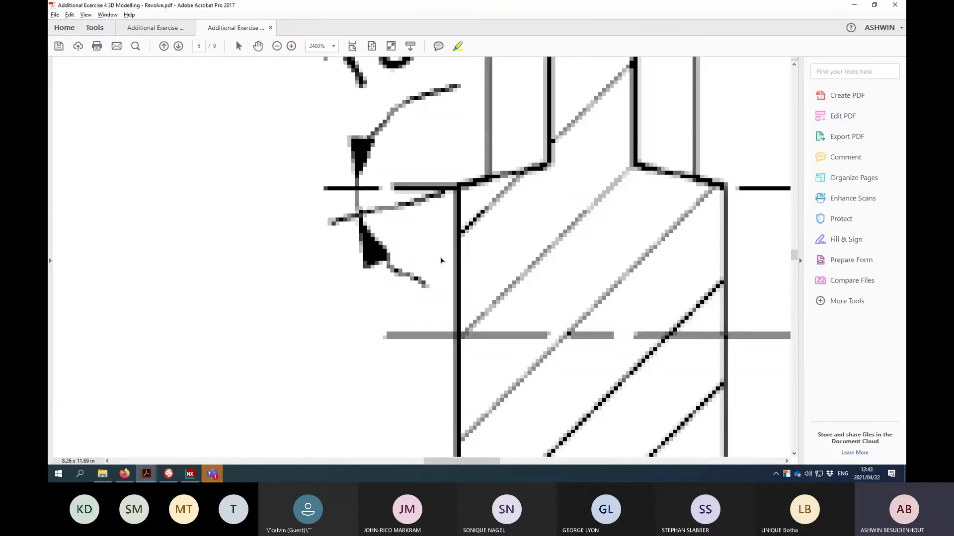
{"action": "key", "text": "alt+Tab"}
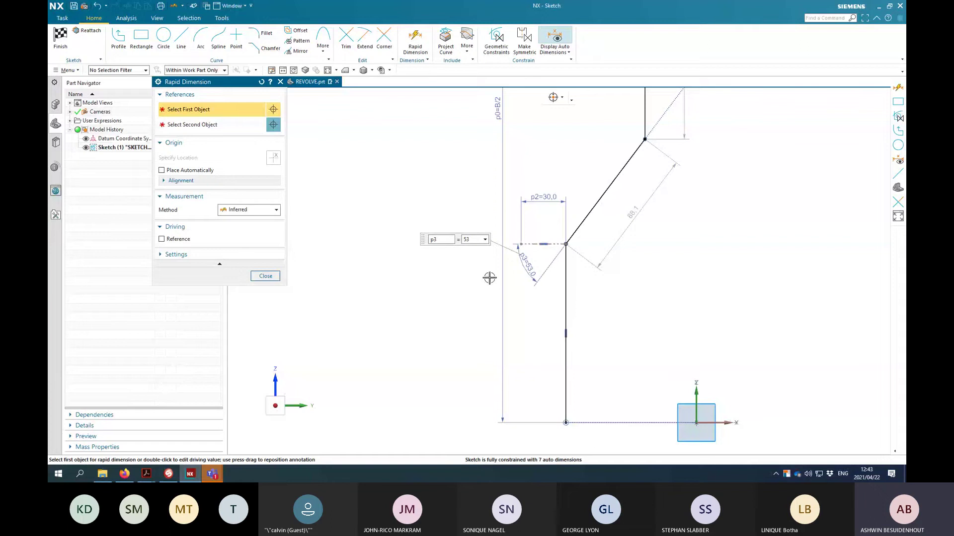
Set the angle between the slanted line and the reference line to 15° and move its dimension beside the reference line
{"action": "double_click", "coordinate": [530, 269]}
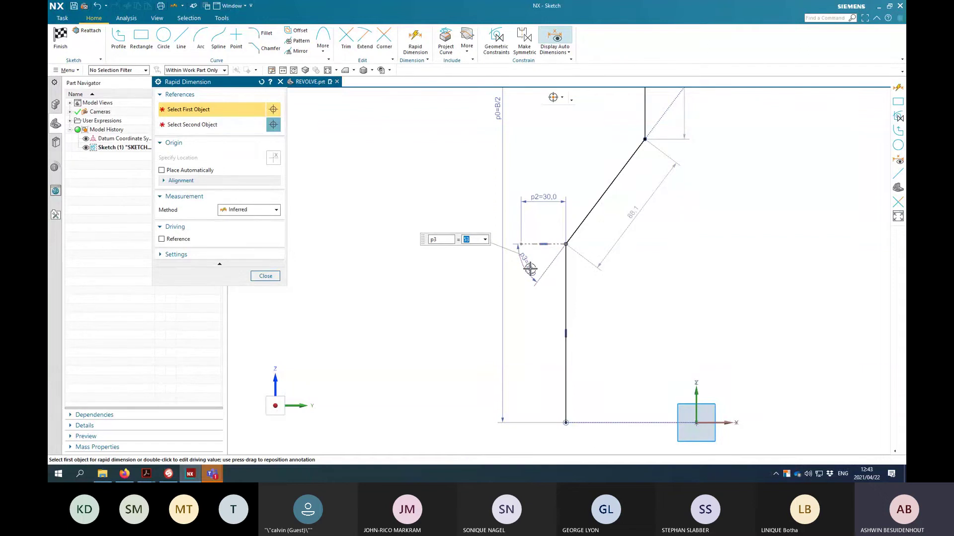
{"action": "type", "text": "15"}
{"action": "key", "text": "Return"}
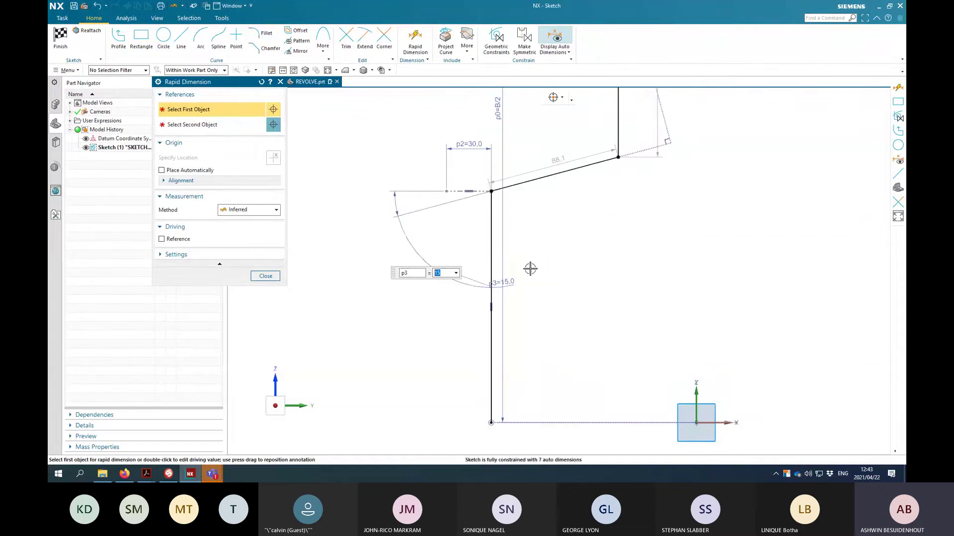
{"action": "key", "text": "Escape"}
{"action": "scroll", "coordinate": [598, 206], "scroll_direction": "down", "scroll_amount": 2}
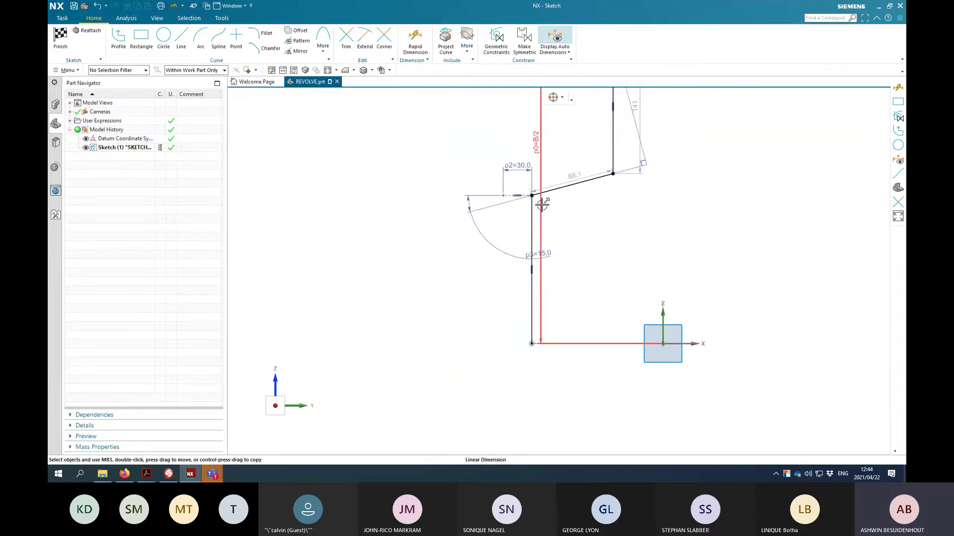
{"action": "left_click_drag", "start_coordinate": [538, 255], "coordinate": [506, 203]}
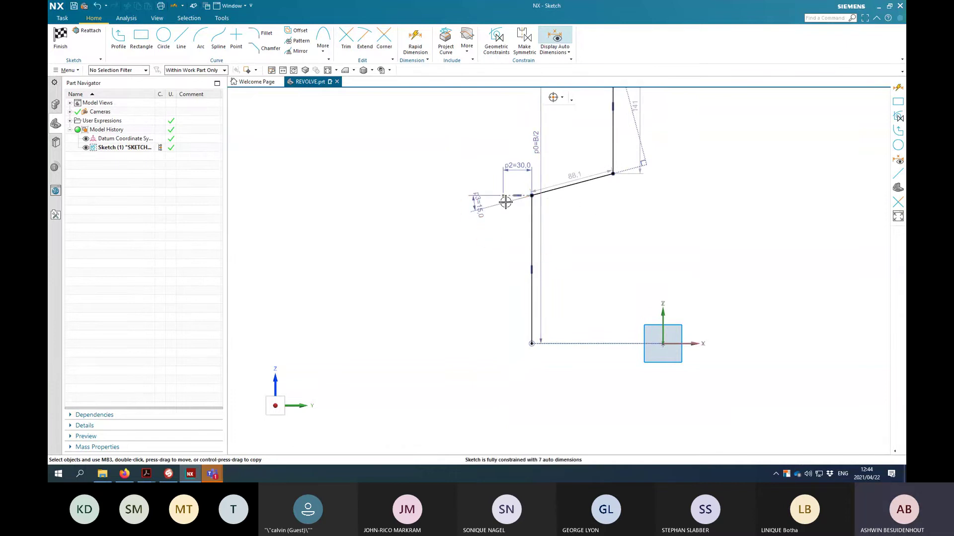
Try to add a second angular Rapid Dimension between the lower slanted line and the horizontal axis
{"action": "left_click", "coordinate": [416, 42]}
{"action": "left_click", "coordinate": [555, 192]}
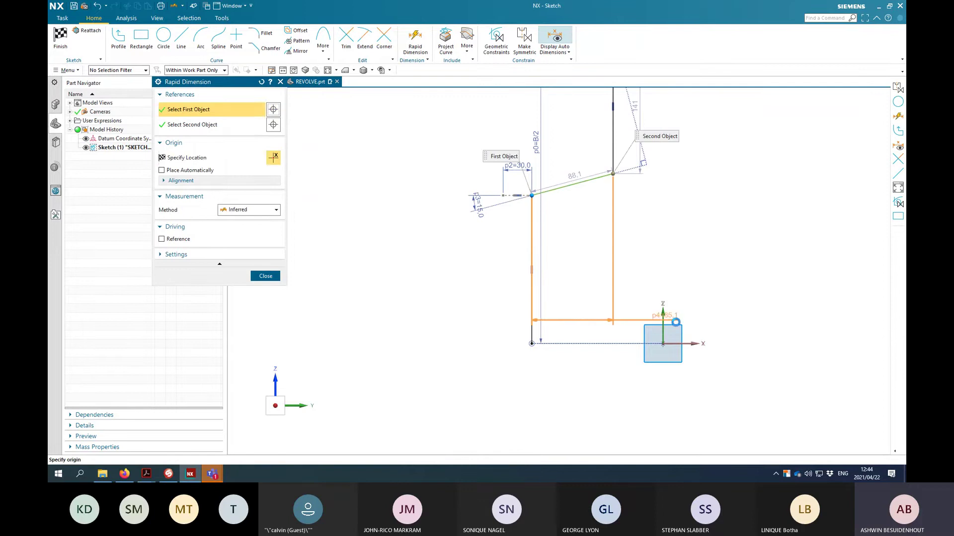
{"action": "left_click", "coordinate": [691, 343]}
{"action": "left_click", "coordinate": [713, 235]}
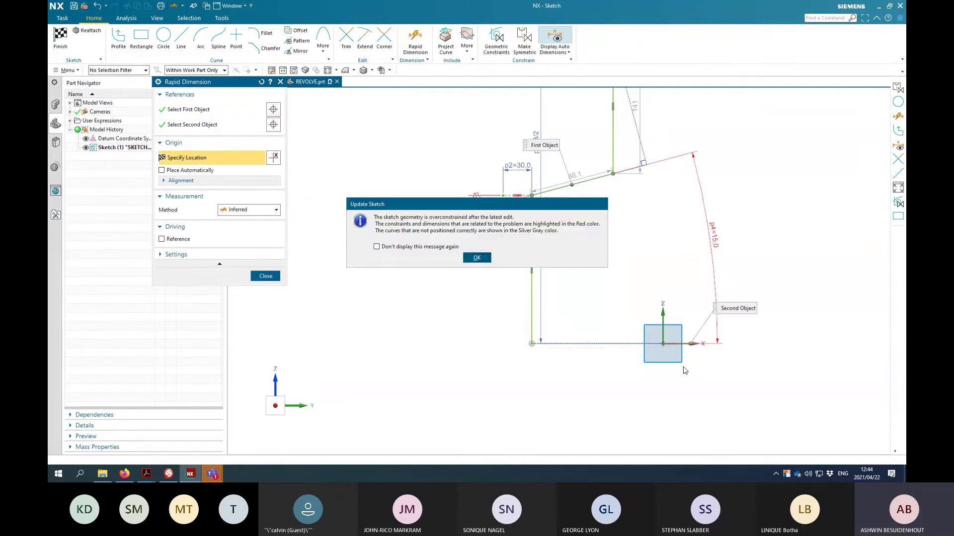
{"action": "left_click", "coordinate": [478, 257]}
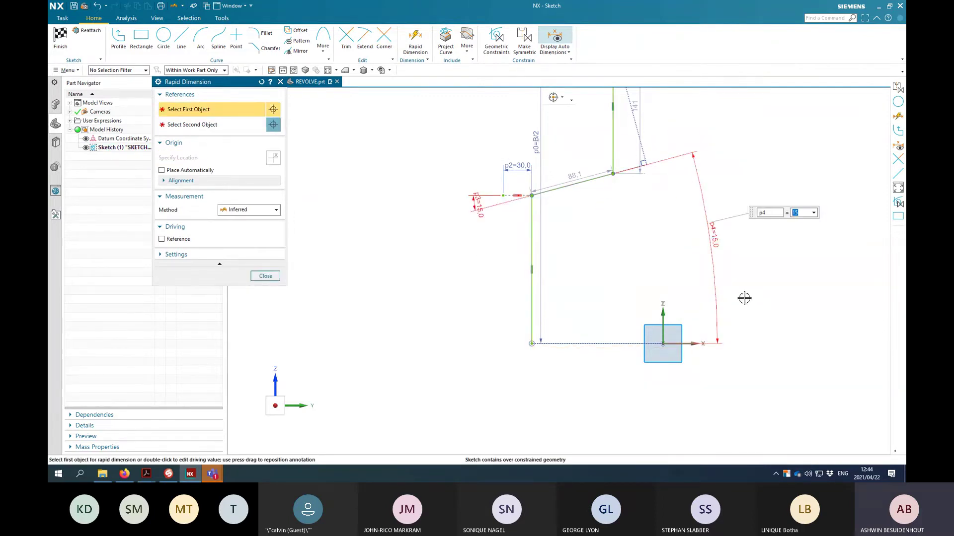
{"action": "key", "text": "Escape"}
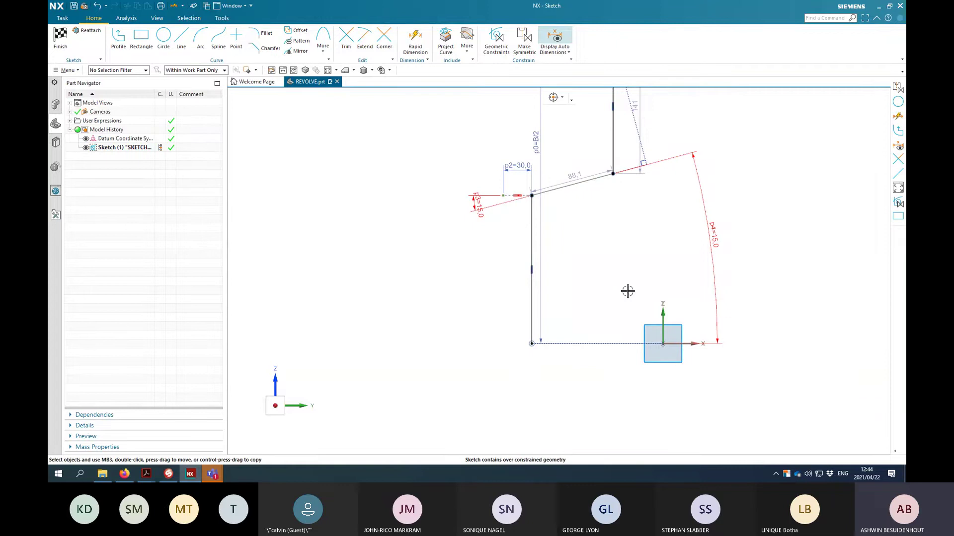
Delete the redundant angular dimension to the horizontal axis, accepting the auto-dimensioning notice
{"action": "left_click", "coordinate": [701, 223]}
{"action": "key", "text": "Delete"}
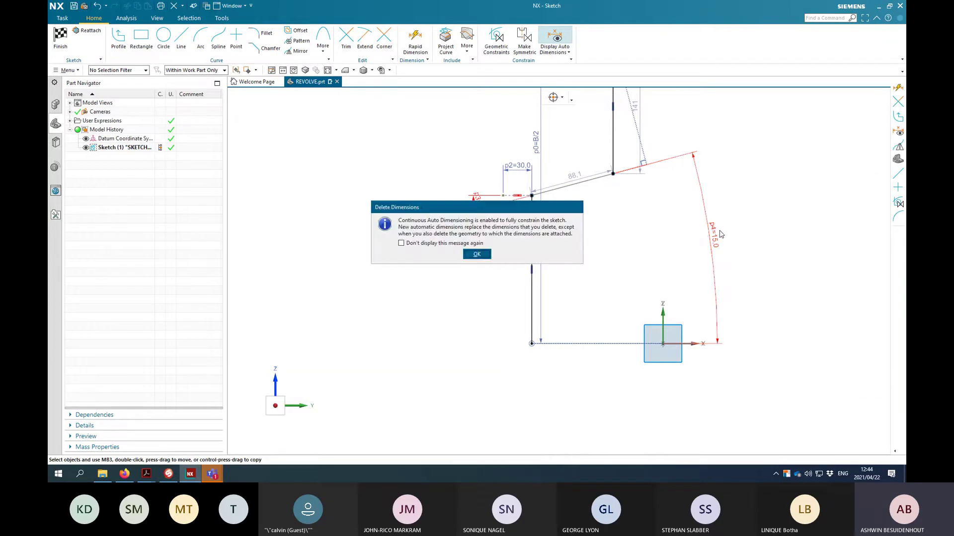
{"action": "left_click", "coordinate": [476, 254]}
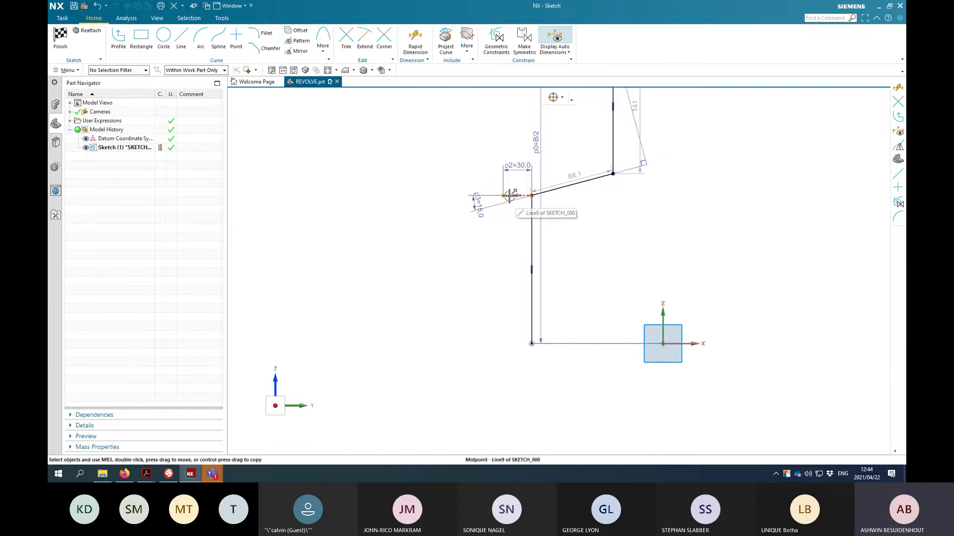
Delete the perpendicular constraint between the lower and upper slanted profile lines
{"action": "scroll", "coordinate": [510, 195], "scroll_direction": "up", "scroll_amount": 5}
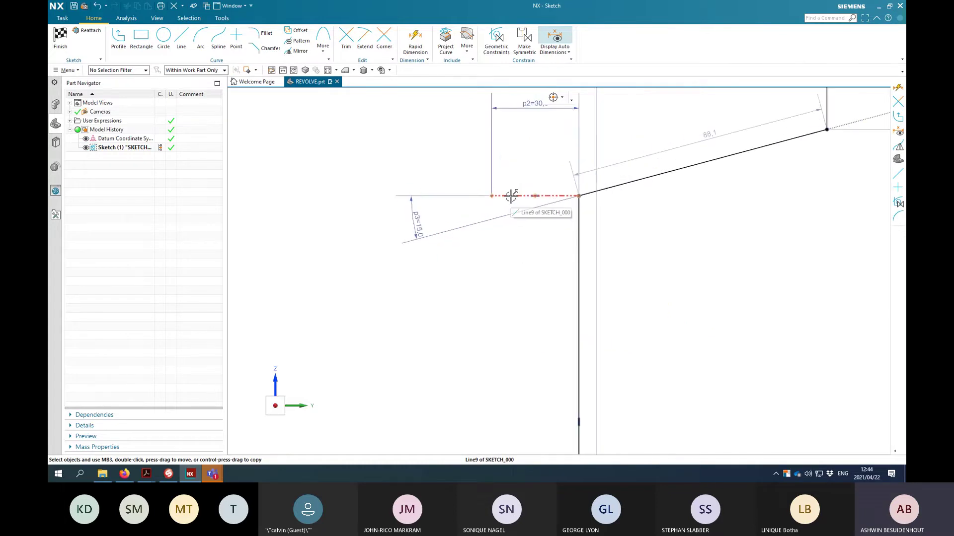
{"action": "scroll", "coordinate": [510, 195], "scroll_direction": "down", "scroll_amount": 6}
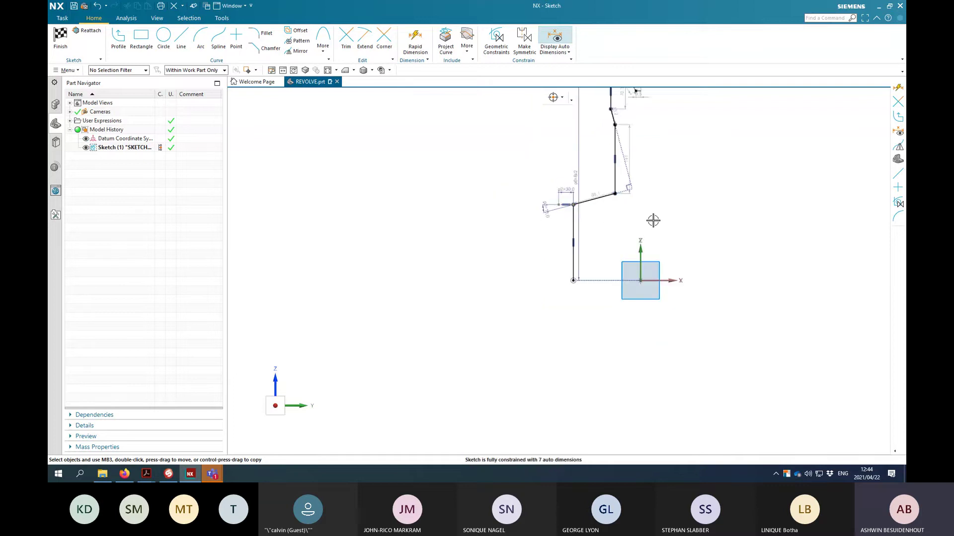
{"action": "scroll", "coordinate": [653, 219], "scroll_direction": "up", "scroll_amount": 2}
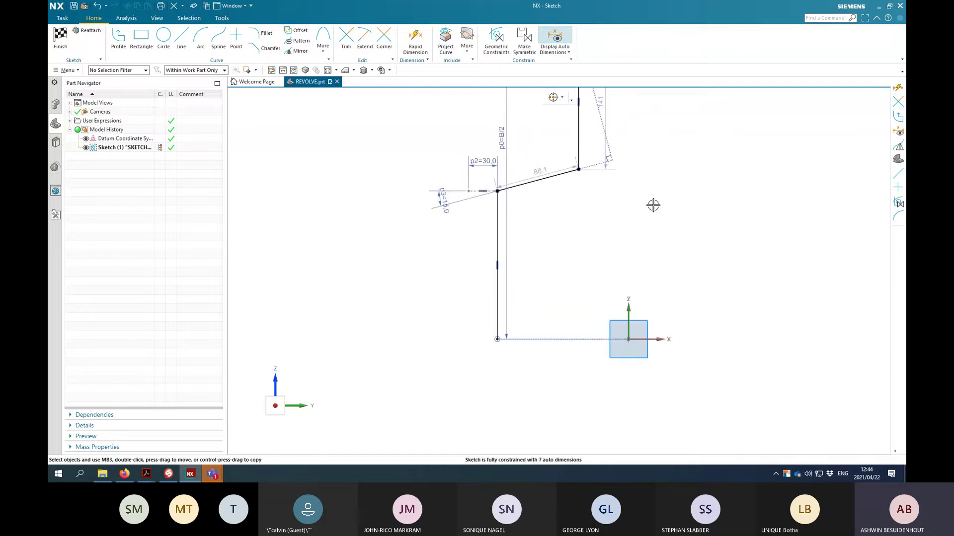
{"action": "left_click", "coordinate": [613, 156]}
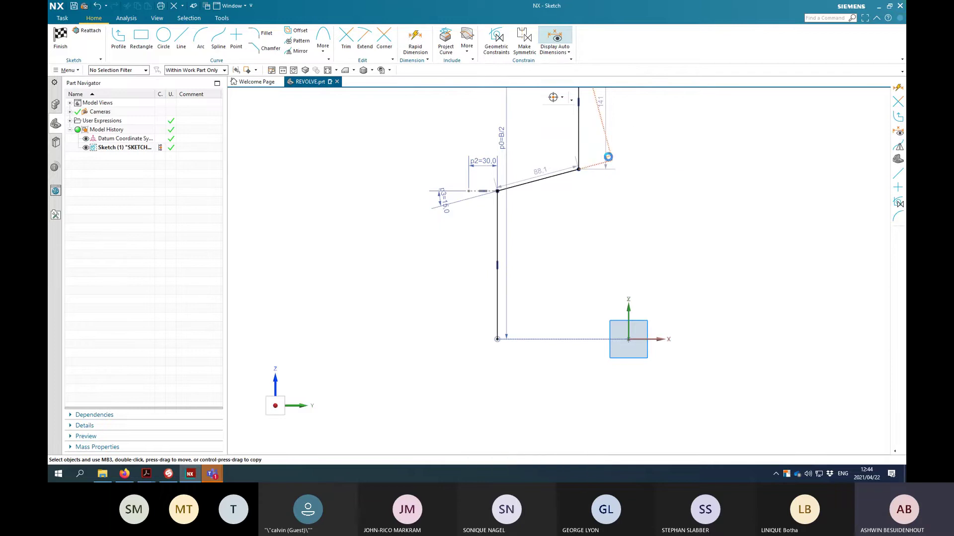
{"action": "key", "text": "Delete"}
{"action": "scroll", "coordinate": [624, 159], "scroll_direction": "down", "scroll_amount": 2}
{"action": "mouse_move", "coordinate": [655, 151]}
{"action": "middle_mouse_down", "text": "shift"}
{"action": "mouse_move", "coordinate": [647, 234]}
{"action": "mouse_move", "coordinate": [635, 233]}
{"action": "middle_mouse_up", "text": "shift"}
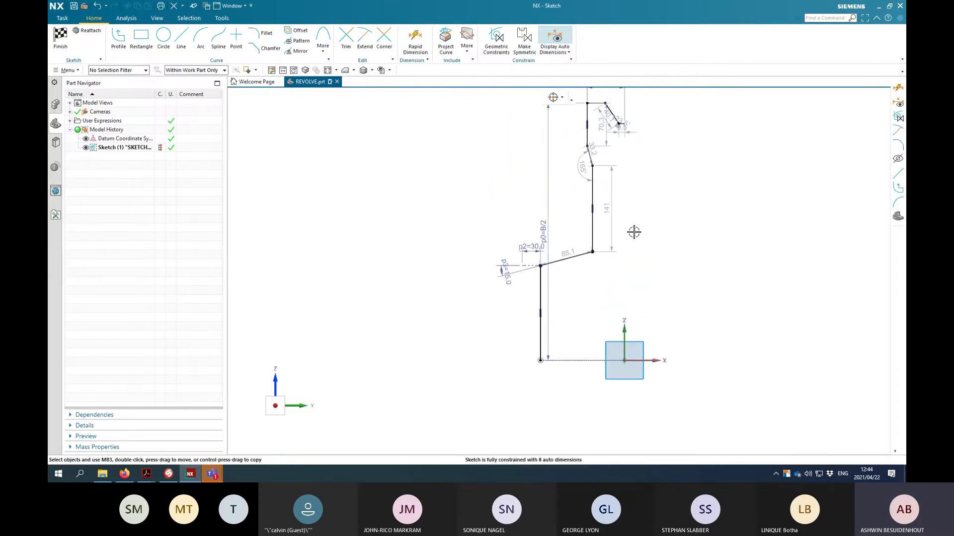
Examine the hub diameter in Section A-A of the Acrobat drawing and return to NX
{"action": "key", "text": "alt+Tab"}
{"action": "scroll", "coordinate": [582, 202], "scroll_direction": "down", "scroll_amount": 1}
{"action": "scroll", "coordinate": [534, 199], "scroll_direction": "down", "scroll_amount": 3, "text": "ctrl"}
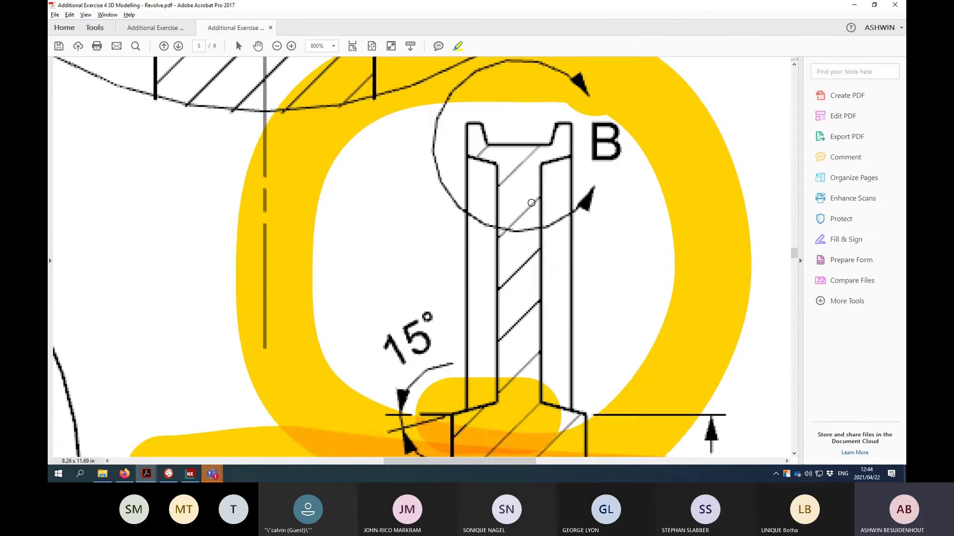
{"action": "scroll", "coordinate": [318, 188], "scroll_direction": "up", "scroll_amount": 5}
{"action": "scroll", "coordinate": [318, 188], "scroll_direction": "down", "scroll_amount": 3}
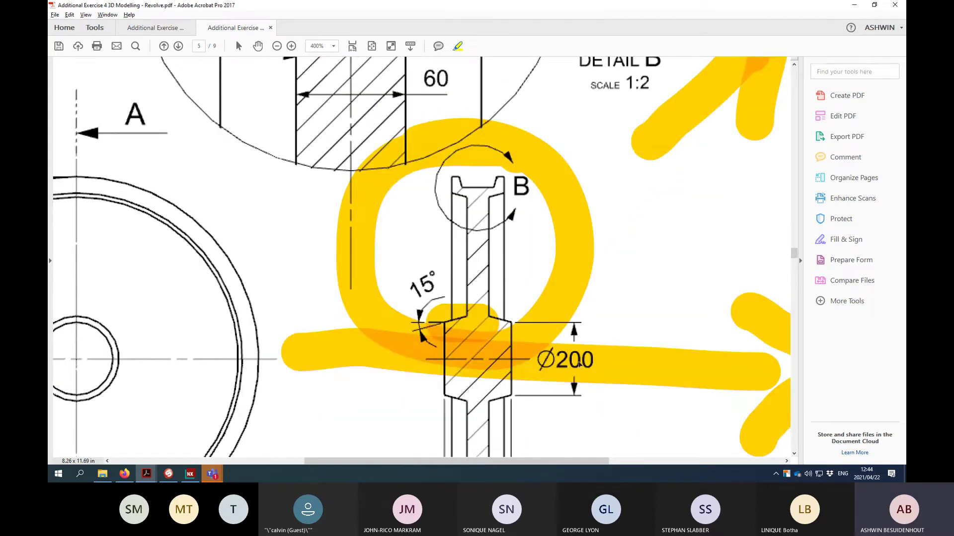
{"action": "key", "text": "alt+Tab"}
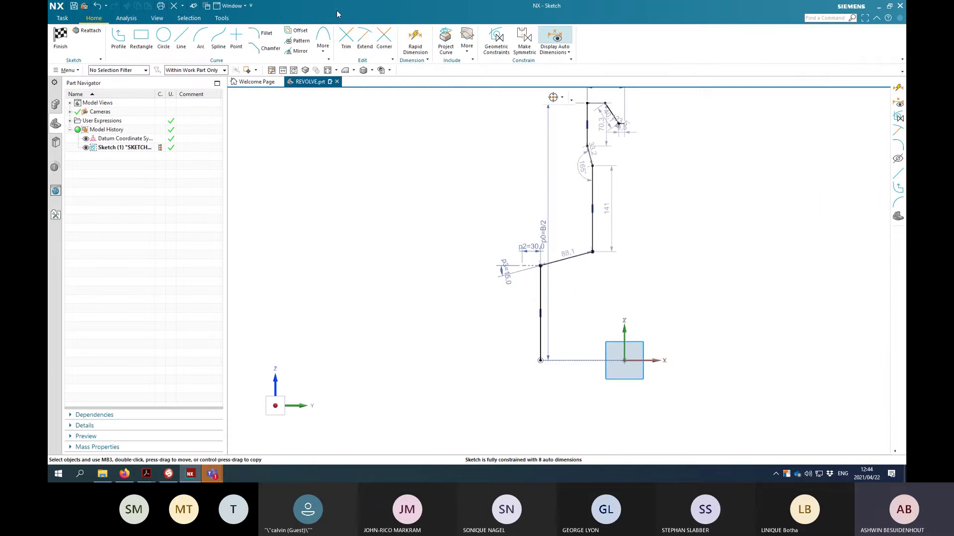
Dimension the vertical distance from the hub's outer corner to the horizontal axis as 200/2 and leave Rapid Dimension
{"action": "left_click", "coordinate": [414, 40]}
{"action": "left_click", "coordinate": [541, 266]}
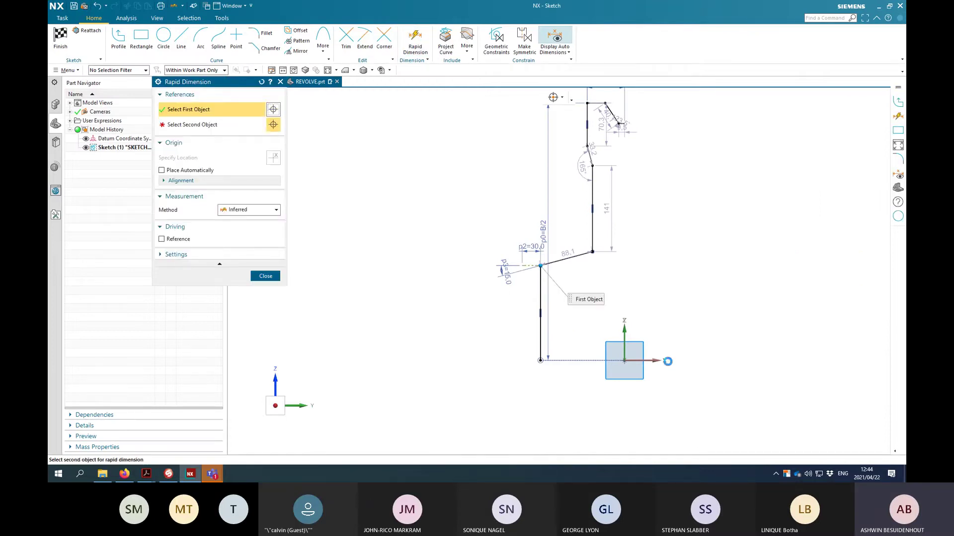
{"action": "left_click", "coordinate": [667, 361]}
{"action": "left_click", "coordinate": [541, 265]}
{"action": "left_click", "coordinate": [462, 323]}
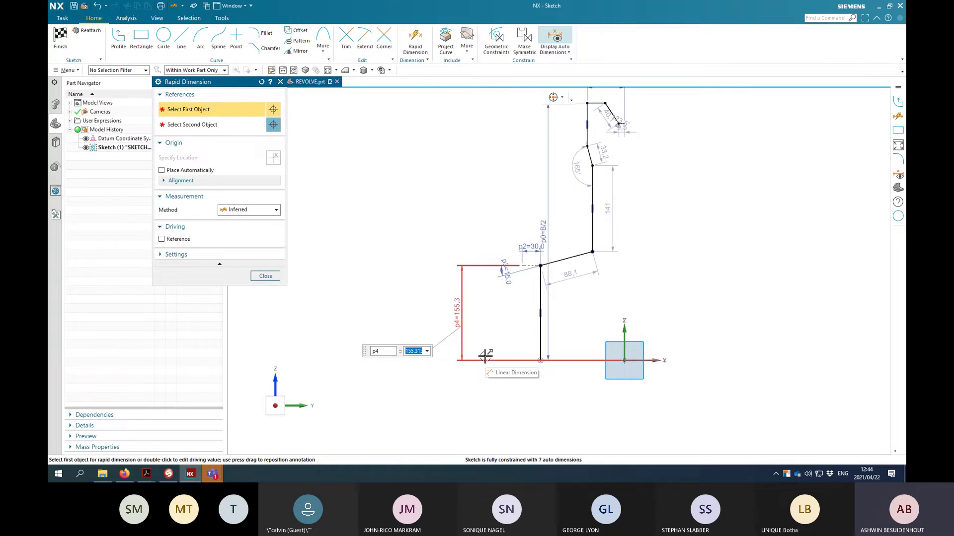
{"action": "type", "text": "200/2"}
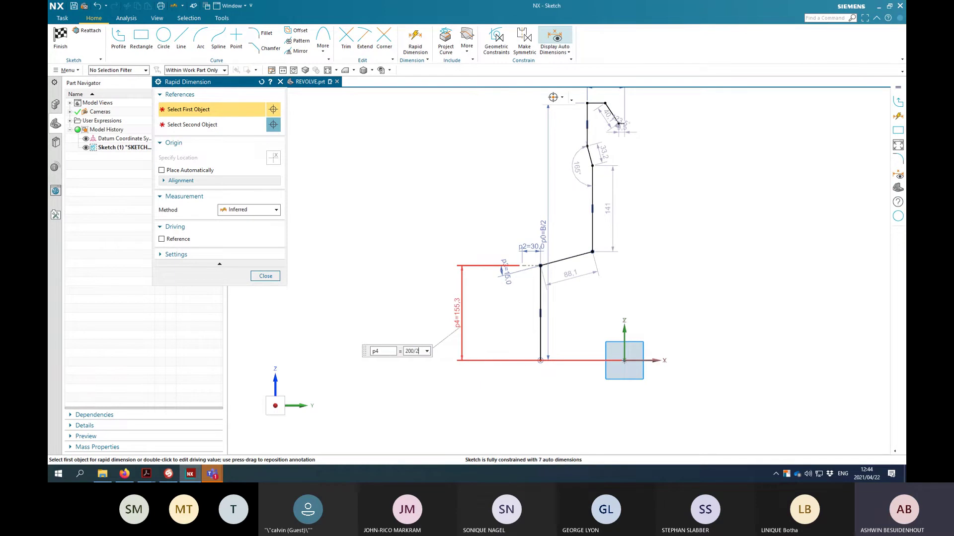
{"action": "key", "text": "Return"}
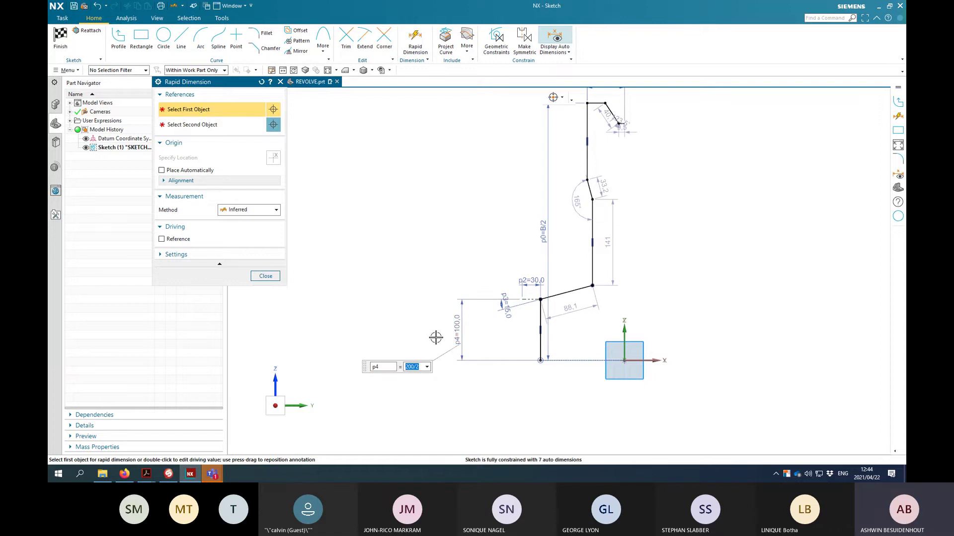
{"action": "left_click", "coordinate": [265, 276]}
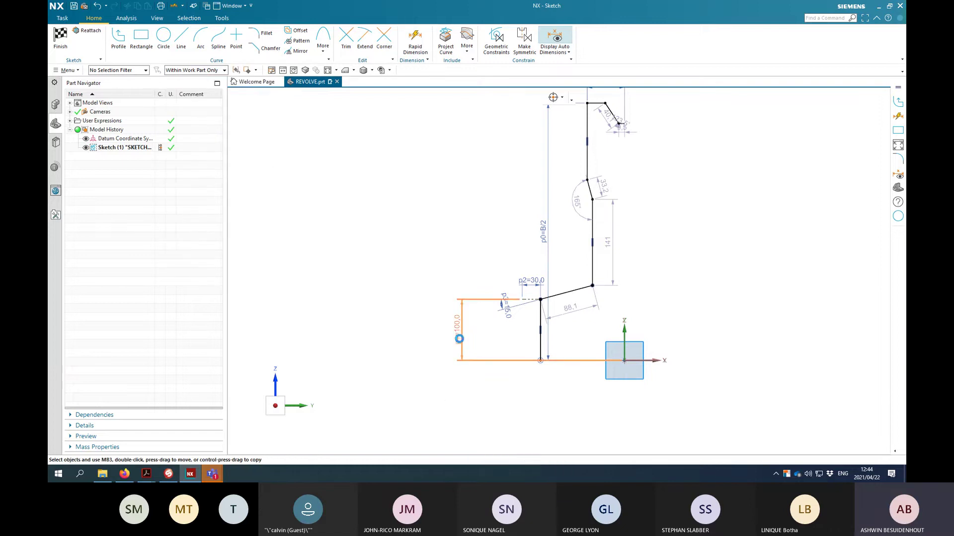
Review the expression of the hub corner's height dimension and move the web line's upper endpoint upward to reshape the profile
{"action": "double_click", "coordinate": [458, 333]}
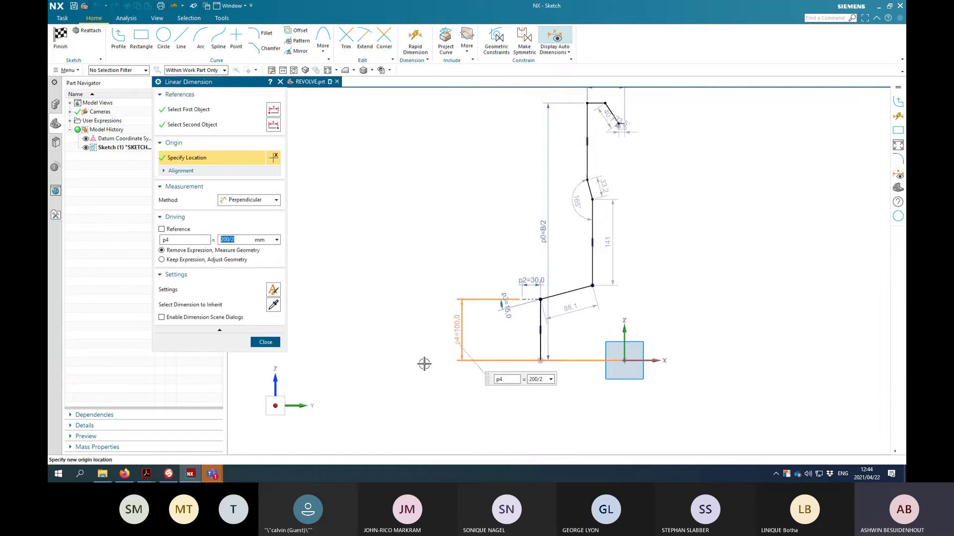
{"action": "middle_click", "coordinate": [541, 386]}
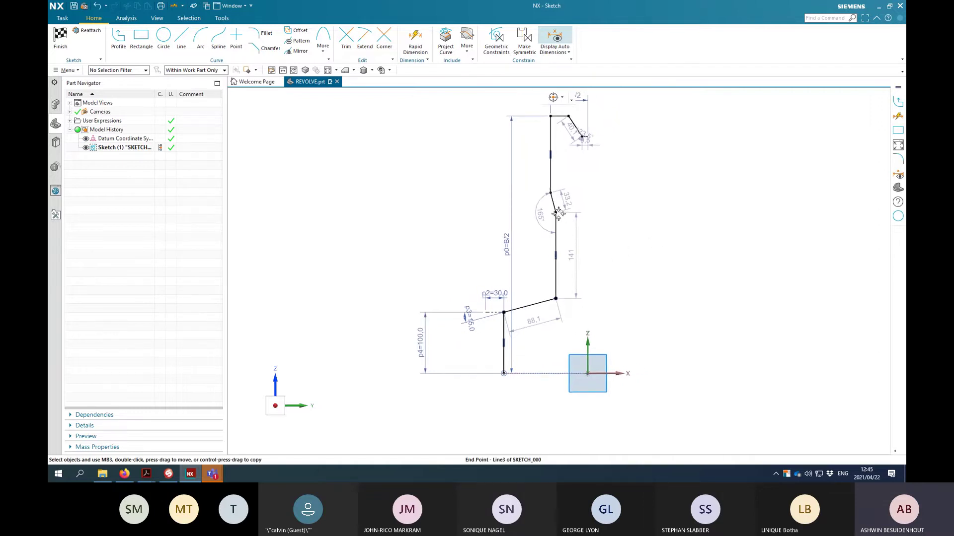
{"action": "mouse_move", "coordinate": [555, 212]}
{"action": "left_mouse_down"}
{"action": "mouse_move", "coordinate": [563, 199]}
{"action": "mouse_move", "coordinate": [549, 199]}
{"action": "mouse_move", "coordinate": [549, 165]}
{"action": "mouse_move", "coordinate": [546, 173]}
{"action": "left_mouse_up"}
Switch to the Acrobat drawing and highlight the 183 overall hub width under Section A-A
{"action": "key", "text": "alt+Tab"}
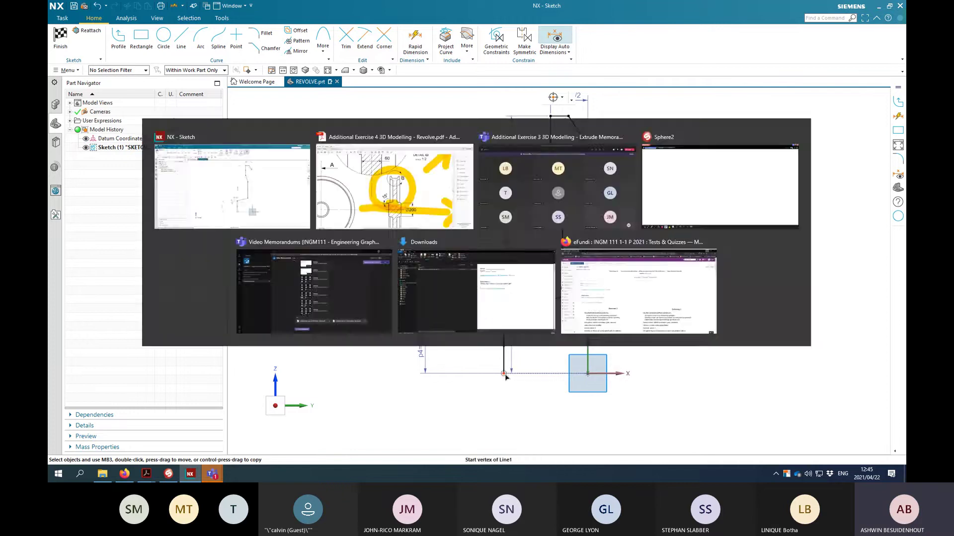
{"action": "scroll", "coordinate": [567, 292], "scroll_direction": "down", "scroll_amount": 3}
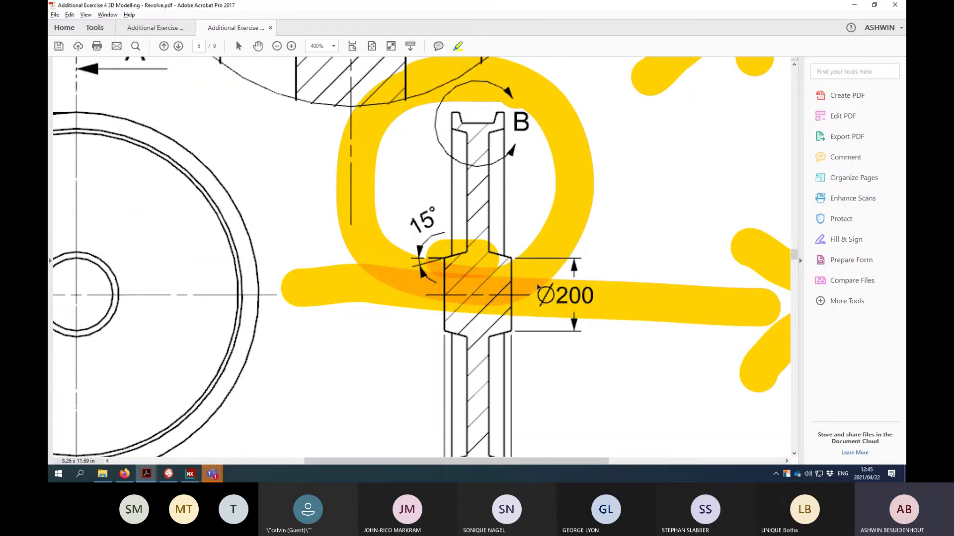
{"action": "scroll", "coordinate": [538, 289], "scroll_direction": "down", "scroll_amount": 4}
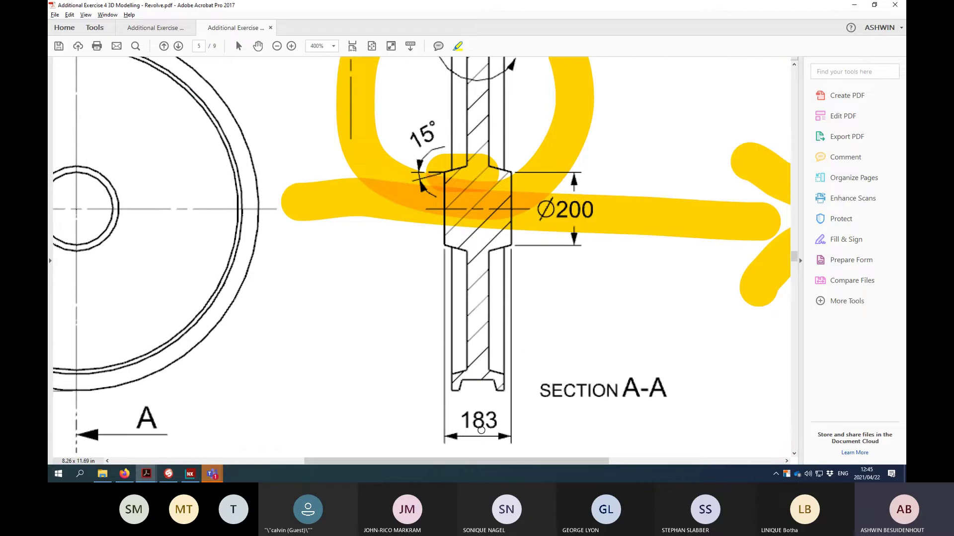
{"action": "mouse_move", "coordinate": [473, 400]}
{"action": "left_mouse_down"}
{"action": "mouse_move", "coordinate": [491, 392]}
{"action": "mouse_move", "coordinate": [473, 411]}
{"action": "left_mouse_up"}
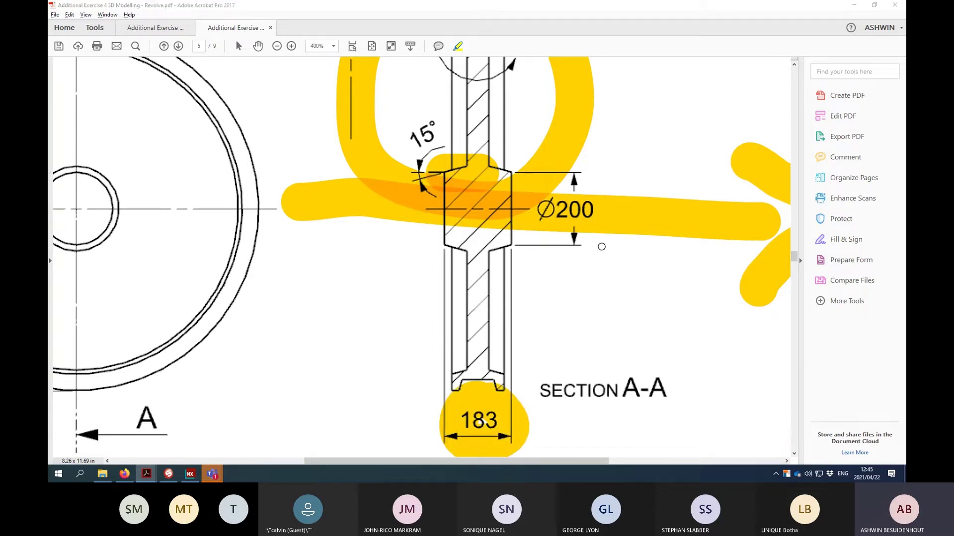
Return to NX and dimension the horizontal distance from the hub's vertical line to the vertical axis as 183/2
{"action": "key", "text": "alt+Tab"}
{"action": "left_click", "coordinate": [415, 38]}
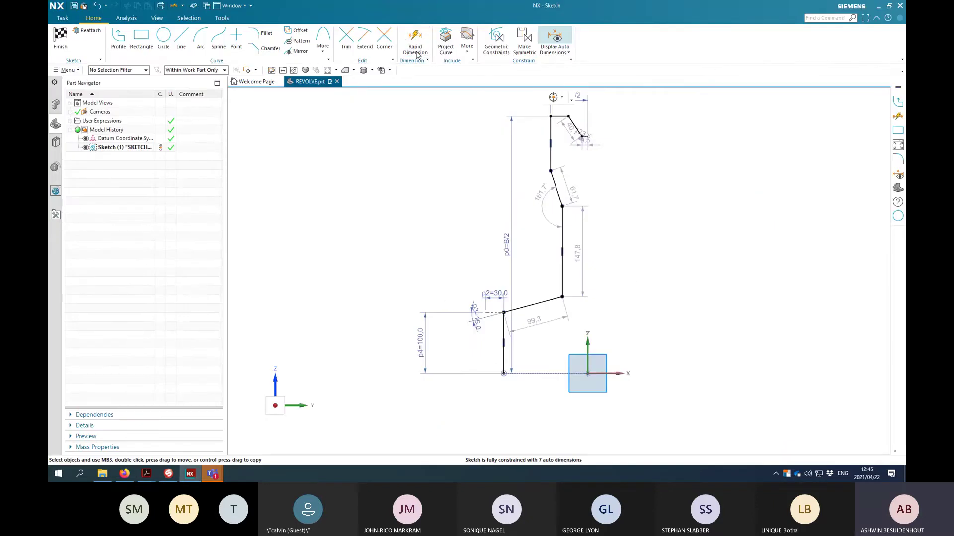
{"action": "left_click", "coordinate": [504, 357]}
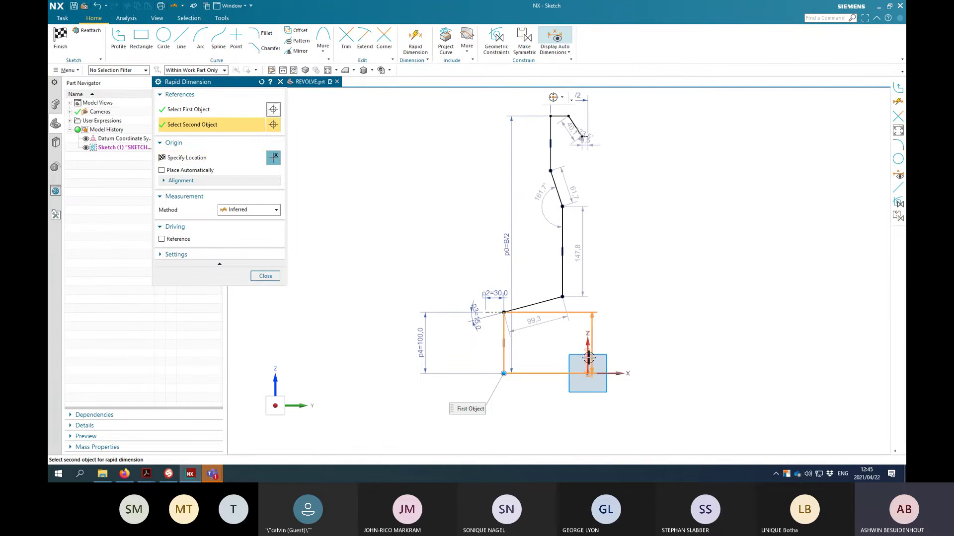
{"action": "left_click", "coordinate": [571, 431]}
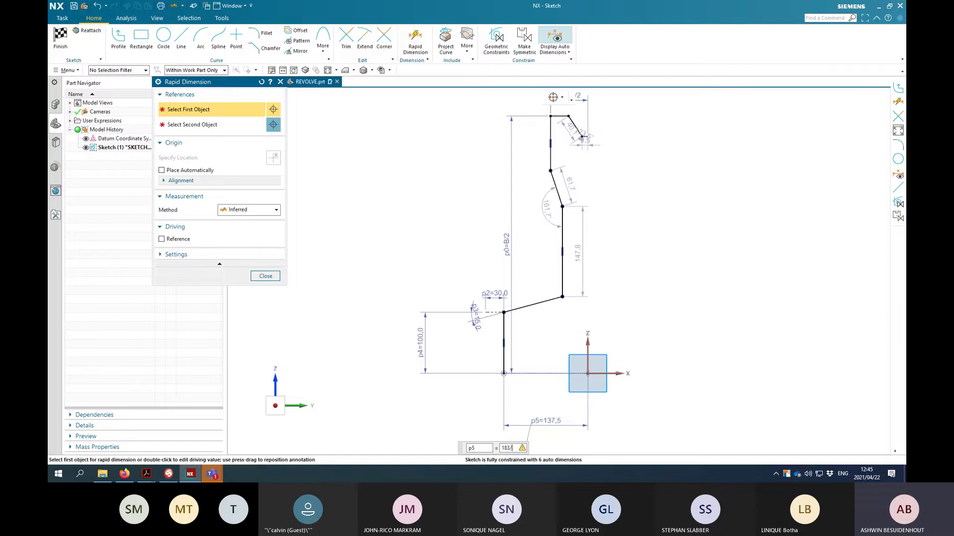
{"action": "key", "text": "Return"}
{"action": "middle_click", "coordinate": [554, 294]}
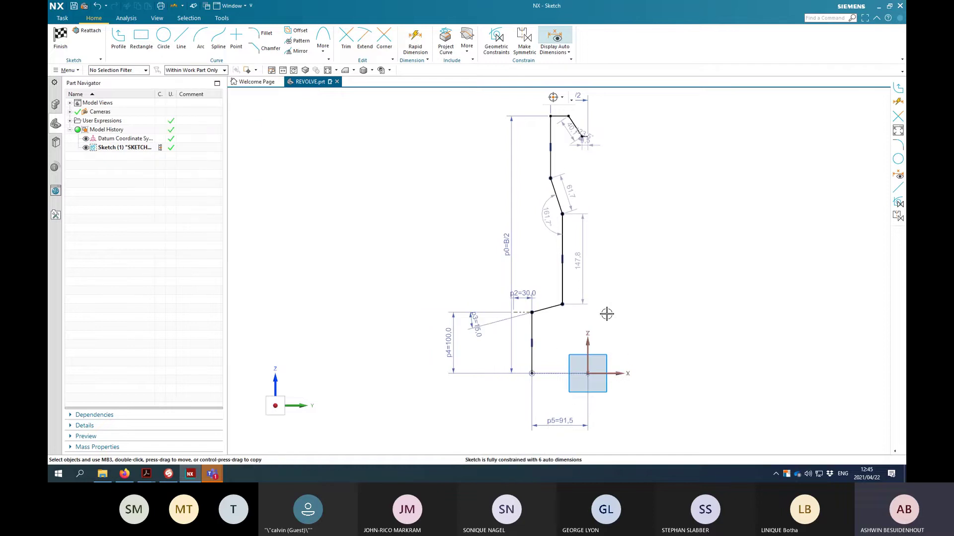
Examine the rim dimensions in Detail B of the Acrobat drawing and return to NX
{"action": "key", "text": "alt+Tab"}
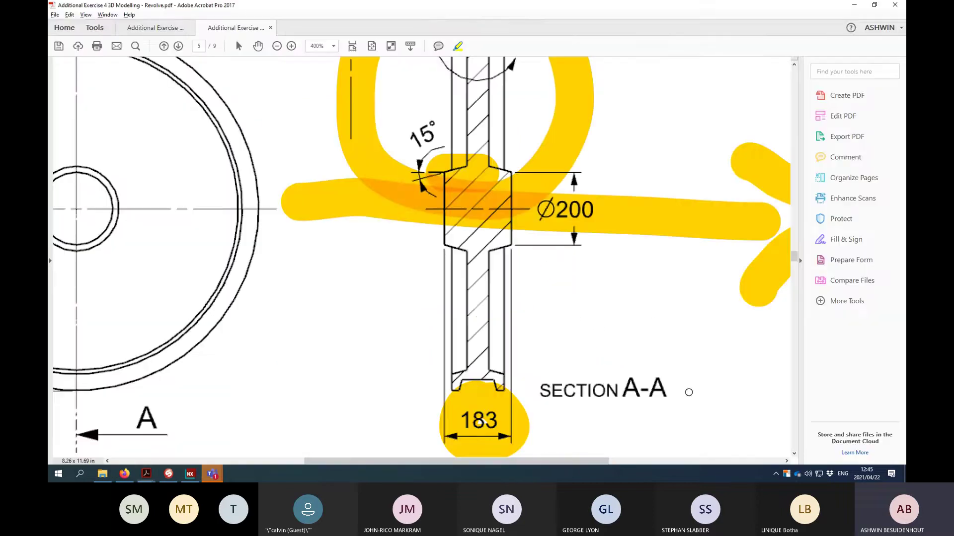
{"action": "scroll", "coordinate": [255, 131], "scroll_direction": "up", "scroll_amount": 15}
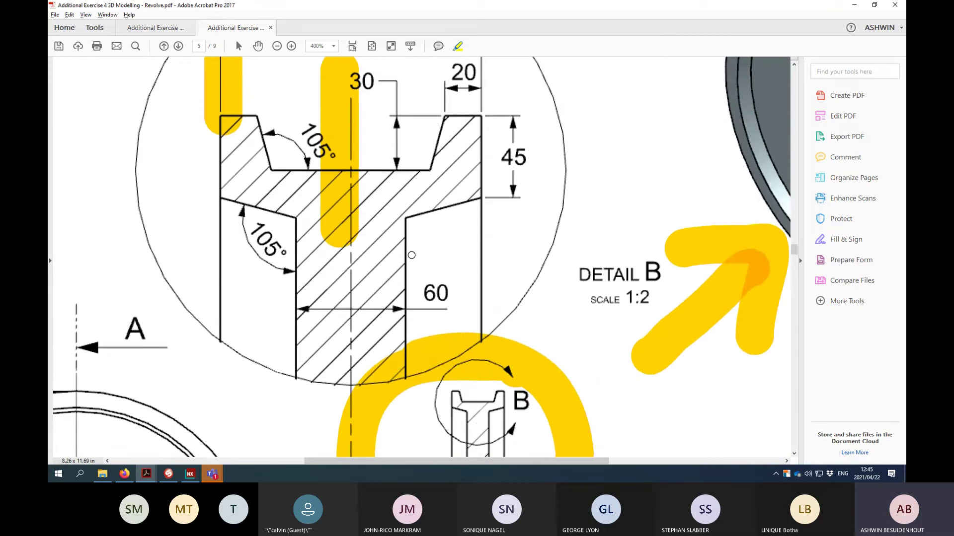
{"action": "scroll", "coordinate": [371, 289], "scroll_direction": "down", "scroll_amount": 1, "text": "ctrl"}
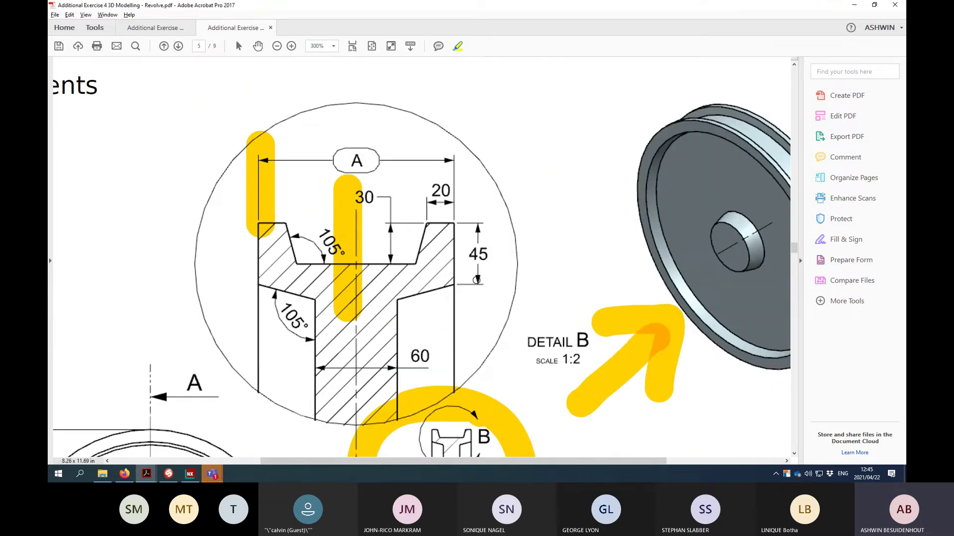
{"action": "key", "text": "alt+Tab"}
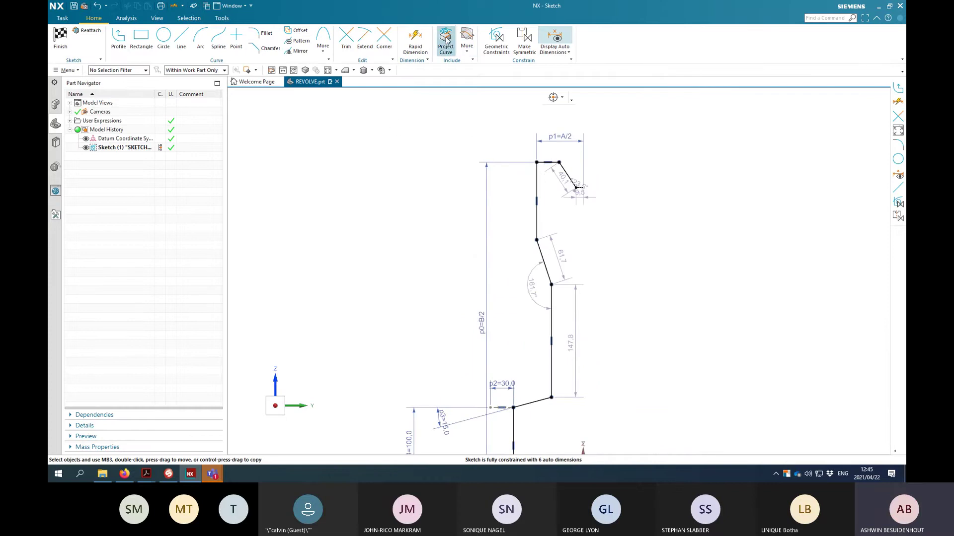
Dimension the length of the rim's top horizontal line as 30 mm
{"action": "double_click", "coordinate": [535, 161]}
{"action": "scroll", "coordinate": [539, 161], "scroll_direction": "up", "scroll_amount": 4}
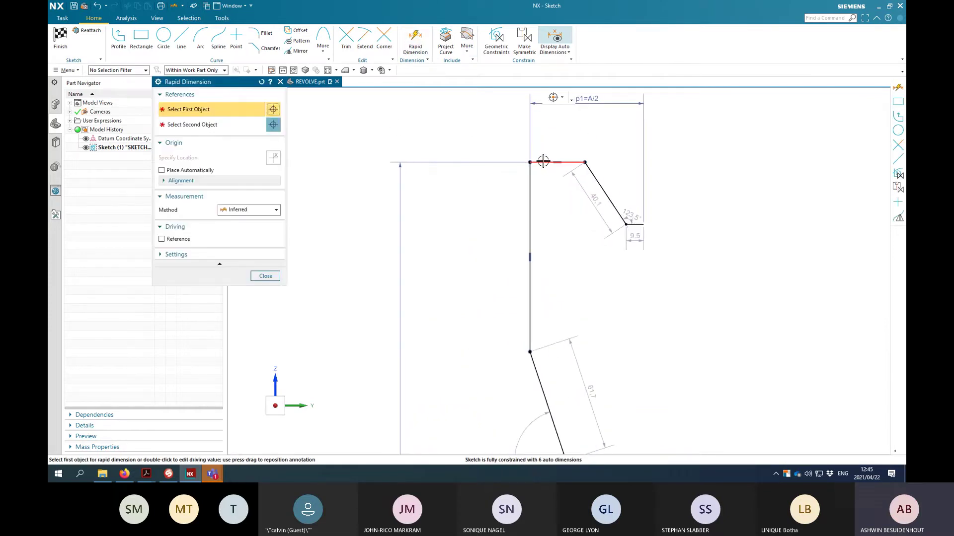
{"action": "left_click", "coordinate": [578, 130]}
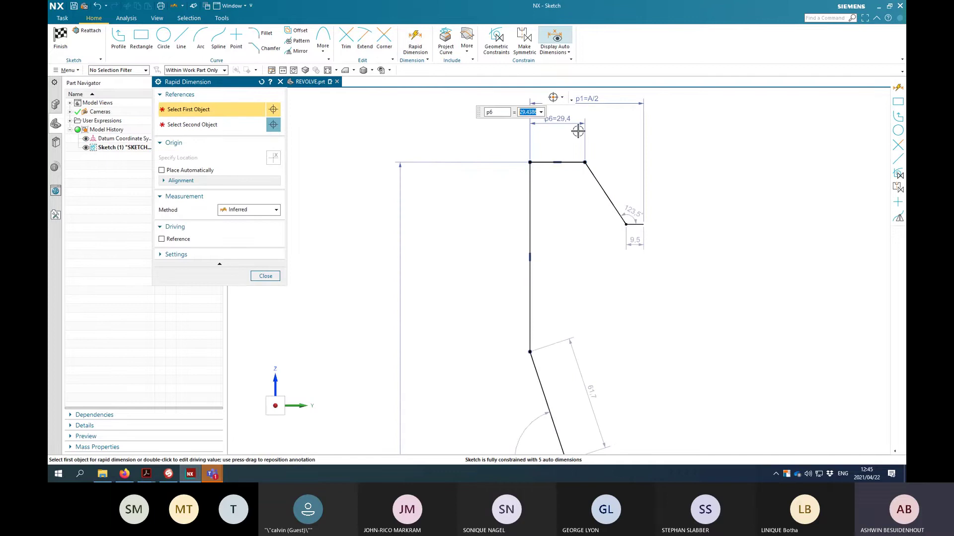
{"action": "type", "text": "30"}
{"action": "key", "text": "Return"}
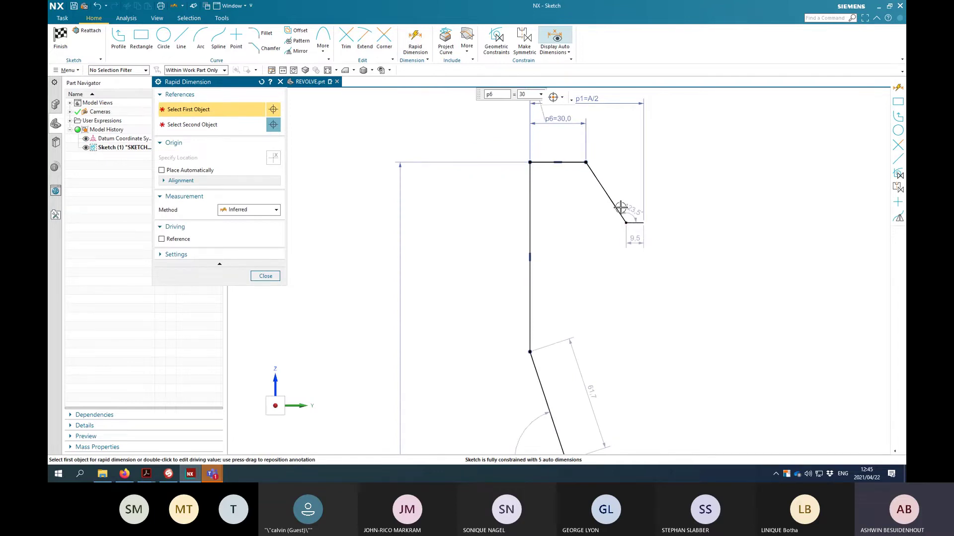
Dimension the angle between the groove's slanted side and its horizontal floor line as 105° and leave Rapid Dimension
{"action": "left_click", "coordinate": [612, 201]}
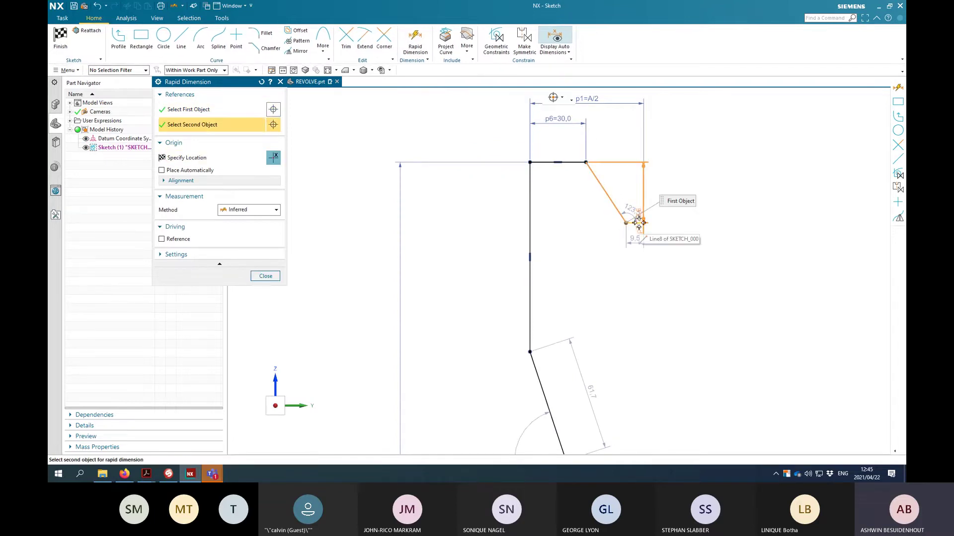
{"action": "scroll", "coordinate": [636, 224], "scroll_direction": "up", "scroll_amount": 4}
{"action": "scroll", "coordinate": [636, 224], "scroll_direction": "up", "scroll_amount": 6}
{"action": "left_click", "coordinate": [670, 207]}
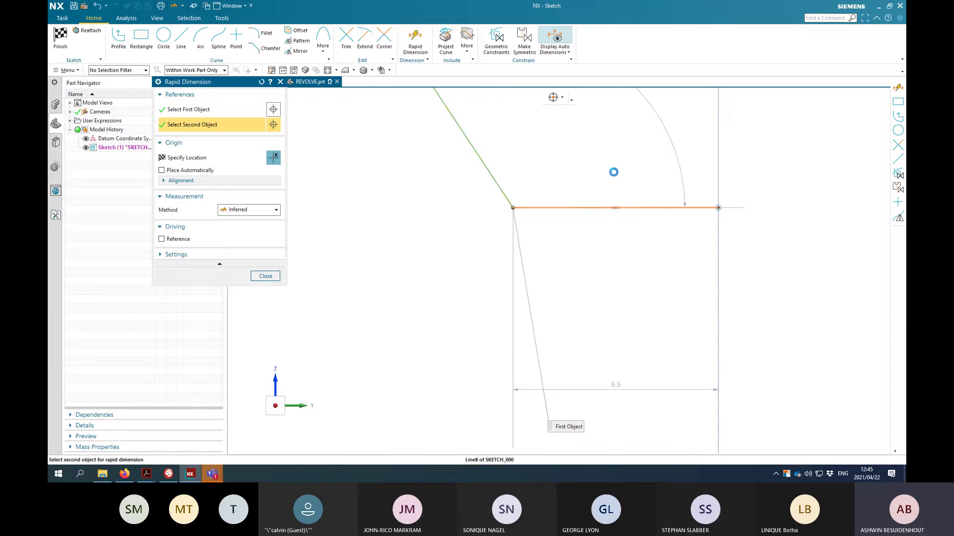
{"action": "scroll", "coordinate": [587, 158], "scroll_direction": "up", "scroll_amount": 3}
{"action": "left_click", "coordinate": [592, 159]}
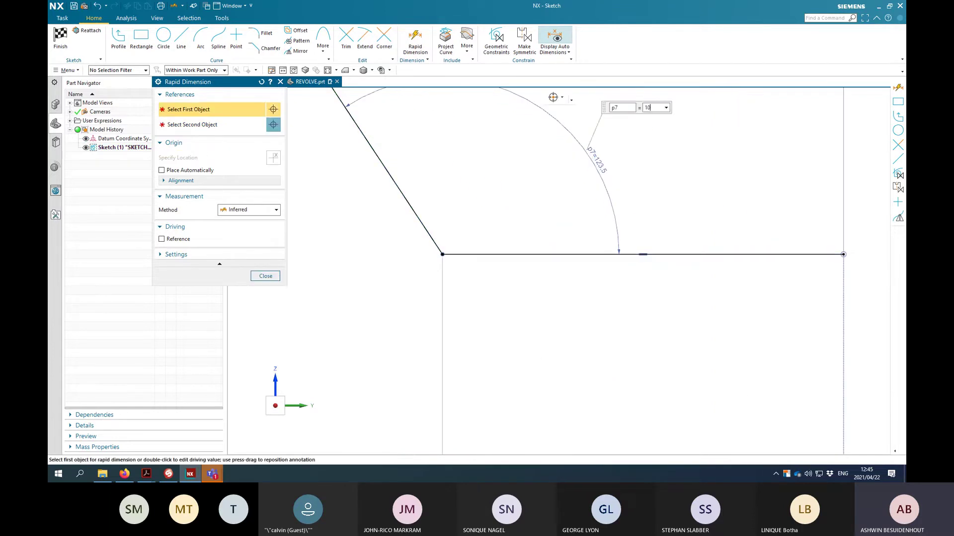
{"action": "key", "text": "Return"}
{"action": "key", "text": "Escape"}
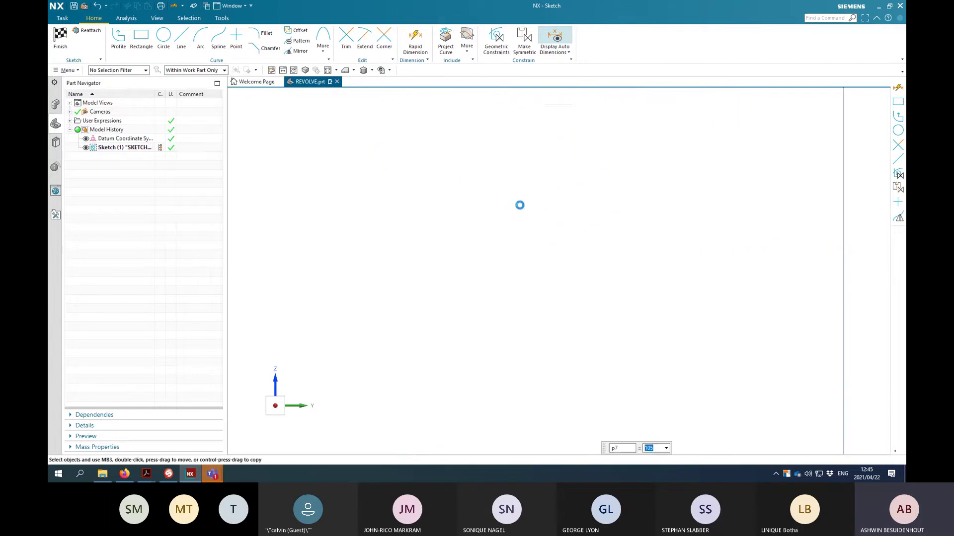
Move the corner between the groove's slanted side and floor line upward to make the groove shallower
{"action": "scroll", "coordinate": [525, 249], "scroll_direction": "down", "scroll_amount": 3}
{"action": "scroll", "coordinate": [552, 323], "scroll_direction": "up", "scroll_amount": 5}
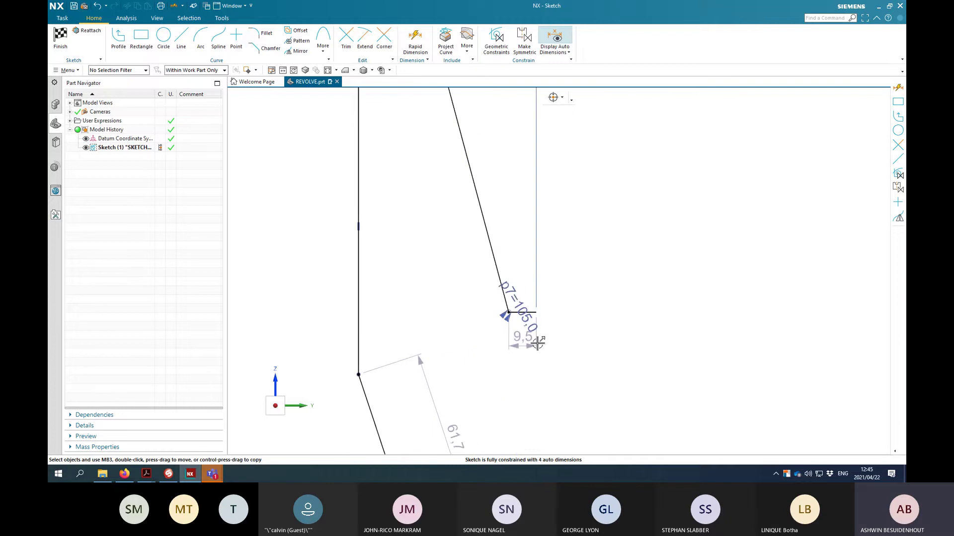
{"action": "left_click_drag", "start_coordinate": [510, 312], "coordinate": [508, 133]}
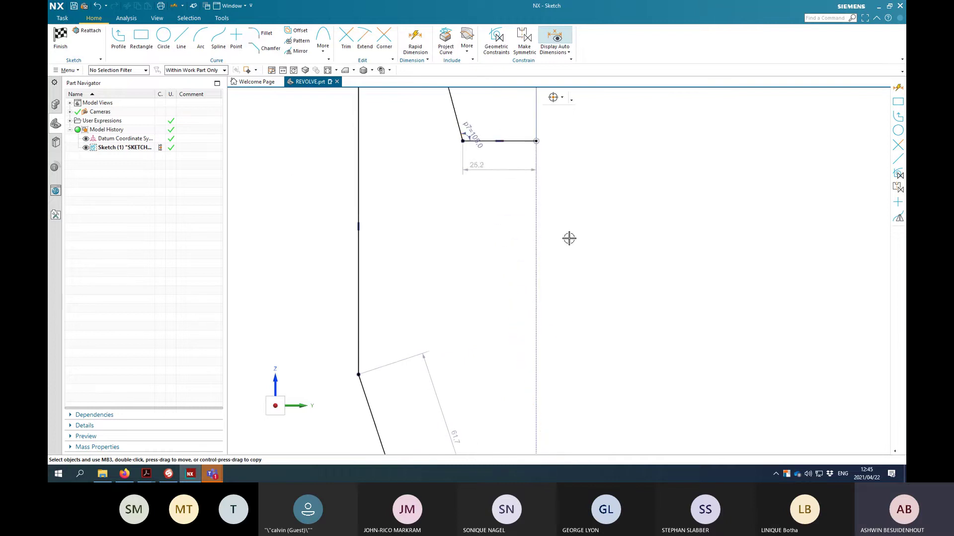
{"action": "scroll", "coordinate": [579, 247], "scroll_direction": "down", "scroll_amount": 4}
Check the groove depth in the Acrobat drawing and dimension the vertical distance from the rim's top line to the groove floor as 30 mm in NX
{"action": "key", "text": "alt+Tab"}
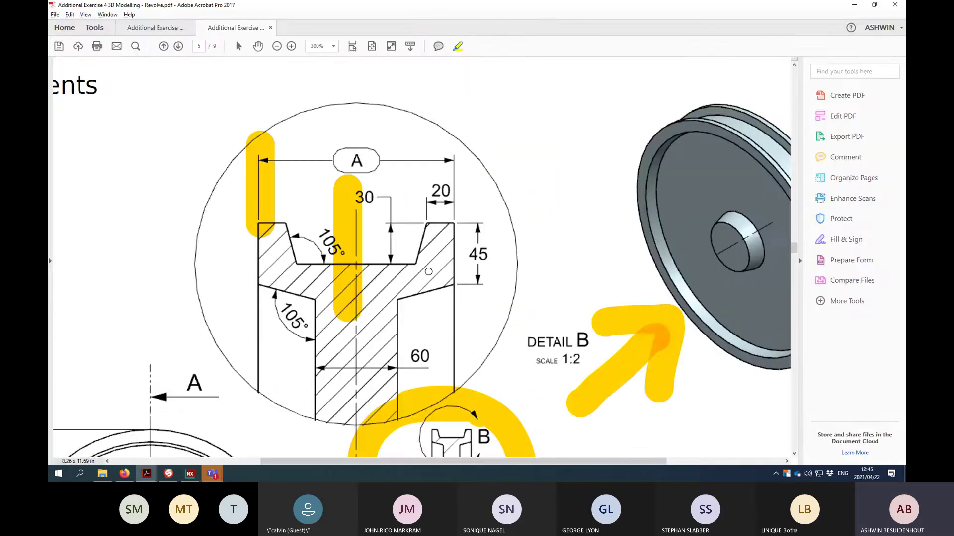
{"action": "key", "text": "alt+Tab"}
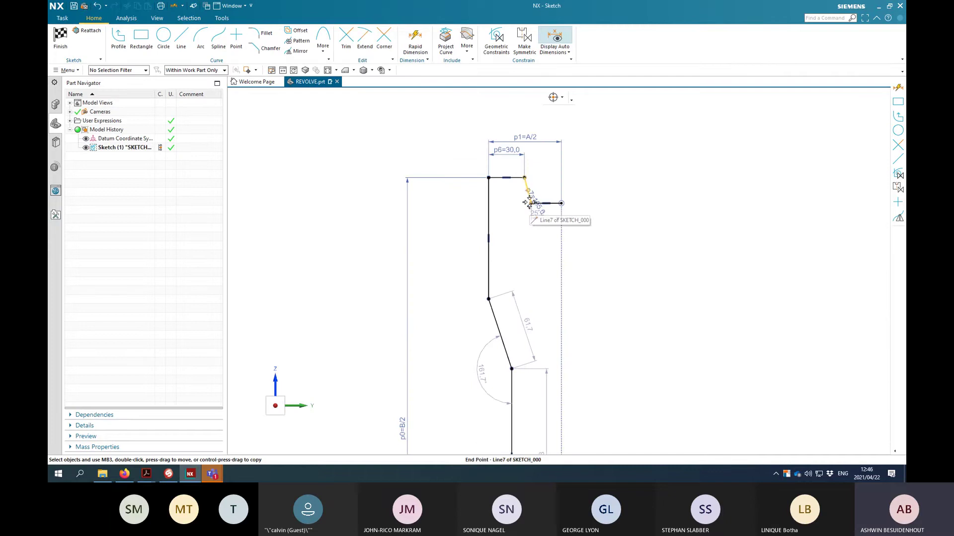
{"action": "left_click", "coordinate": [415, 40]}
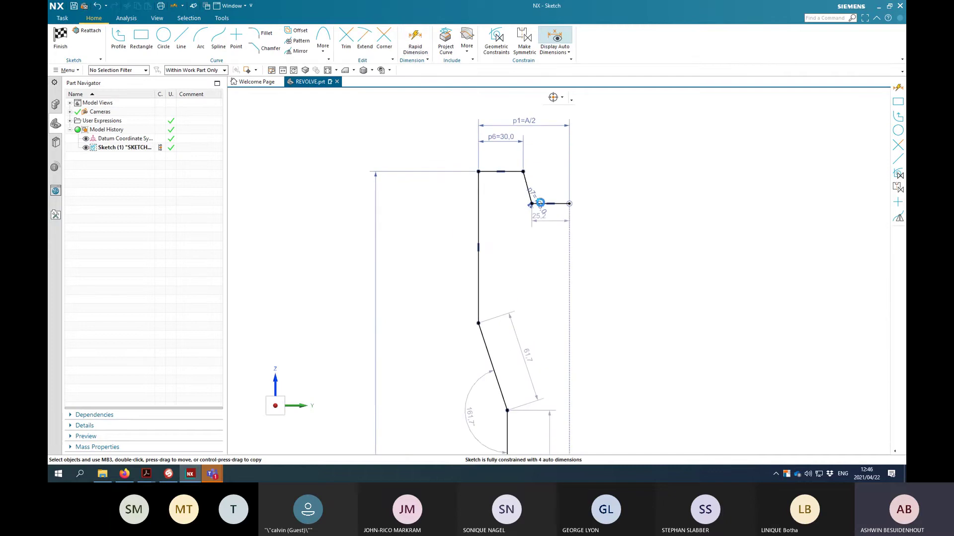
{"action": "left_click", "coordinate": [569, 203]}
{"action": "left_click", "coordinate": [520, 173]}
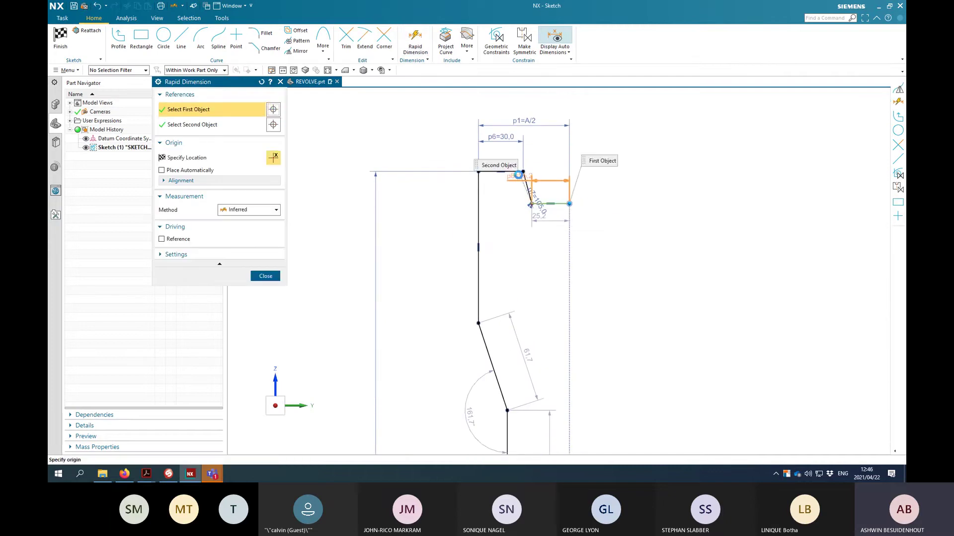
{"action": "left_click", "coordinate": [654, 203]}
{"action": "key", "text": "Return"}
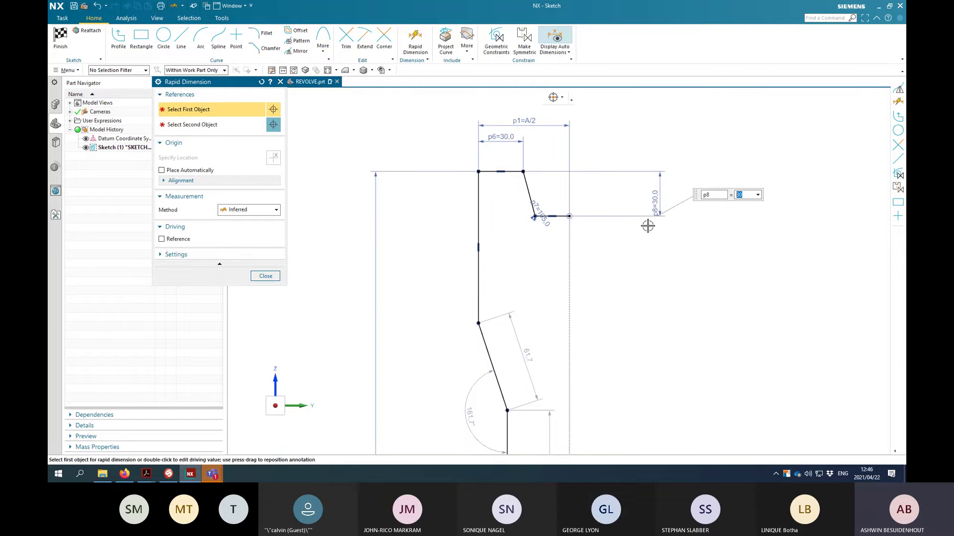
Dimension the length of the rim's outer vertical line as 45 mm
{"action": "left_click", "coordinate": [479, 207]}
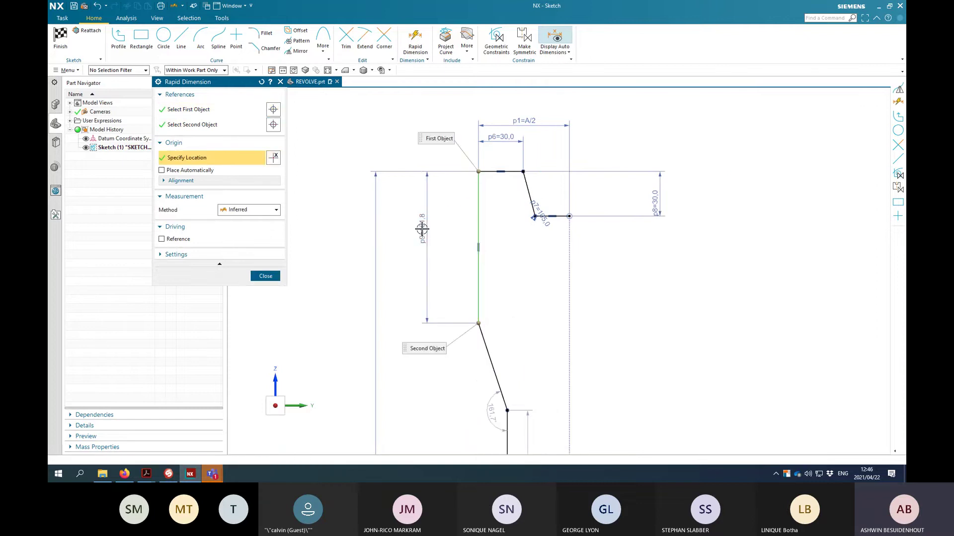
{"action": "left_click", "coordinate": [422, 228]}
{"action": "type", "text": "45"}
{"action": "key", "text": "Return"}
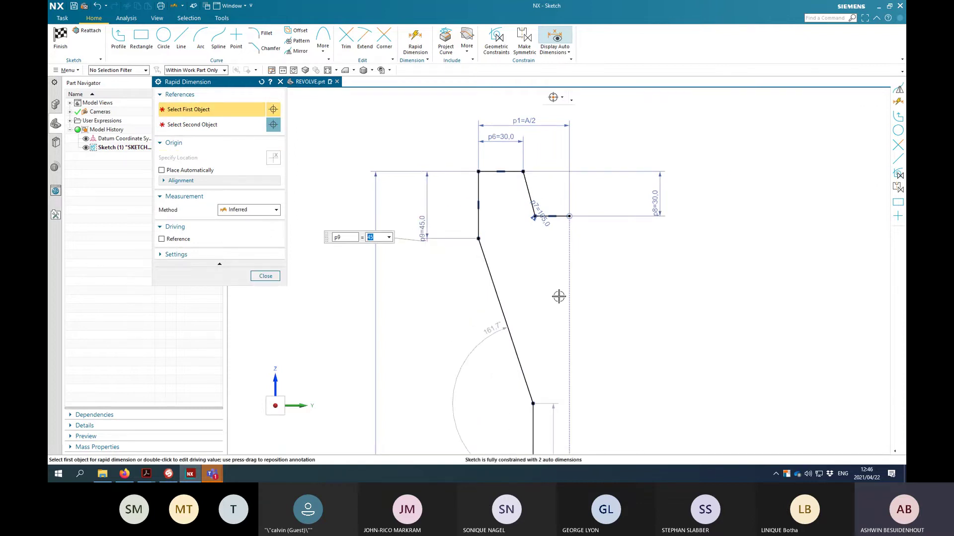
Dimension the angle between the slanted line below the rim and the web's vertical line as 105°
{"action": "left_click", "coordinate": [519, 357]}
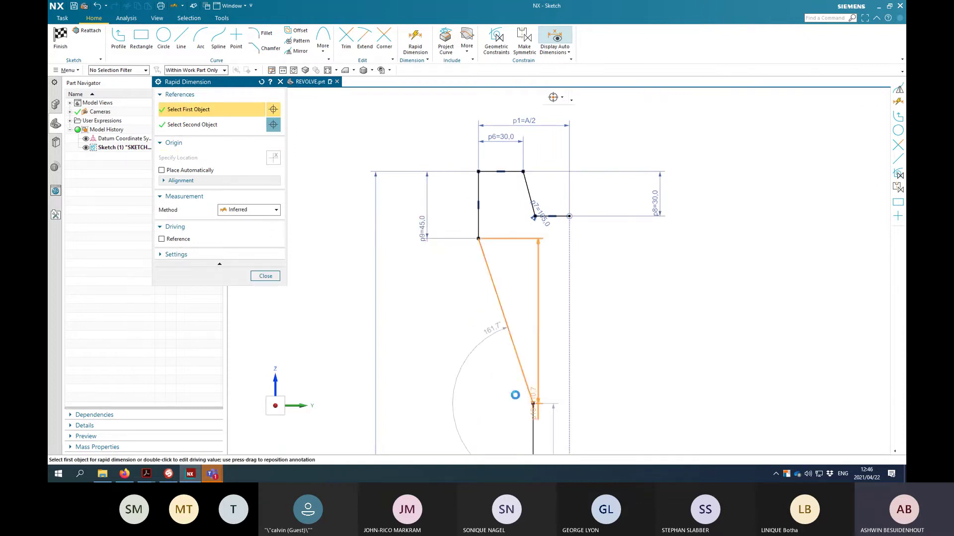
{"action": "left_click", "coordinate": [533, 428]}
{"action": "left_click", "coordinate": [482, 399]}
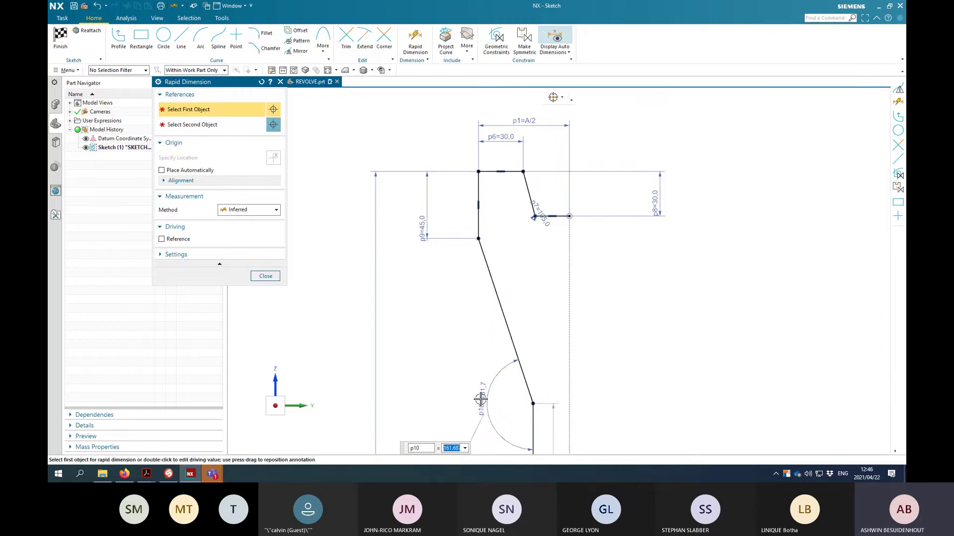
{"action": "type", "text": "105"}
{"action": "key", "text": "Return"}
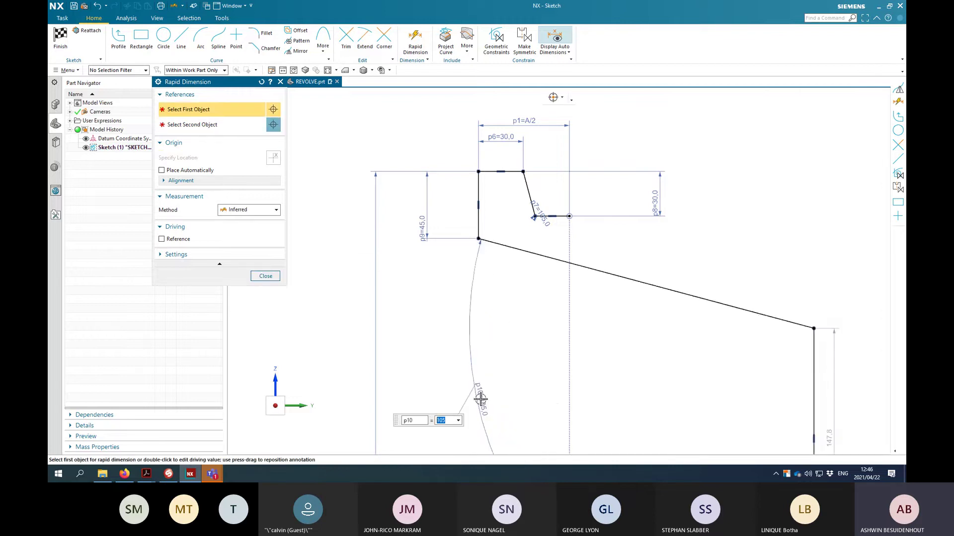
Check the web thickness in Detail B of the Acrobat drawing and return to NX
{"action": "key", "text": "alt+Tab"}
{"action": "key", "text": "Escape"}
{"action": "scroll", "coordinate": [477, 366], "scroll_direction": "down", "scroll_amount": 1}
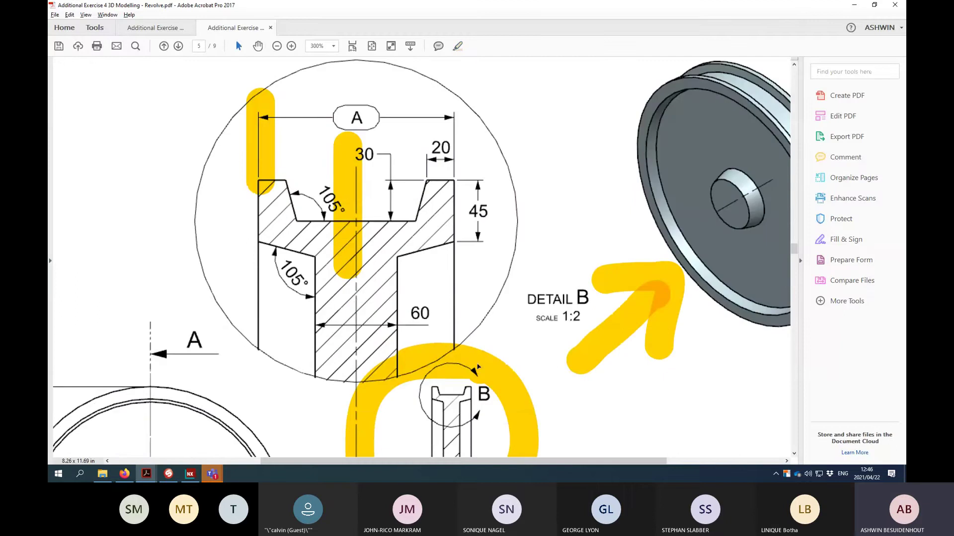
{"action": "key", "text": "alt+Tab"}
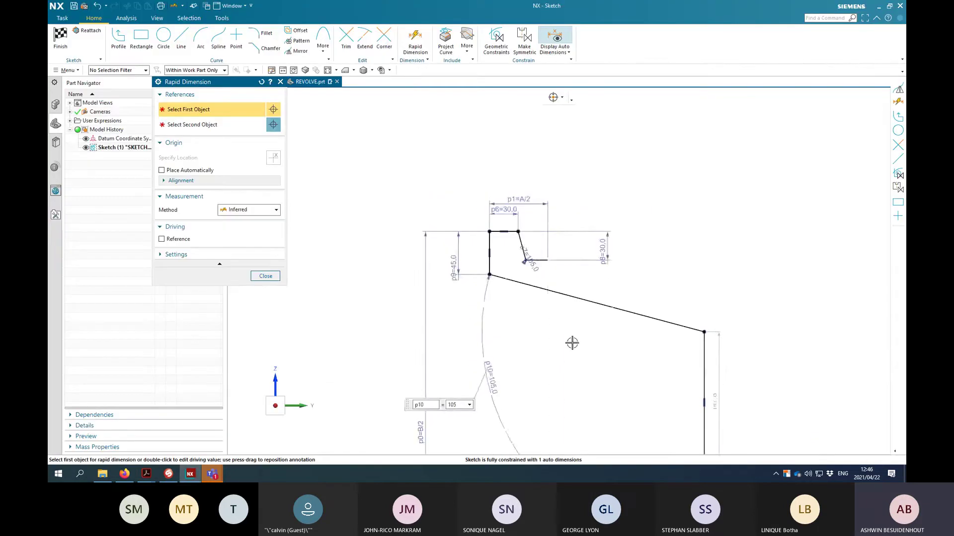
Move the web's vertical line toward the sketch's vertical axis until it is just inside the rim
{"action": "middle_click_drag", "start_coordinate": [591, 344], "coordinate": [600, 215], "text": "shift"}
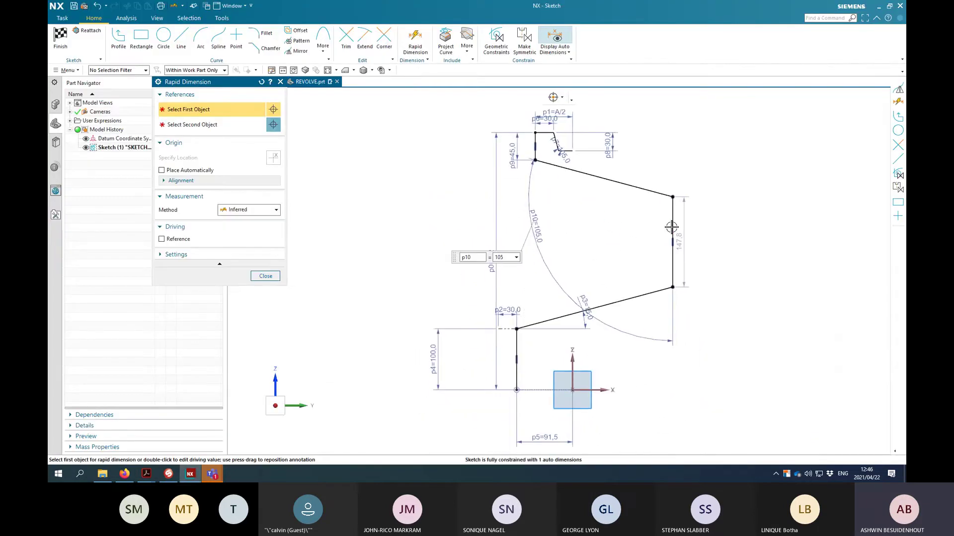
{"action": "key", "text": "Escape"}
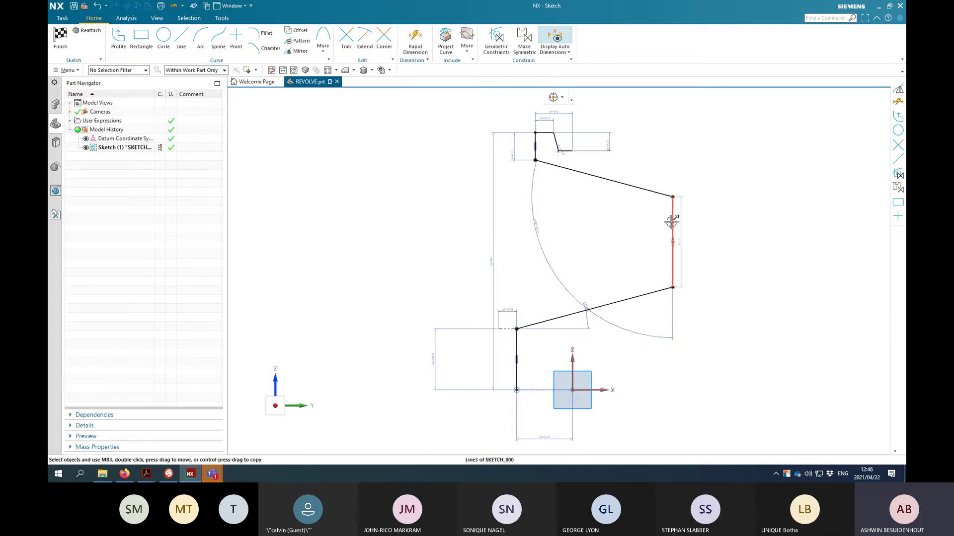
{"action": "left_click_drag", "start_coordinate": [673, 219], "coordinate": [538, 224]}
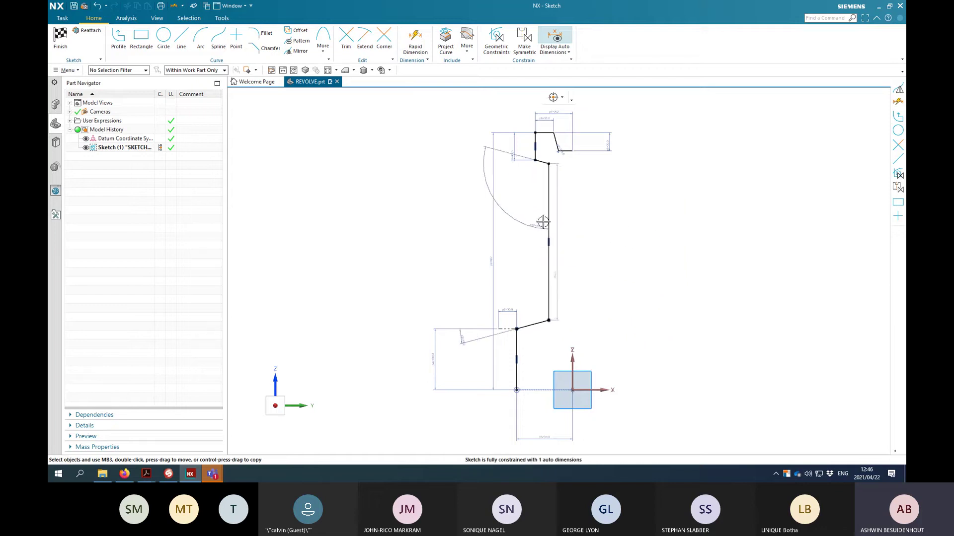
Dimension the horizontal distance from the web's vertical line to the sketch's vertical axis as half of 60 mm
{"action": "left_click", "coordinate": [412, 35]}
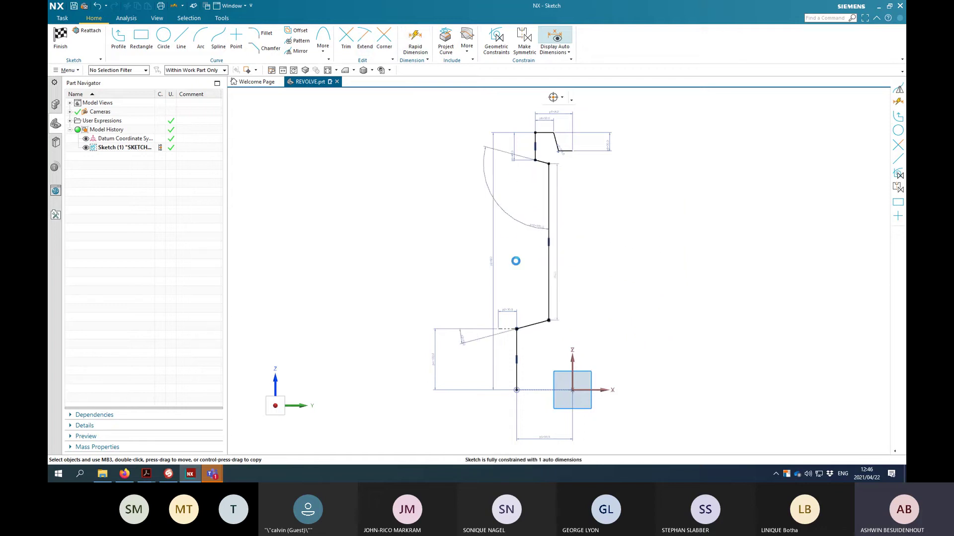
{"action": "left_click", "coordinate": [549, 276]}
{"action": "left_click", "coordinate": [572, 365]}
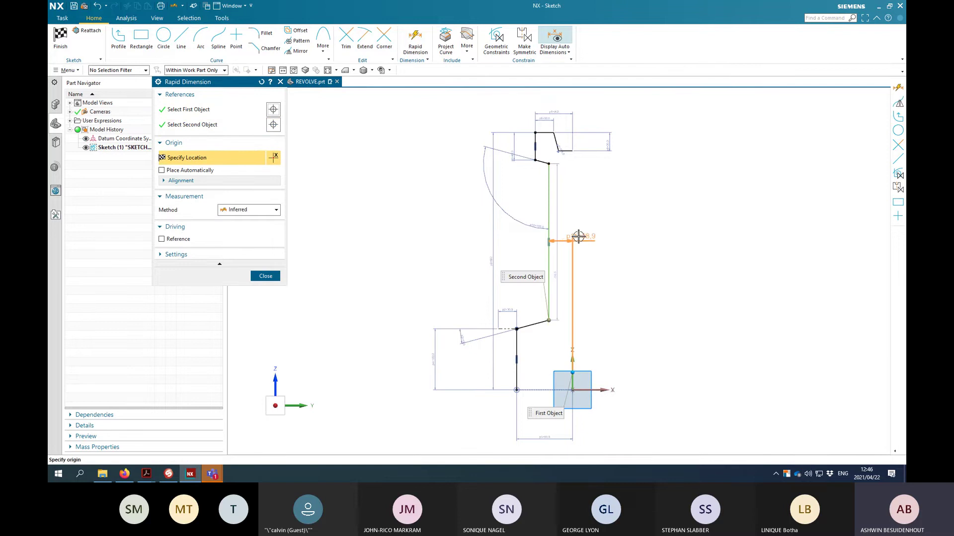
{"action": "left_click", "coordinate": [576, 240]}
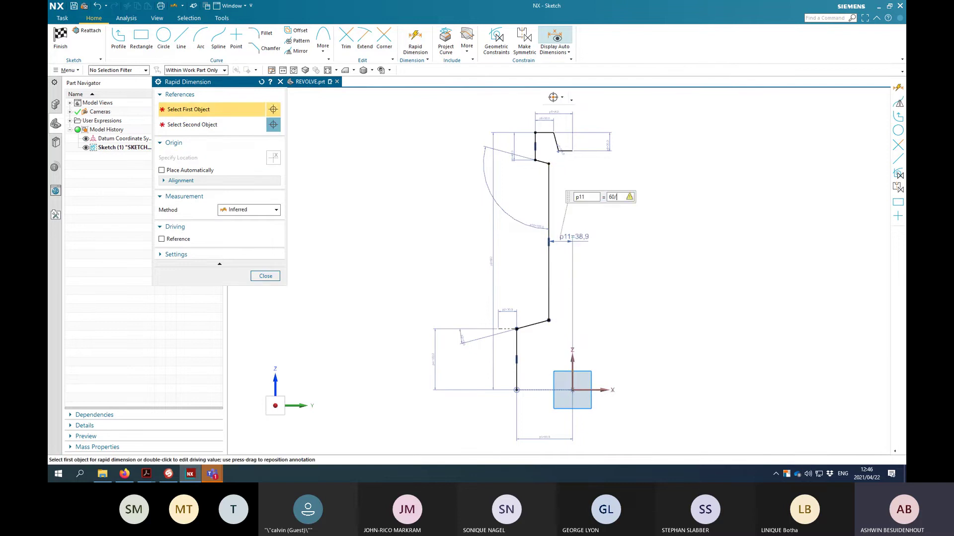
{"action": "key", "text": "Return"}
{"action": "key", "text": "Escape"}
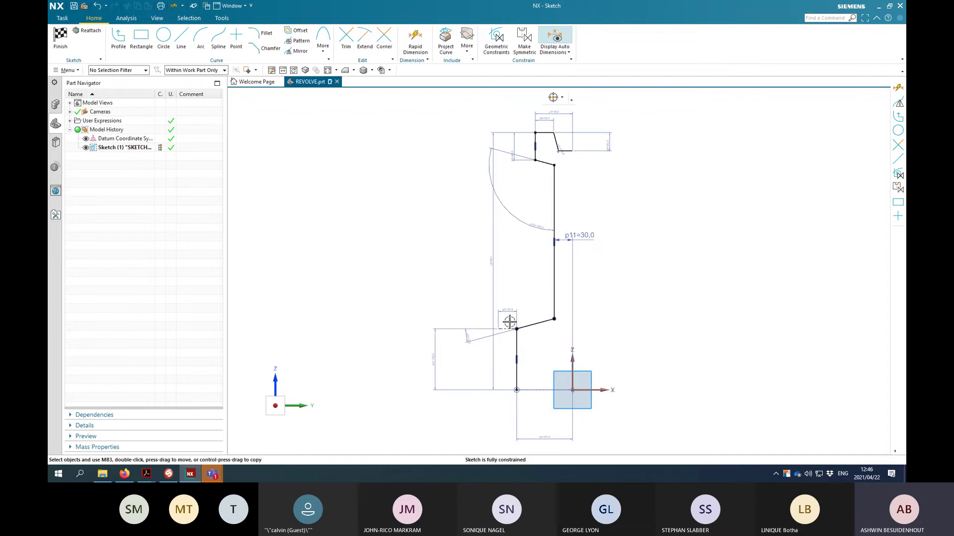
Reposition the hub half-width dimension closer to the sketch and the short reference line's dimension higher above it
{"action": "left_click_drag", "start_coordinate": [541, 436], "coordinate": [541, 406]}
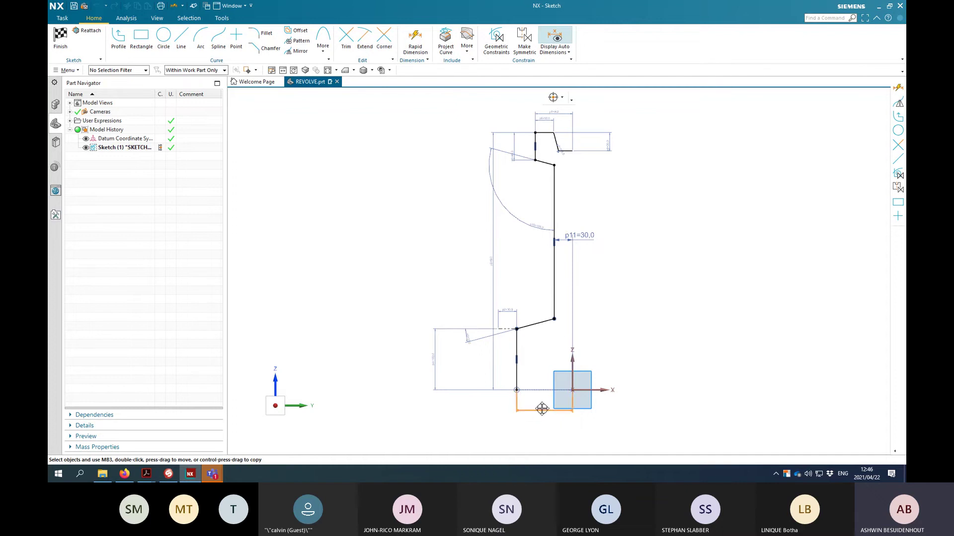
{"action": "left_click", "coordinate": [328, 70]}
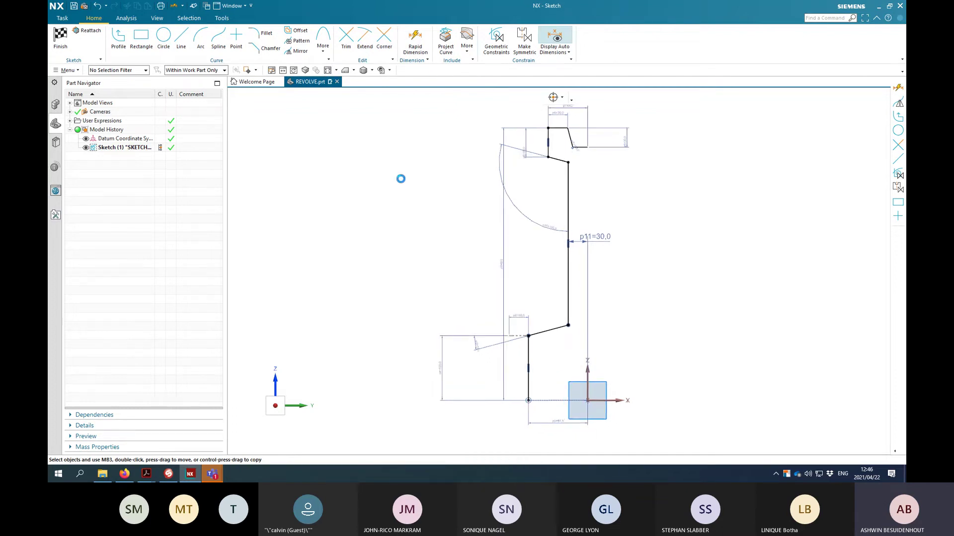
{"action": "scroll", "coordinate": [546, 350], "scroll_direction": "up", "scroll_amount": 4}
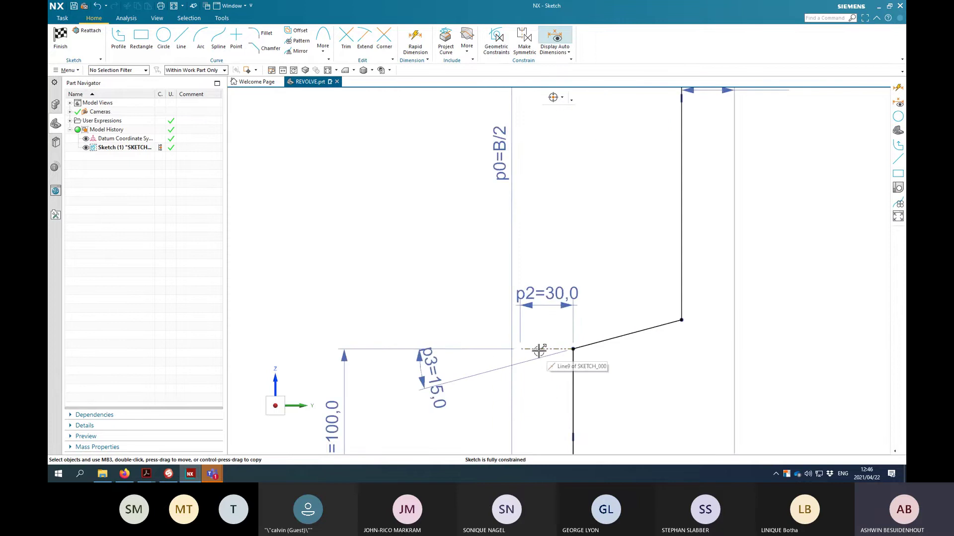
{"action": "left_click_drag", "start_coordinate": [548, 292], "coordinate": [545, 263]}
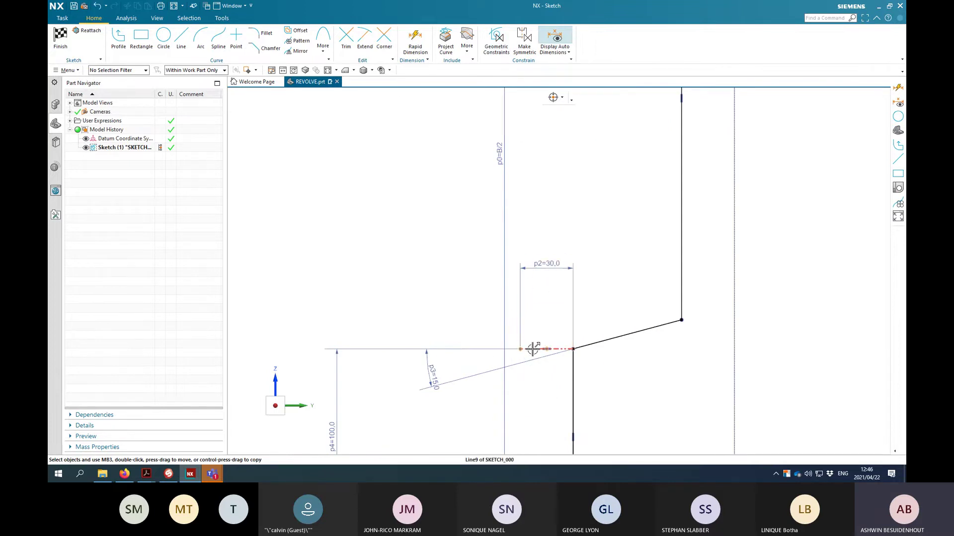
Delete the length dimension of the short reference line at the hub corner and dimension the line again as 30 mm
{"action": "key", "text": "Delete"}
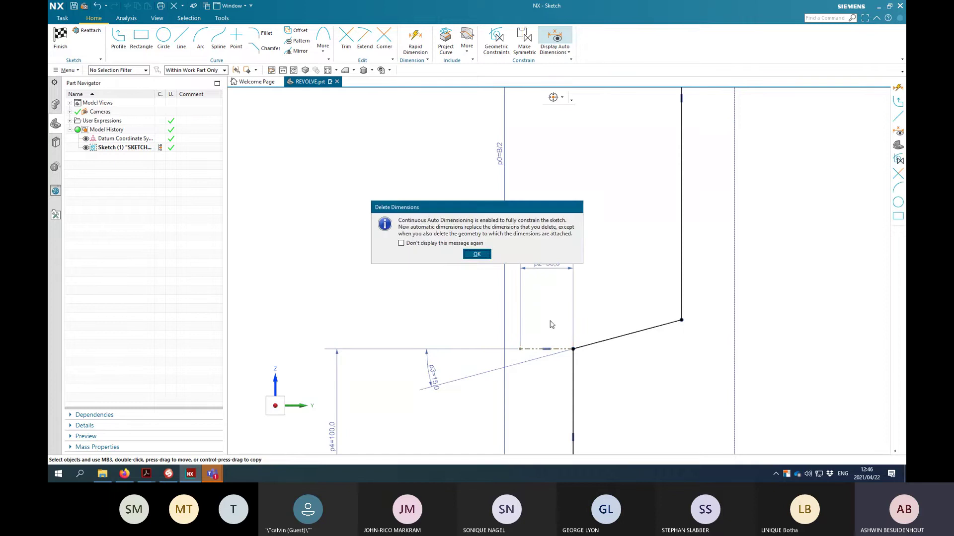
{"action": "left_click", "coordinate": [477, 254]}
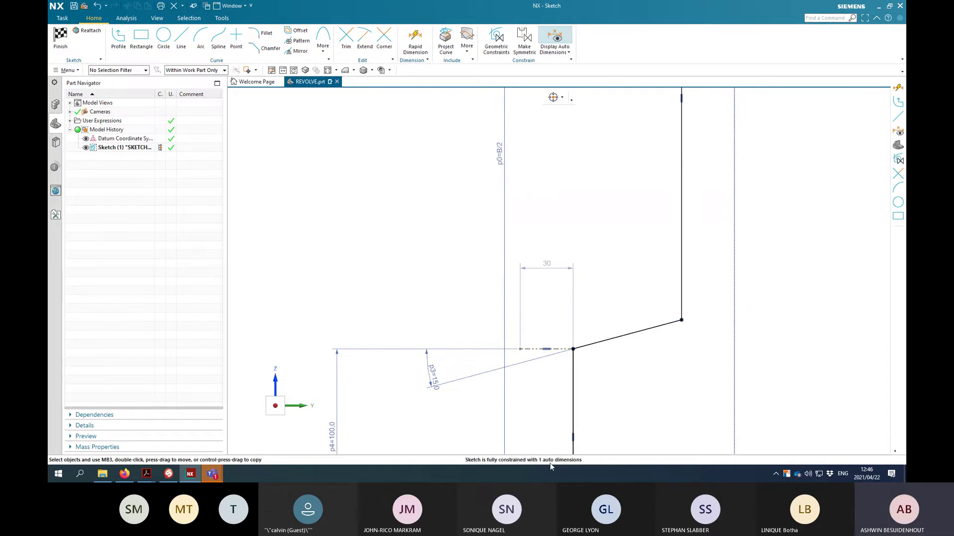
{"action": "left_click", "coordinate": [415, 40]}
{"action": "left_click", "coordinate": [529, 349]}
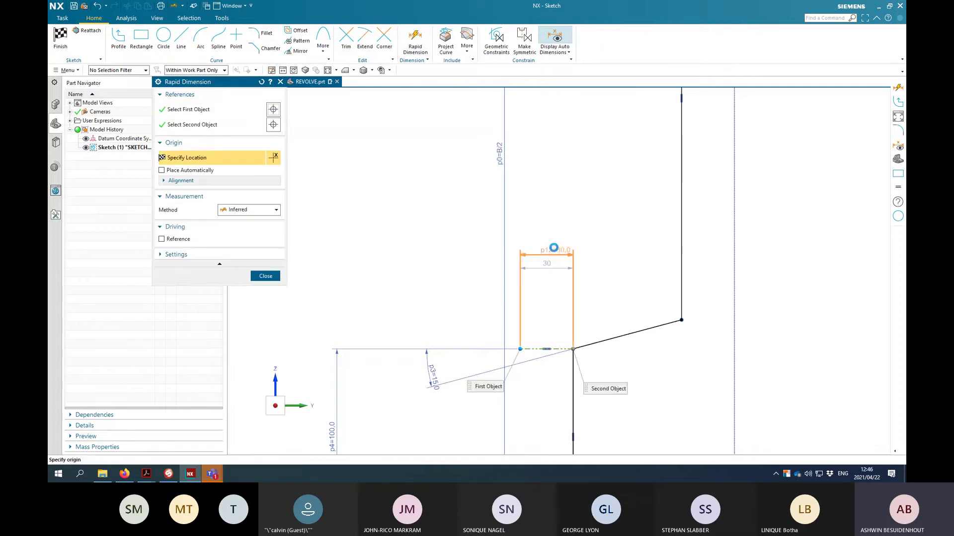
{"action": "left_click", "coordinate": [552, 247]}
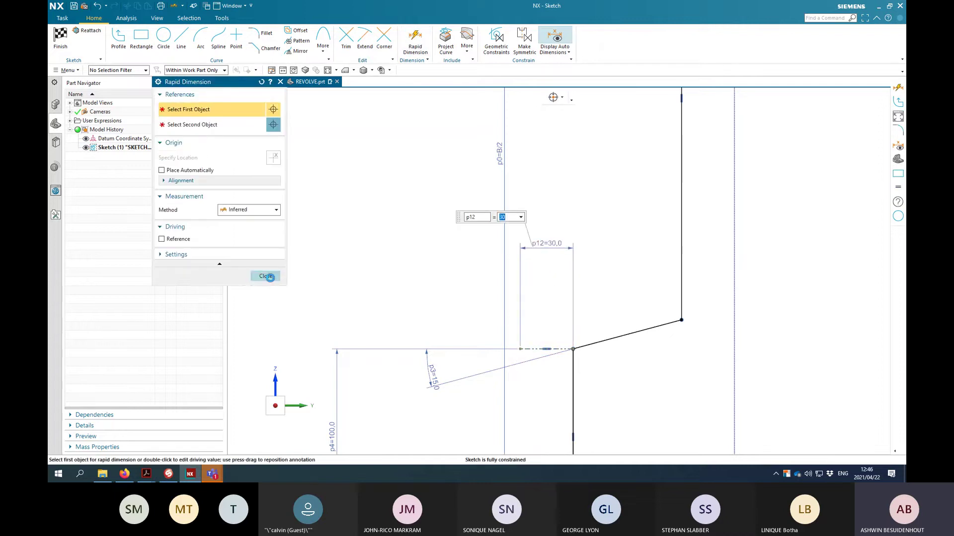
{"action": "left_click", "coordinate": [266, 276]}
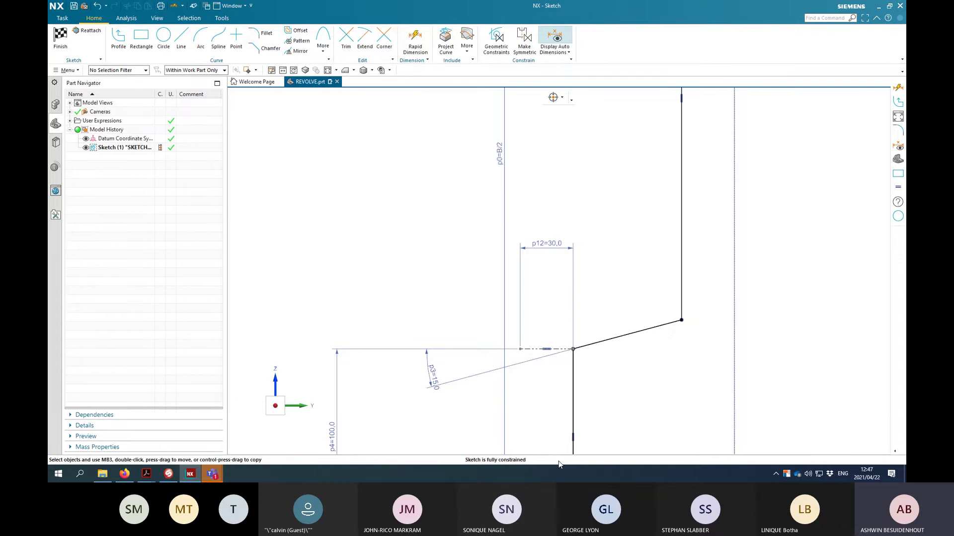
{"action": "scroll", "coordinate": [555, 400], "scroll_direction": "down", "scroll_amount": 8}
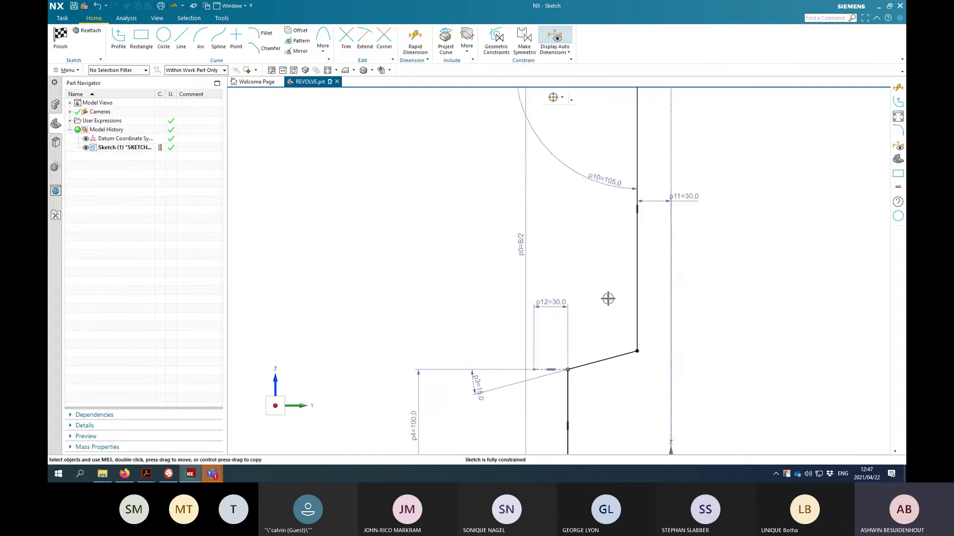
{"action": "middle_click_drag", "start_coordinate": [696, 310], "coordinate": [537, 292], "text": "shift"}
{"action": "scroll", "coordinate": [547, 283], "scroll_direction": "up", "scroll_amount": 3}
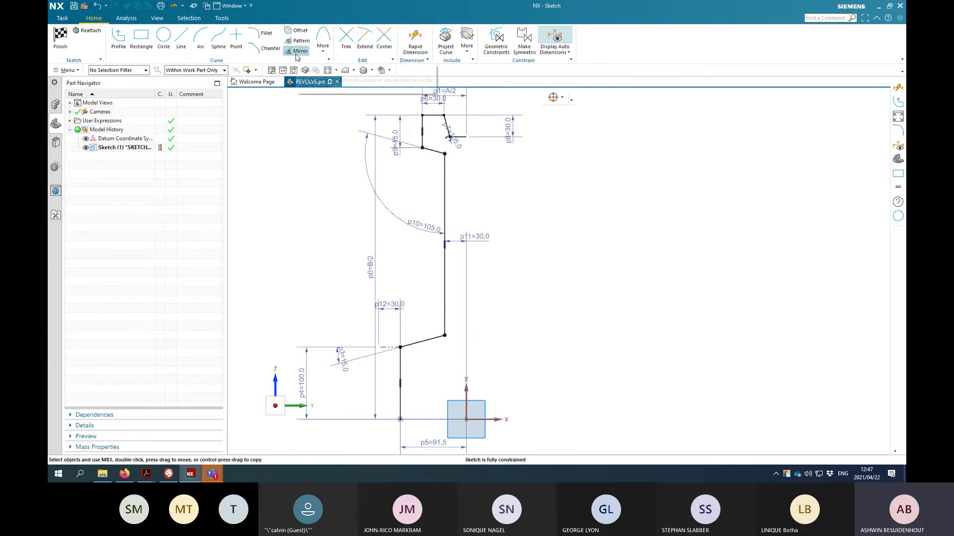
{"action": "left_click", "coordinate": [297, 51]}
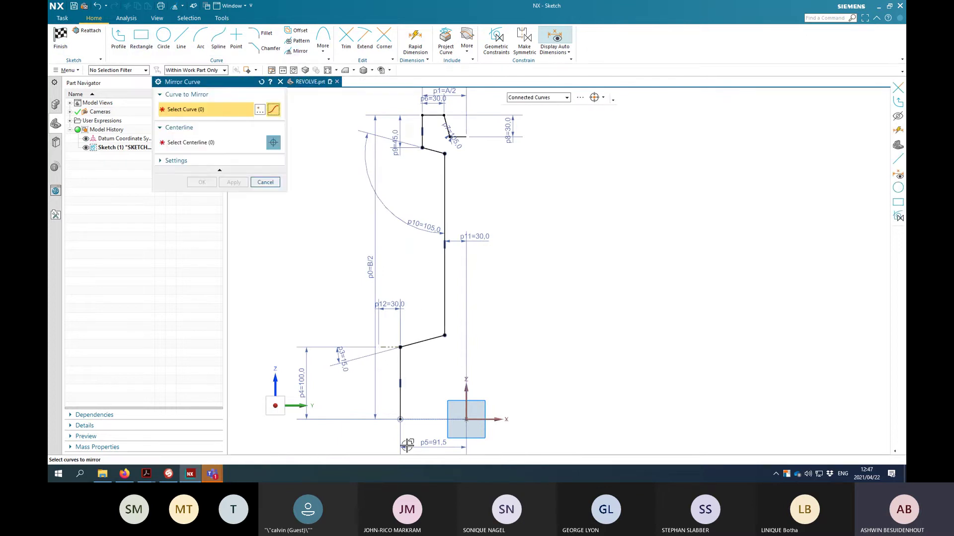
{"action": "left_click", "coordinate": [402, 400]}
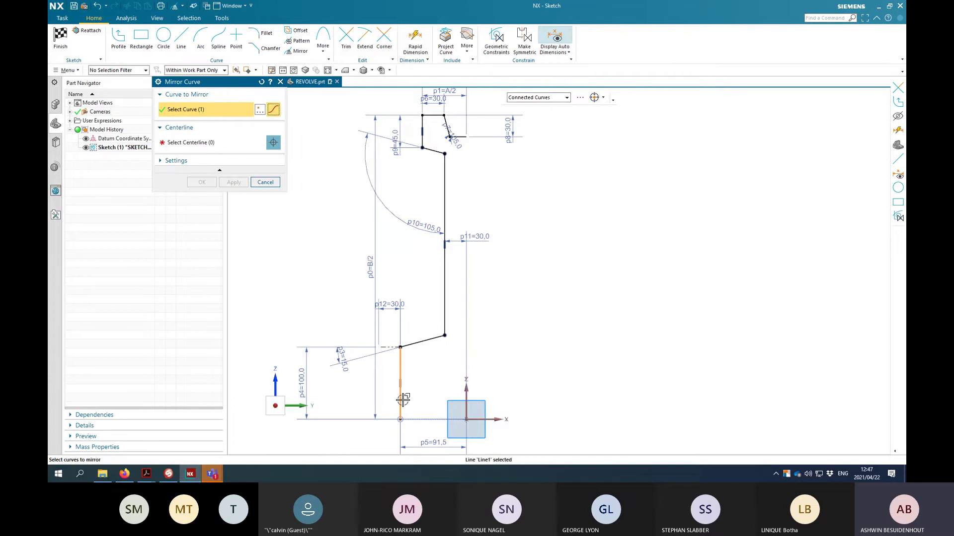
{"action": "left_click", "coordinate": [419, 340]}
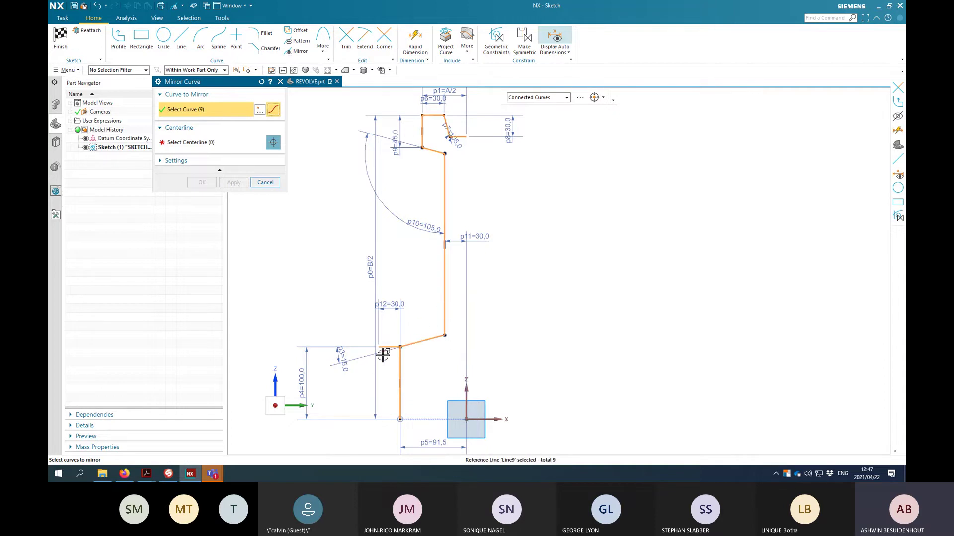
{"action": "left_click", "coordinate": [266, 182]}
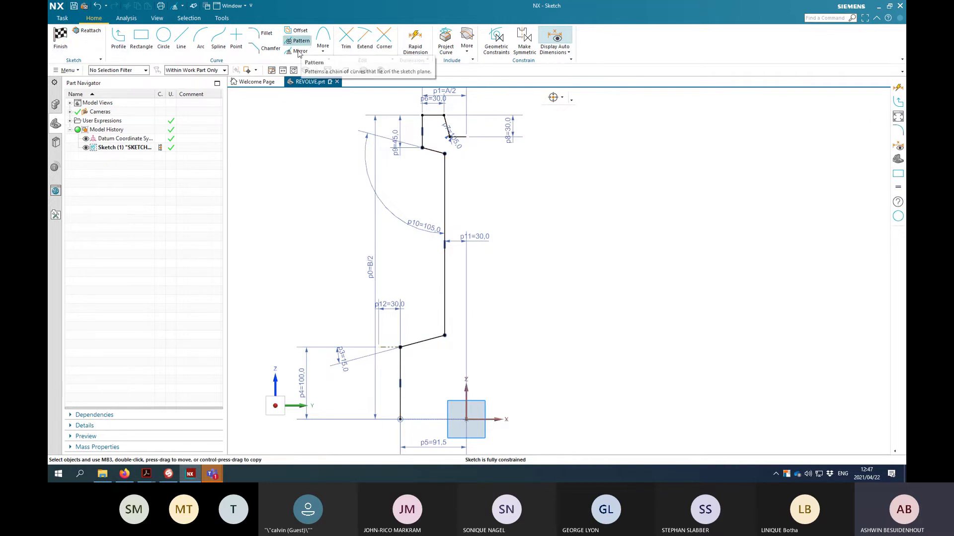
Mirror the eight solid profile lines, picked with the Single Curve rule, about the sketch's vertical axis, leaving out the reference line
{"action": "left_click", "coordinate": [299, 49]}
{"action": "left_click", "coordinate": [568, 98]}
{"action": "left_click", "coordinate": [532, 107]}
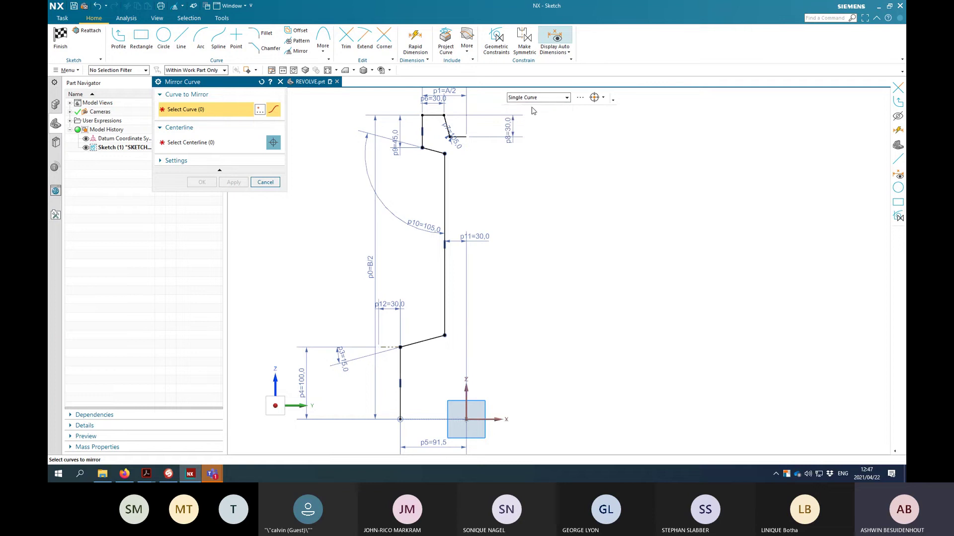
{"action": "left_click", "coordinate": [458, 137]}
{"action": "left_click", "coordinate": [448, 125]}
{"action": "left_click", "coordinate": [432, 116]}
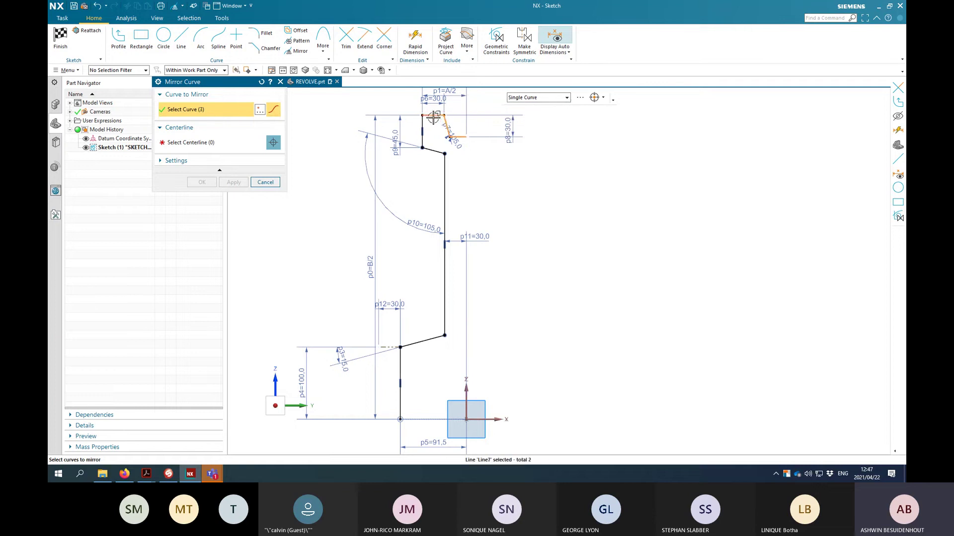
{"action": "left_click", "coordinate": [422, 130]}
{"action": "left_click", "coordinate": [434, 151]}
{"action": "left_click", "coordinate": [445, 198]}
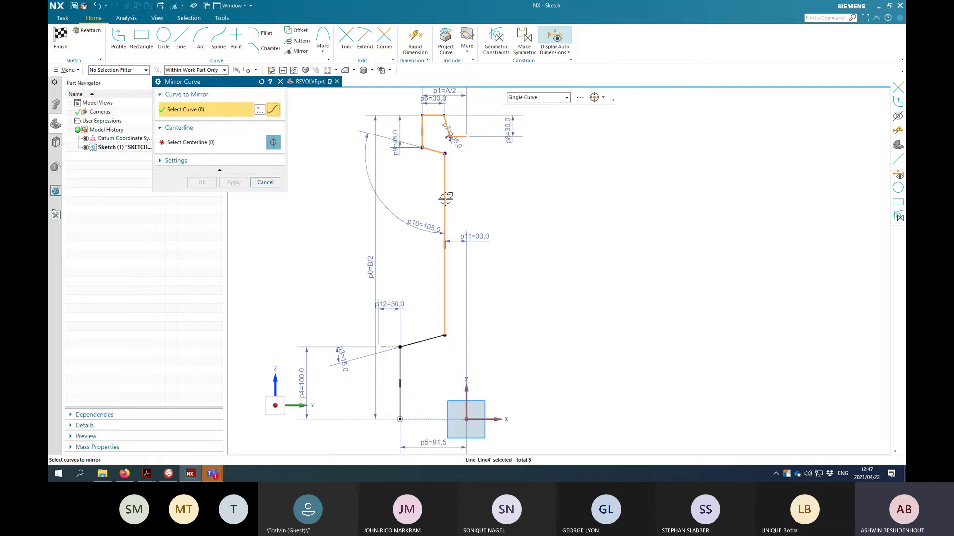
{"action": "left_click", "coordinate": [402, 370]}
{"action": "left_click", "coordinate": [183, 144]}
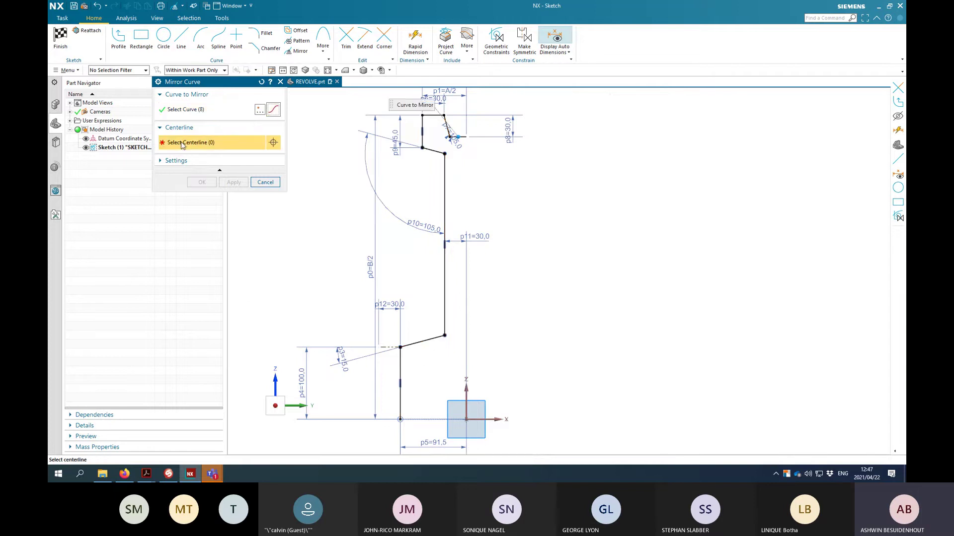
{"action": "left_click", "coordinate": [465, 398]}
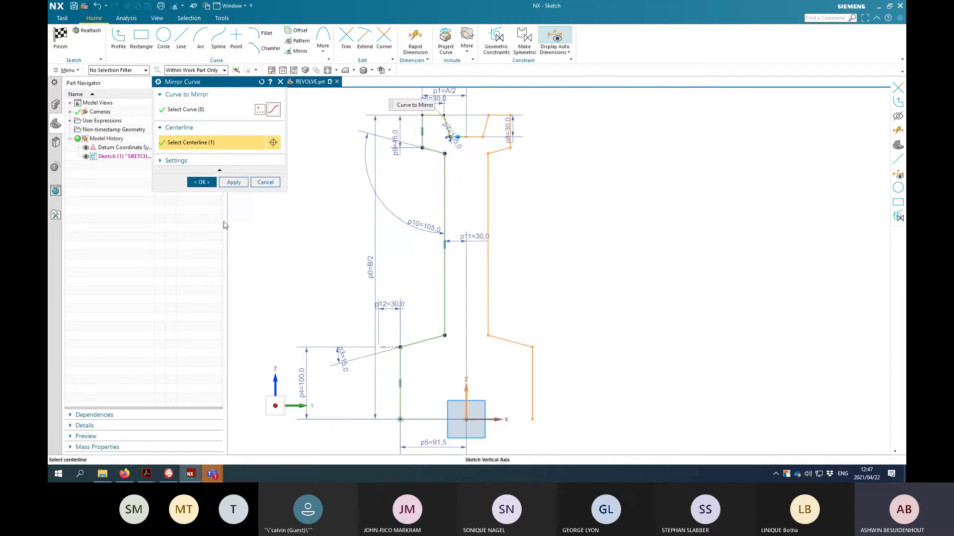
{"action": "left_click", "coordinate": [201, 182]}
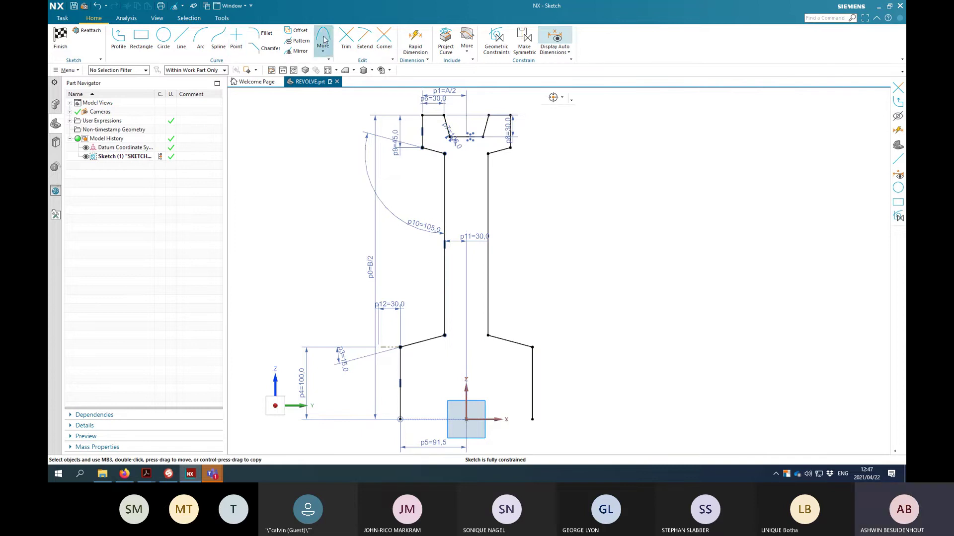
Draw a horizontal line from the sketch origin to the lower end of the original hub side's vertical line
{"action": "left_click", "coordinate": [180, 38]}
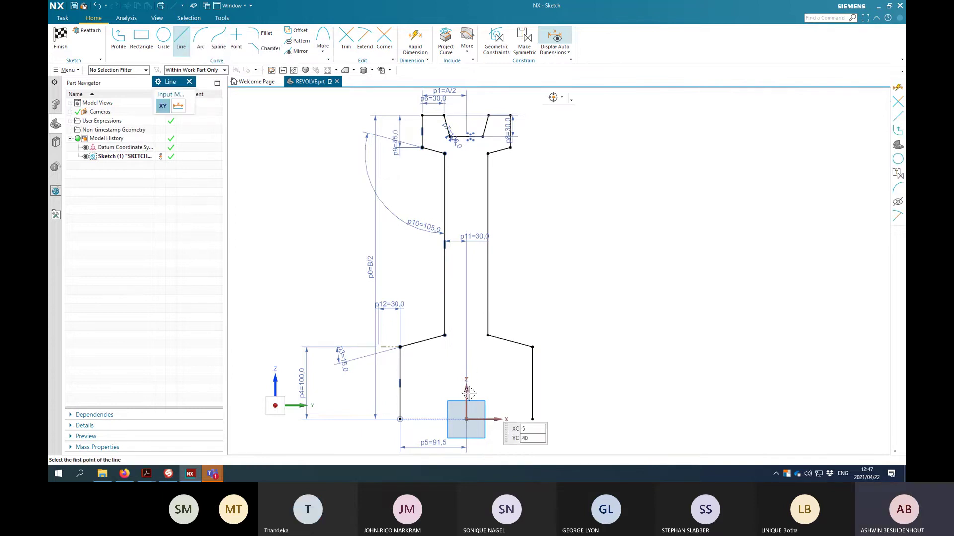
{"action": "left_click", "coordinate": [461, 420]}
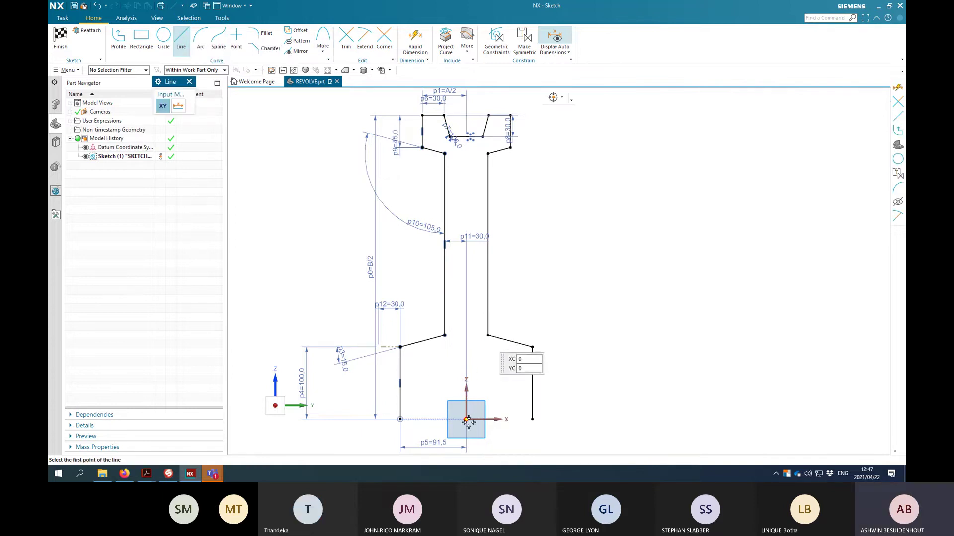
{"action": "left_click", "coordinate": [400, 419]}
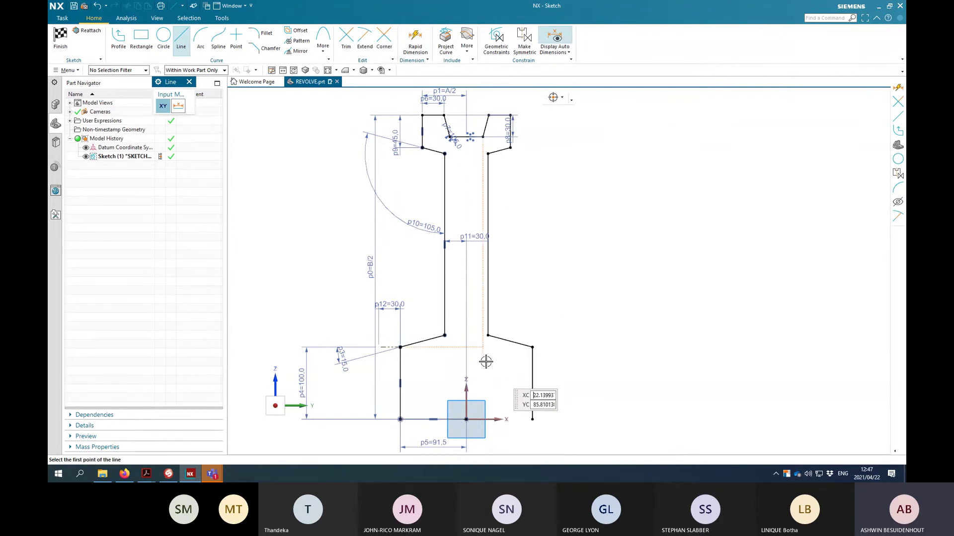
{"action": "key", "text": "Escape"}
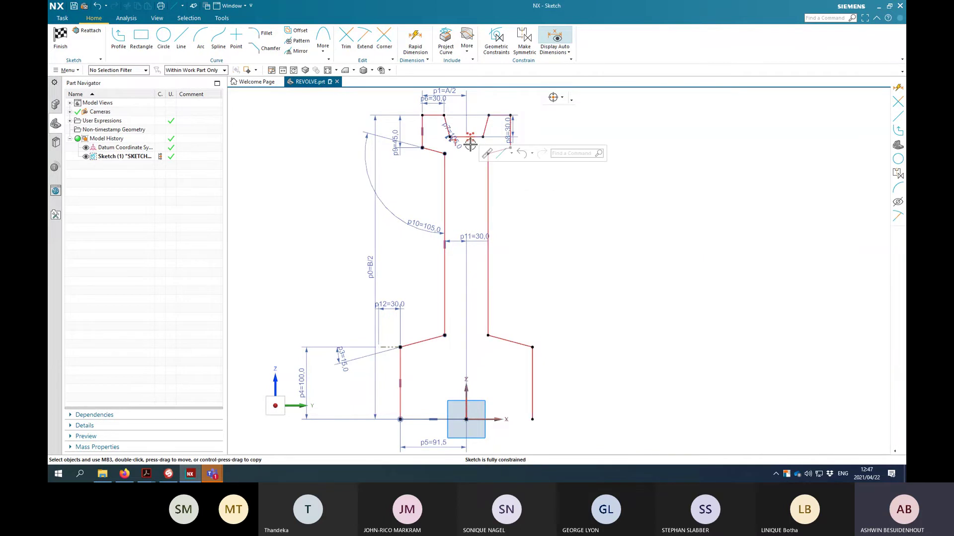
Open the mirror constraint at the groove floor for editing and close it again
{"action": "right_click", "coordinate": [471, 146]}
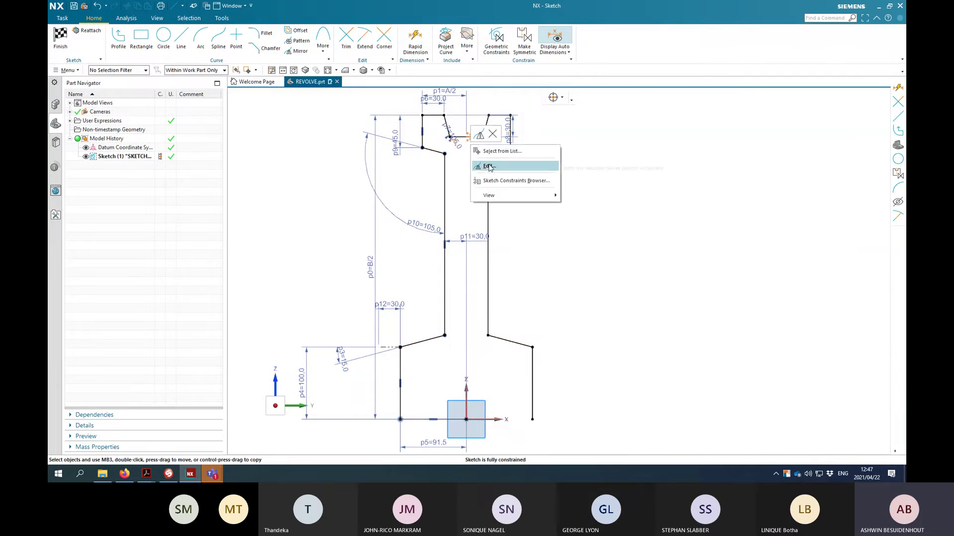
{"action": "left_click", "coordinate": [462, 170]}
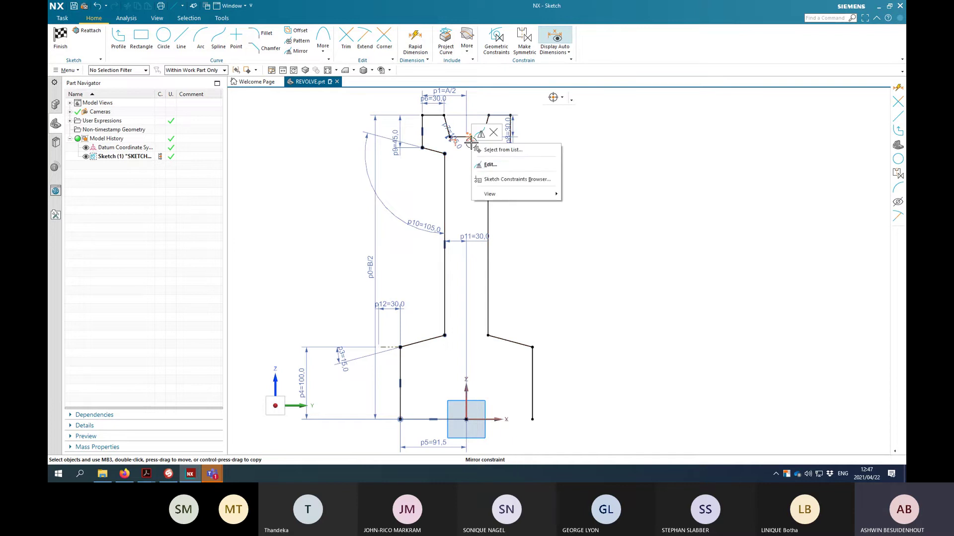
{"action": "left_click", "coordinate": [489, 164]}
{"action": "middle_click", "coordinate": [473, 154]}
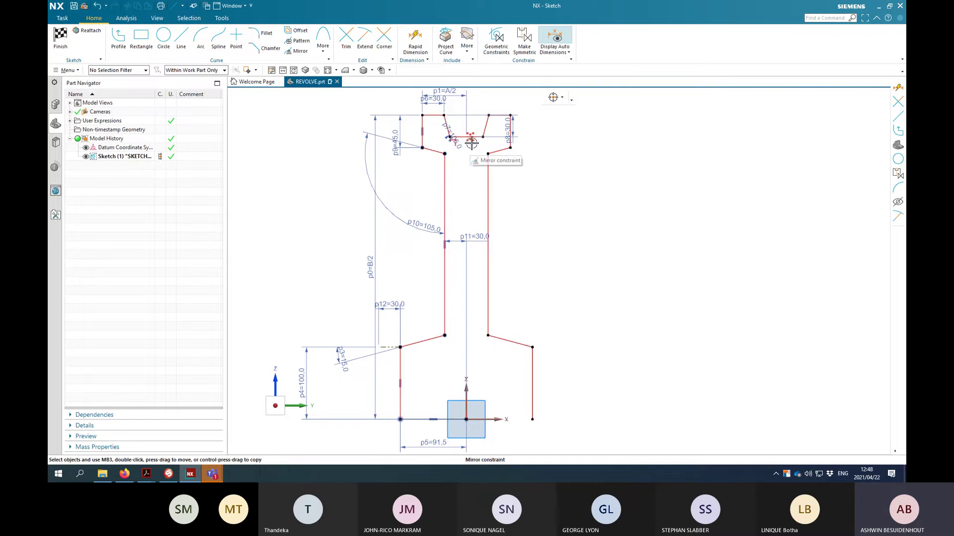
Edit the mirror constraint to also include the horizontal line between the sketch origin and the original hub side
{"action": "right_click", "coordinate": [471, 143]}
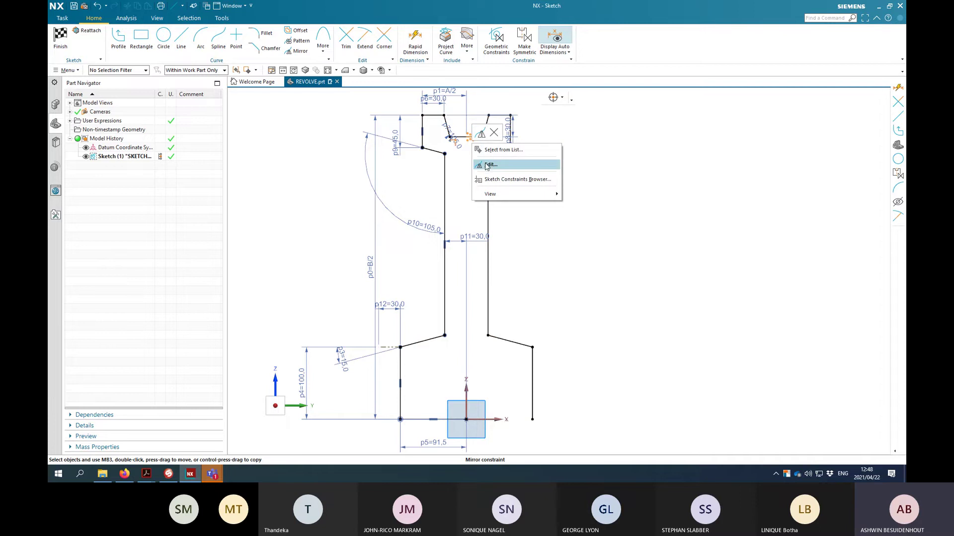
{"action": "left_click", "coordinate": [487, 165]}
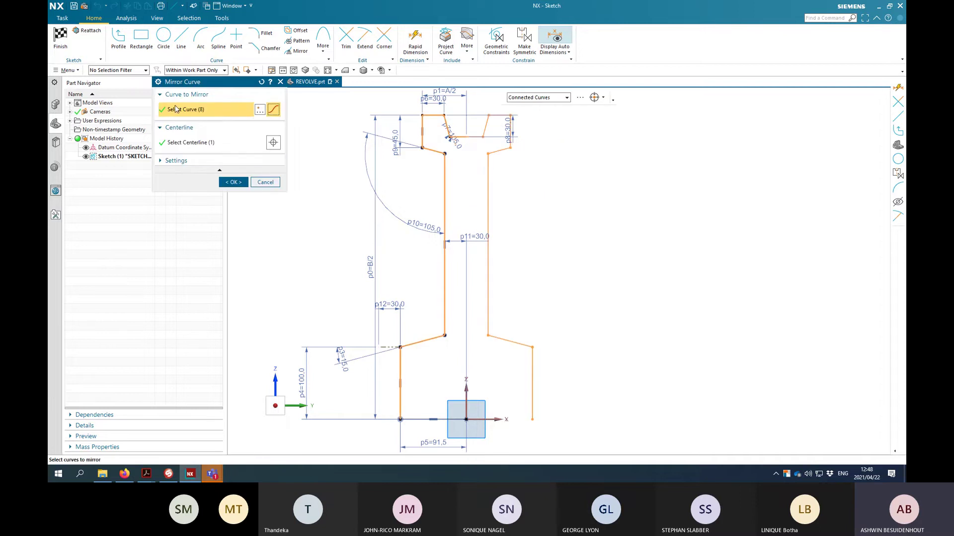
{"action": "left_click", "coordinate": [415, 419]}
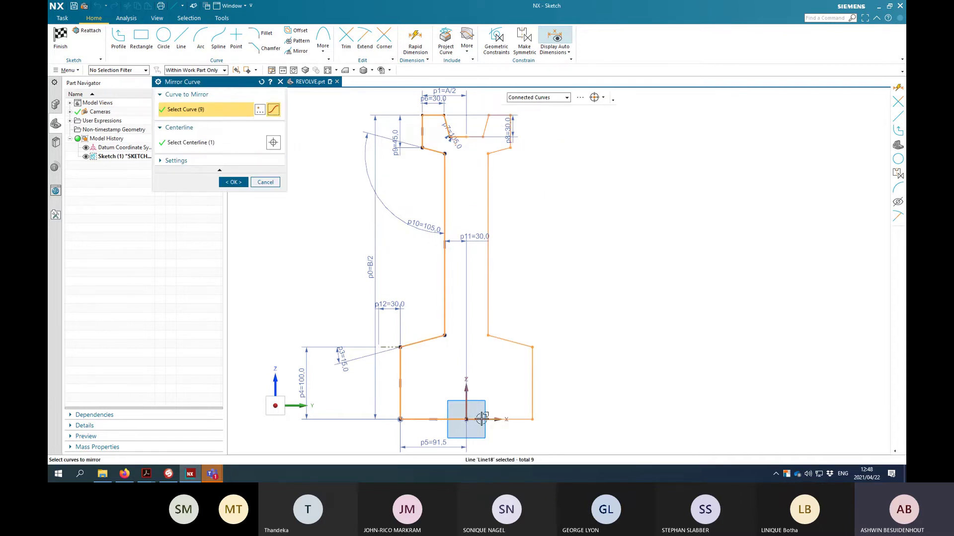
{"action": "left_click", "coordinate": [233, 183]}
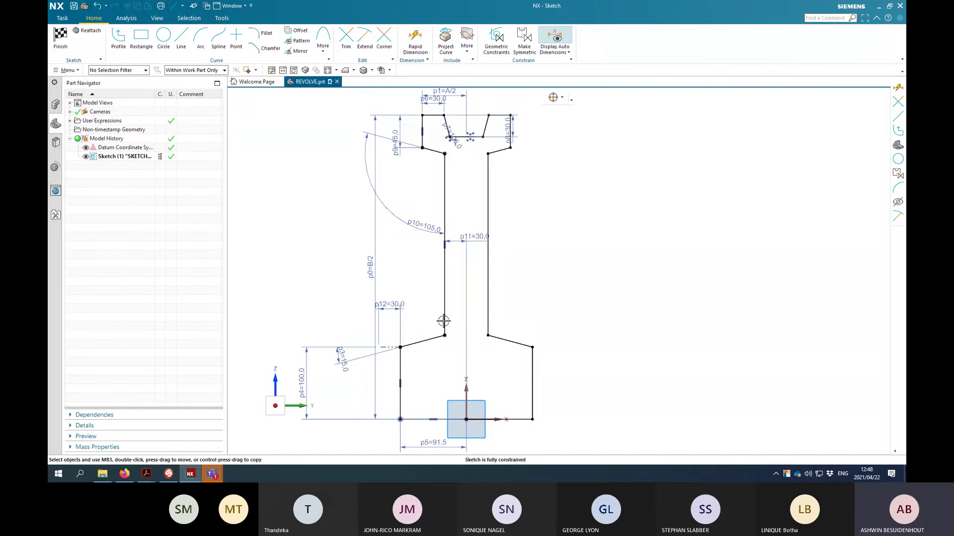
Finish the sketch of the closed wheel profile
{"action": "scroll", "coordinate": [554, 311], "scroll_direction": "down", "scroll_amount": 2}
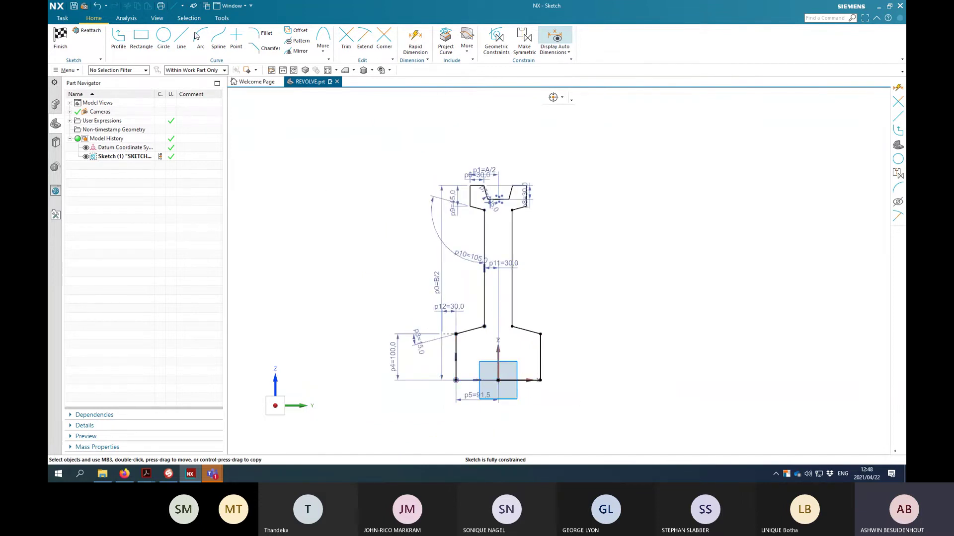
{"action": "left_click", "coordinate": [62, 38]}
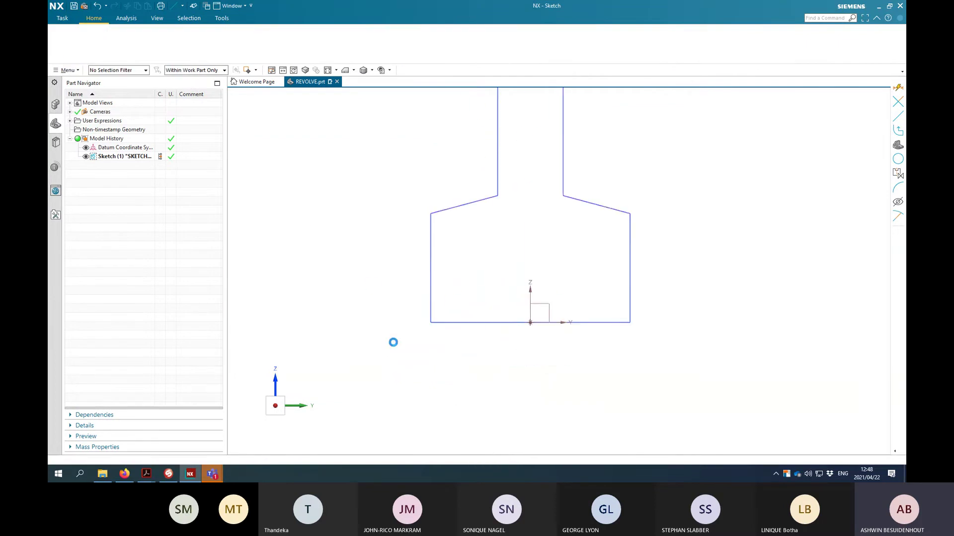
{"action": "scroll", "coordinate": [537, 283], "scroll_direction": "up", "scroll_amount": 4}
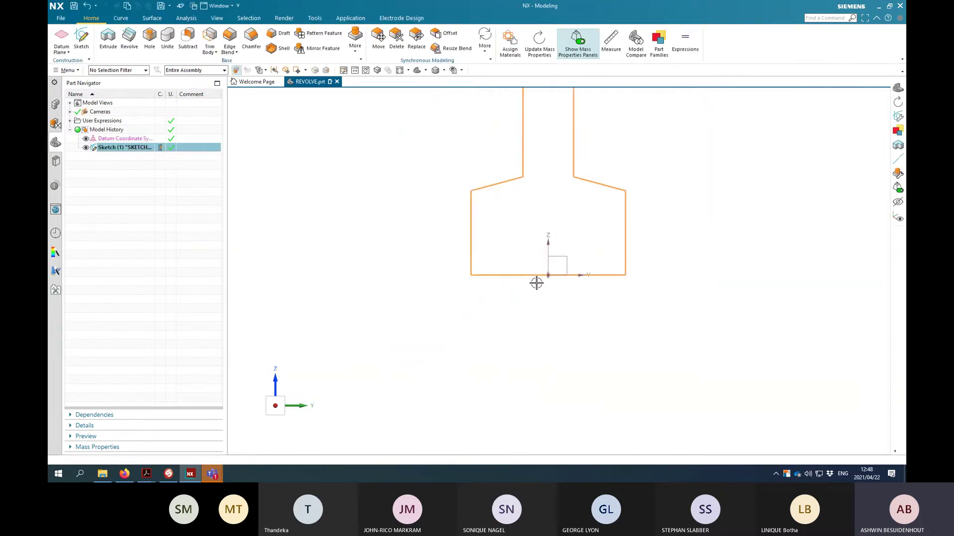
{"action": "scroll", "coordinate": [454, 204], "scroll_direction": "down", "scroll_amount": 3}
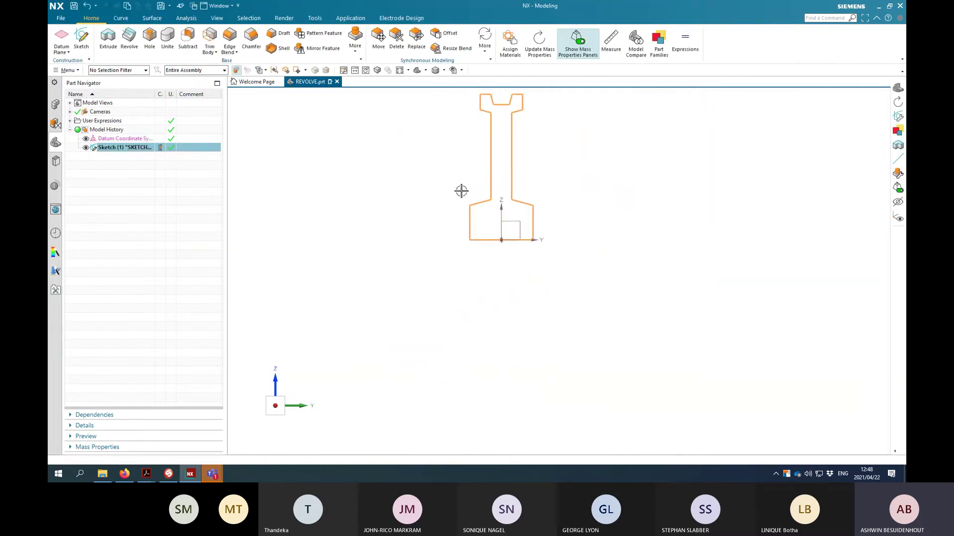
{"action": "left_click", "coordinate": [416, 70]}
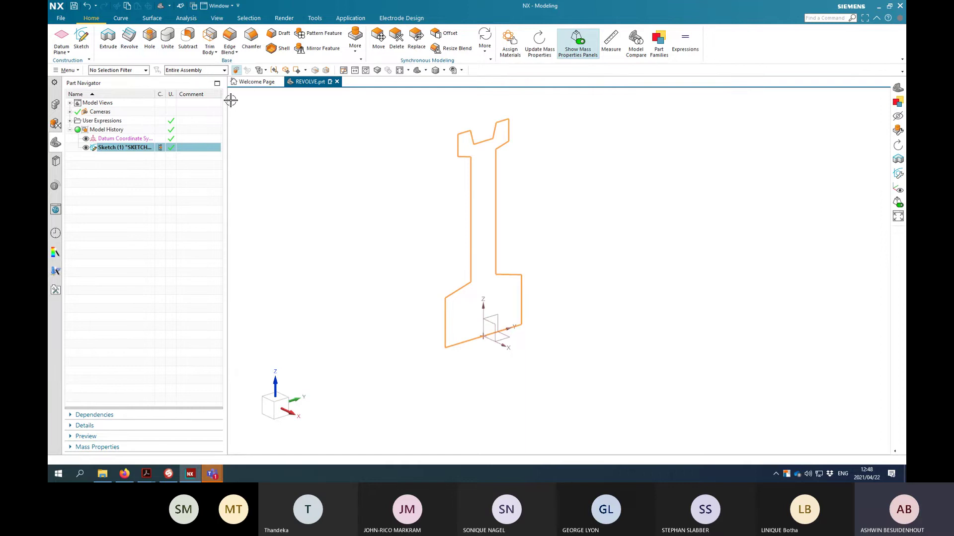
{"action": "left_click", "coordinate": [129, 40]}
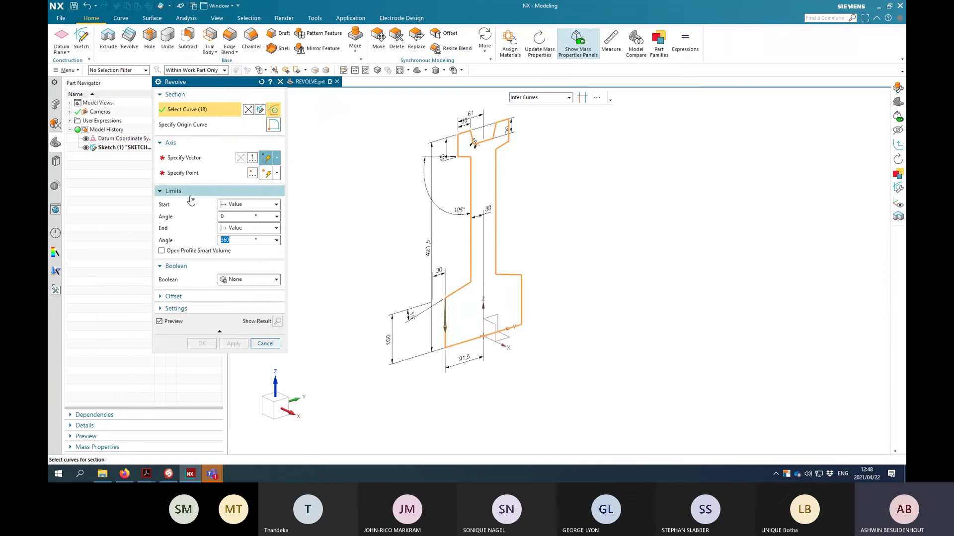
{"action": "left_click", "coordinate": [180, 158]}
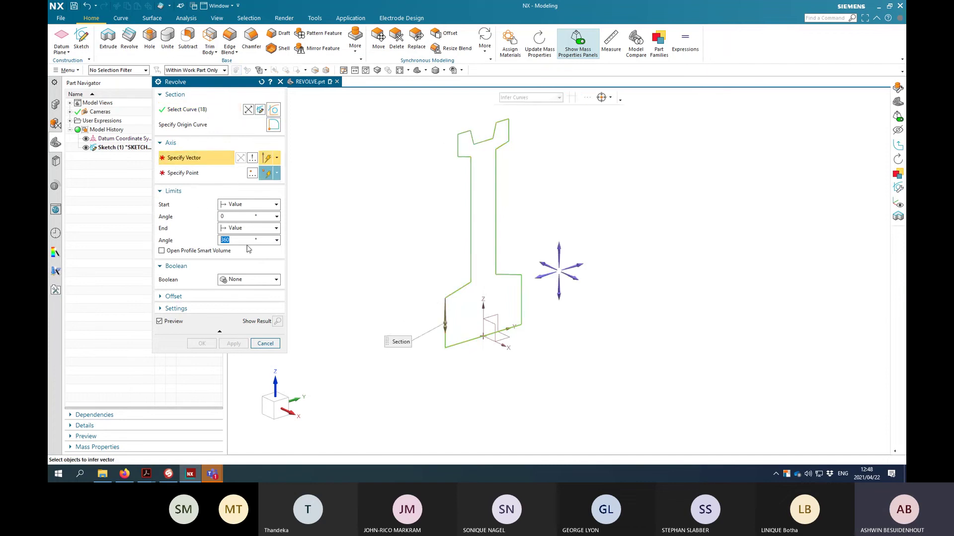
{"action": "scroll", "coordinate": [494, 336], "scroll_direction": "up", "scroll_amount": 3}
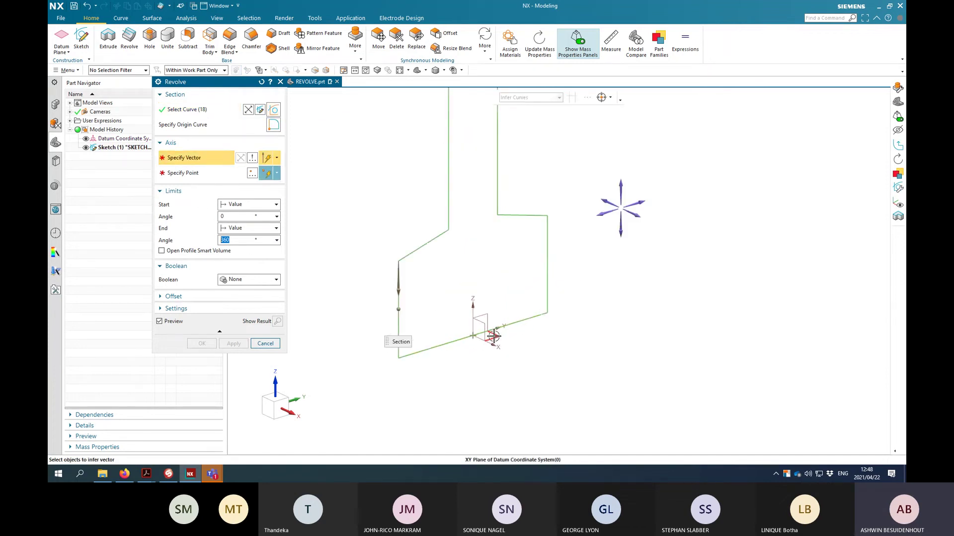
{"action": "left_click", "coordinate": [519, 322]}
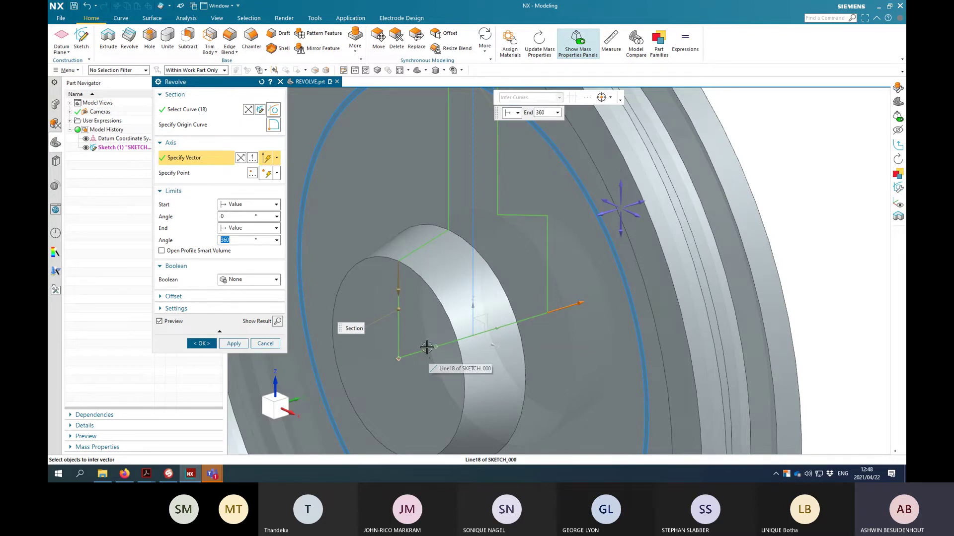
{"action": "left_click", "coordinate": [262, 82]}
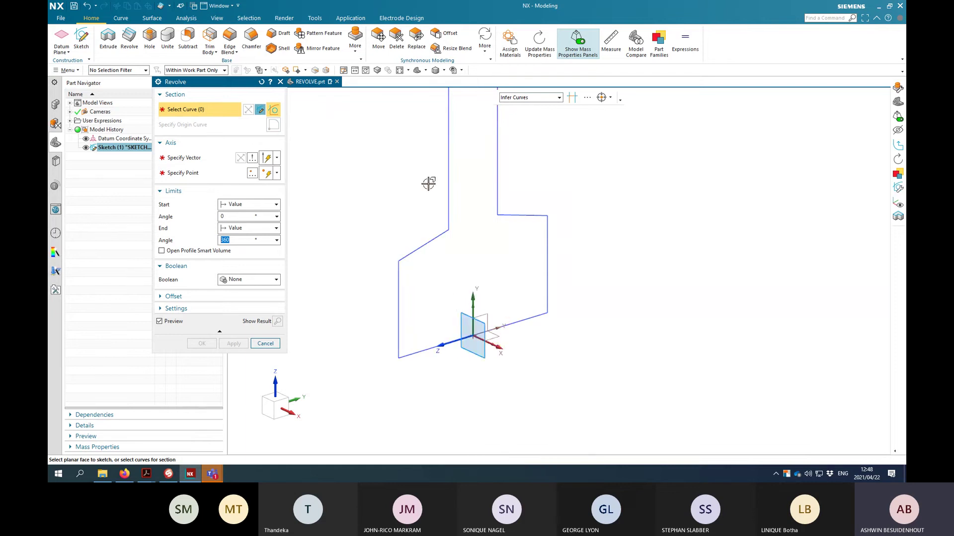
Revolve the closed wheel profile from 0° to 360° about the Y axis of the datum coordinate system, with Boolean set to None
{"action": "left_click", "coordinate": [448, 182]}
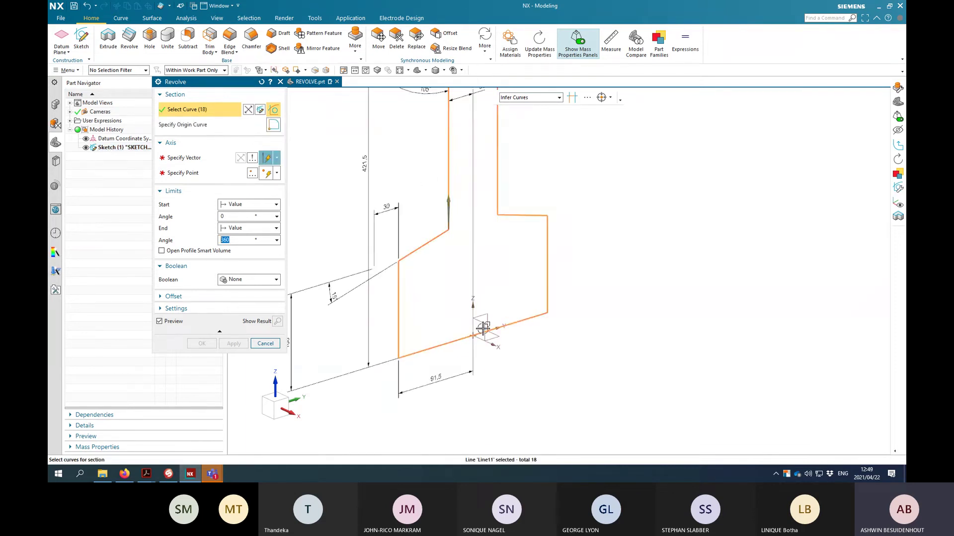
{"action": "left_click", "coordinate": [179, 160]}
{"action": "scroll", "coordinate": [497, 329], "scroll_direction": "down", "scroll_amount": 3}
{"action": "scroll", "coordinate": [469, 337], "scroll_direction": "up", "scroll_amount": 2}
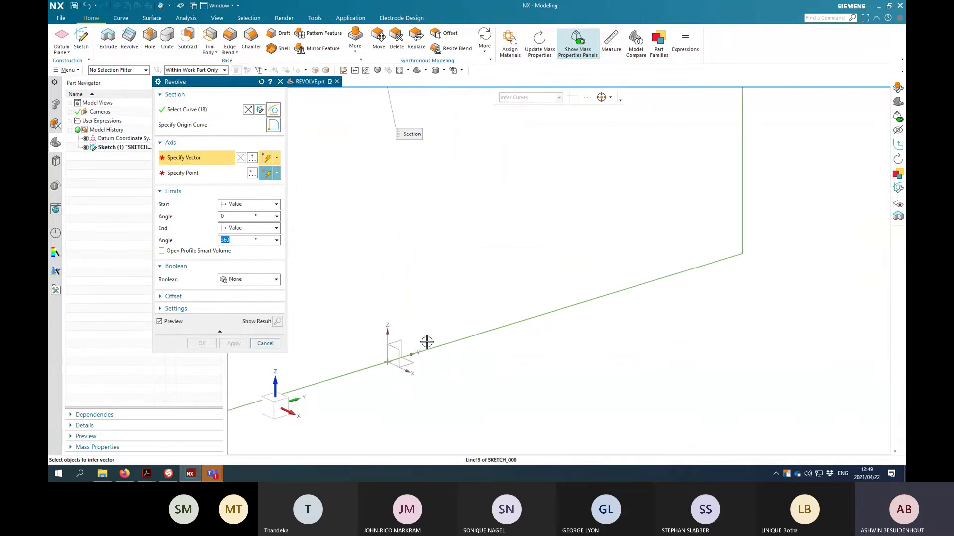
{"action": "middle_click_drag", "start_coordinate": [435, 330], "coordinate": [591, 330], "text": "shift"}
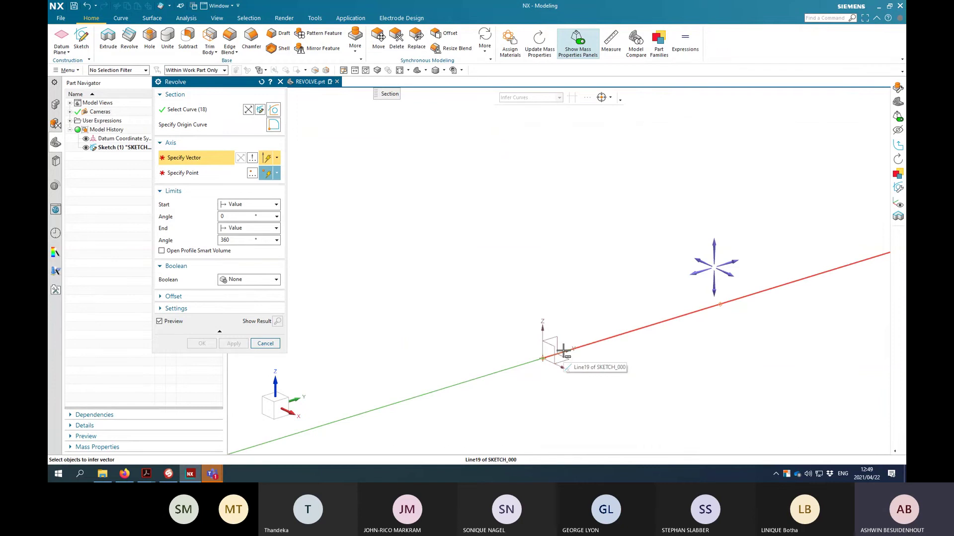
{"action": "left_click", "coordinate": [564, 352]}
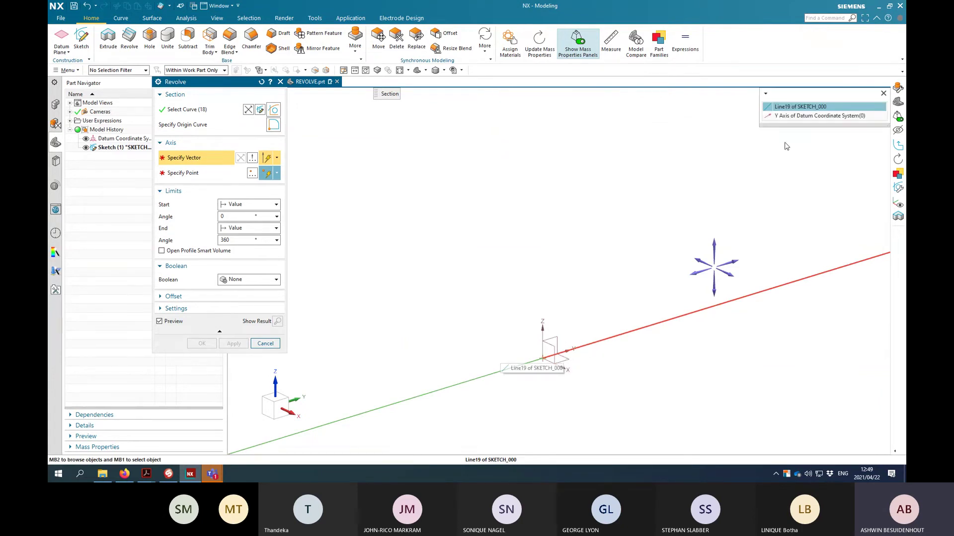
{"action": "left_click", "coordinate": [798, 116]}
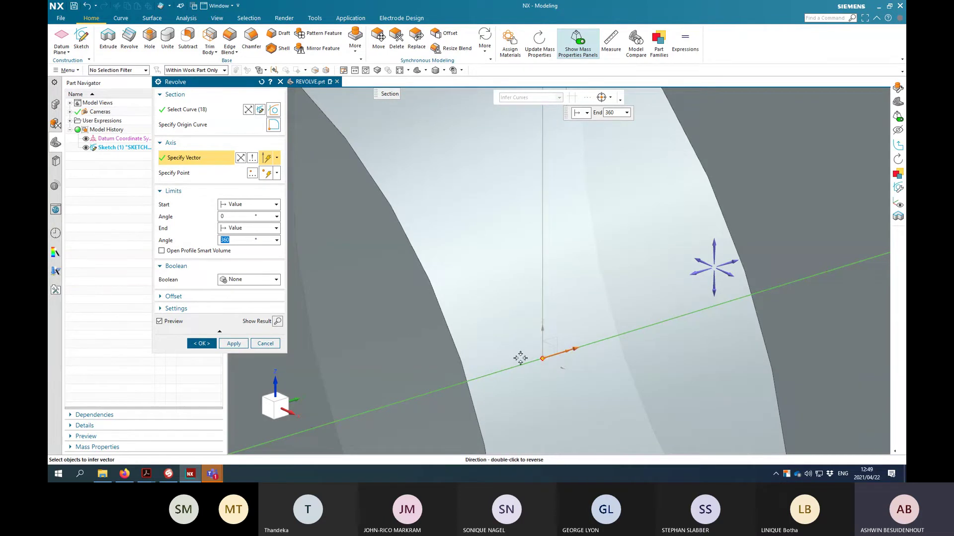
{"action": "scroll", "coordinate": [550, 371], "scroll_direction": "down", "scroll_amount": 5}
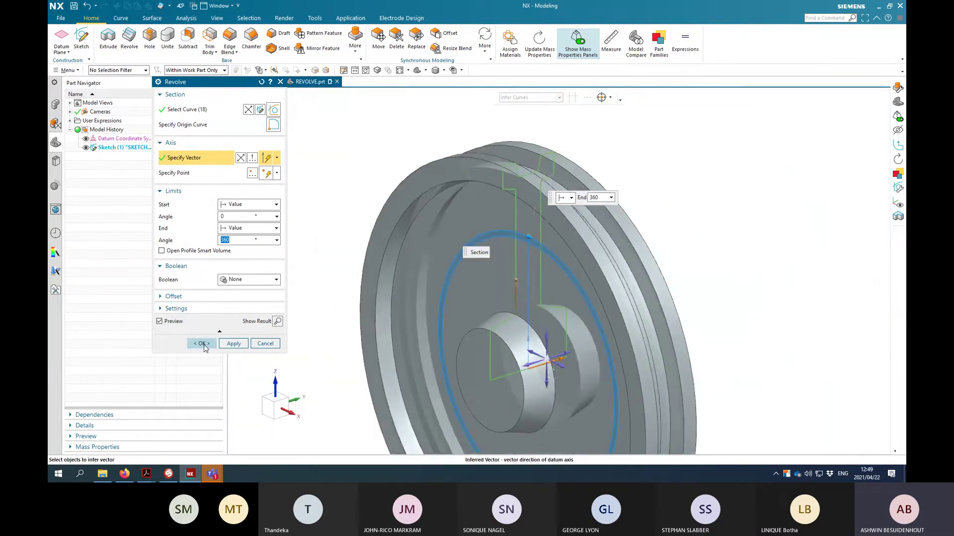
{"action": "left_click", "coordinate": [202, 343]}
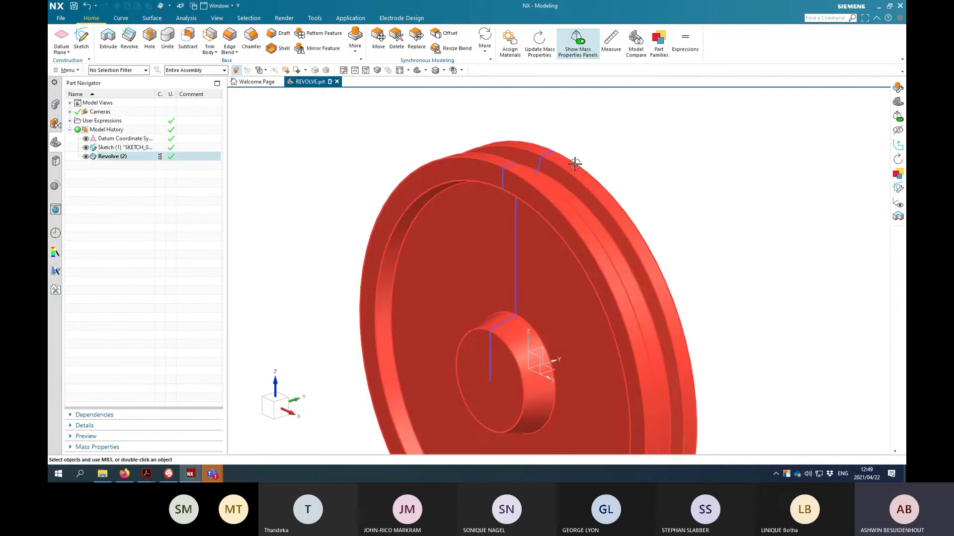
Update the mass properties of the revolved wheel body
{"action": "middle_click_drag", "start_coordinate": [551, 201], "coordinate": [549, 179]}
{"action": "left_click", "coordinate": [549, 39]}
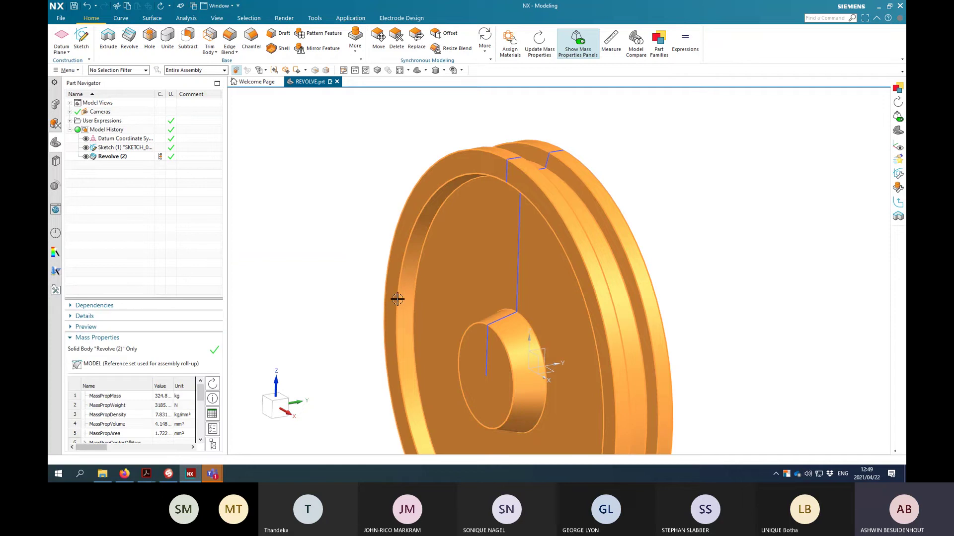
{"action": "left_click", "coordinate": [517, 39]}
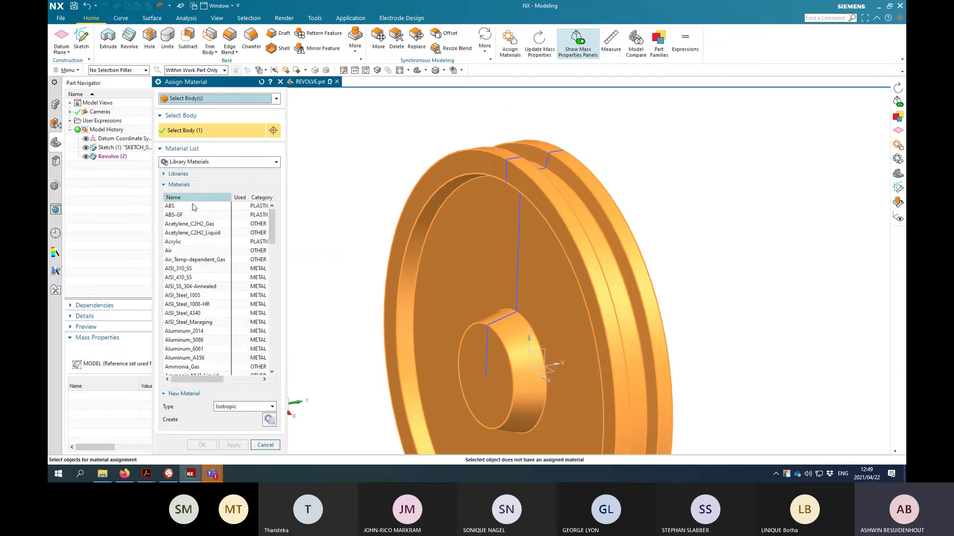
{"action": "scroll", "coordinate": [195, 269], "scroll_direction": "down", "scroll_amount": 1}
{"action": "scroll", "coordinate": [194, 269], "scroll_direction": "down", "scroll_amount": 10}
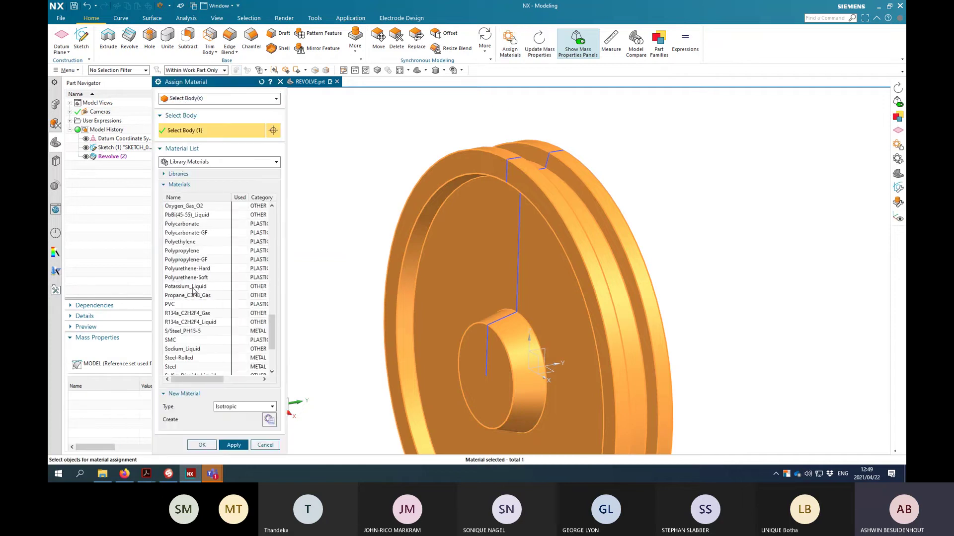
{"action": "key", "text": "Escape"}
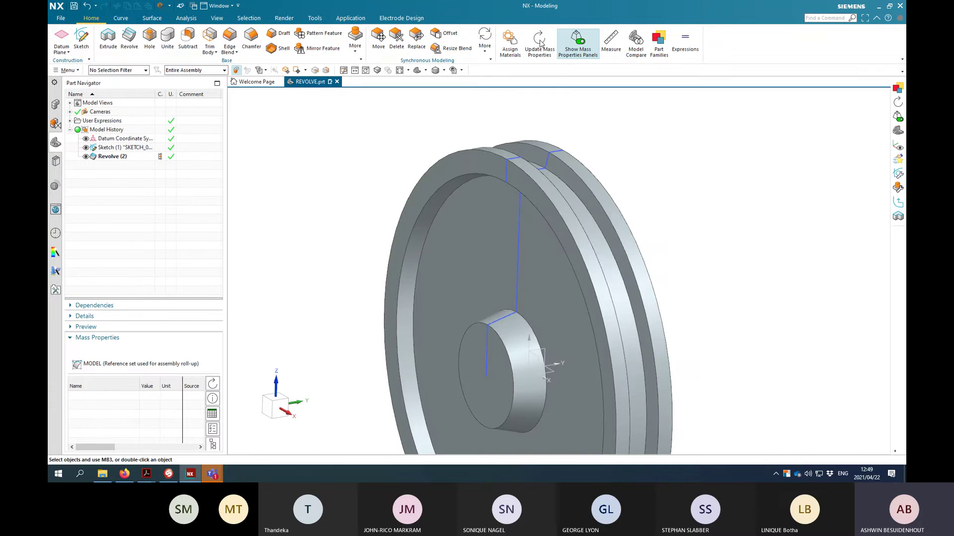
Check the mass of the revolved wheel body in its mass properties and deselect the body
{"action": "left_click", "coordinate": [477, 248]}
{"action": "left_click", "coordinate": [162, 397]}
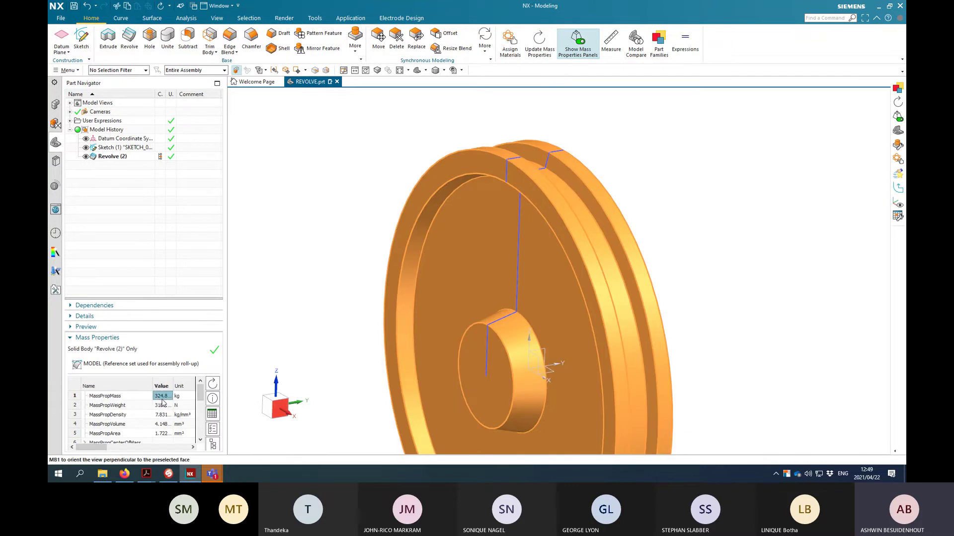
{"action": "left_click", "coordinate": [690, 143]}
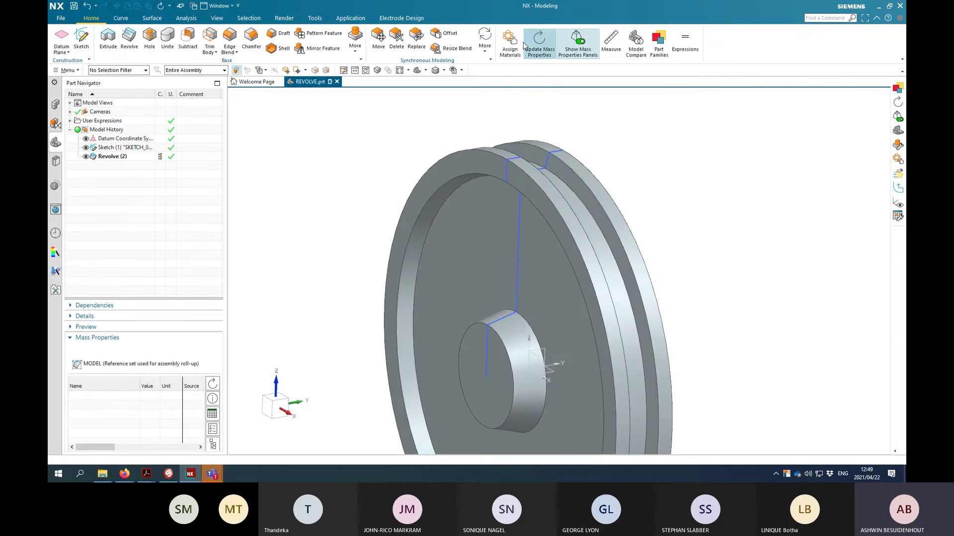
Assign the library material PVC to the revolved wheel body
{"action": "left_click", "coordinate": [509, 42]}
{"action": "scroll", "coordinate": [194, 298], "scroll_direction": "down", "scroll_amount": 10}
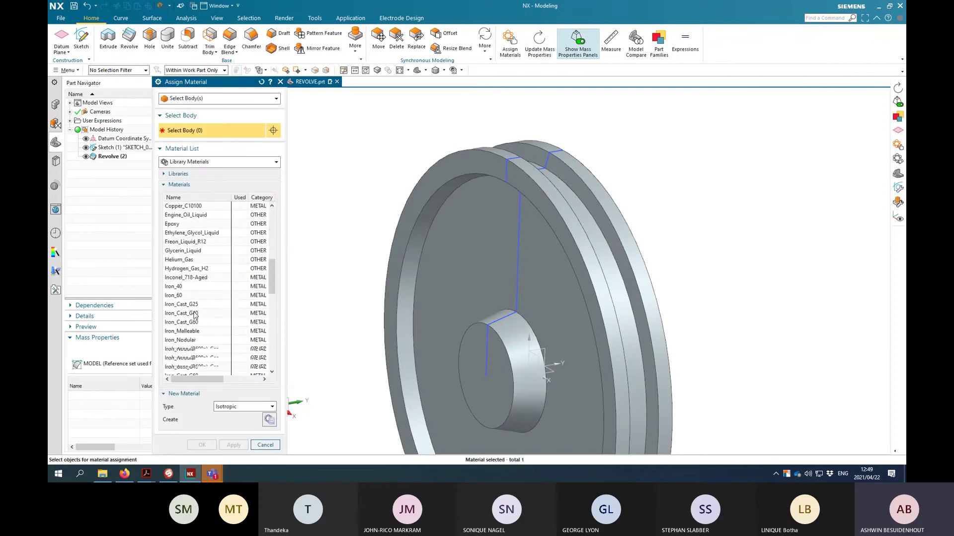
{"action": "scroll", "coordinate": [189, 337], "scroll_direction": "down", "scroll_amount": 3}
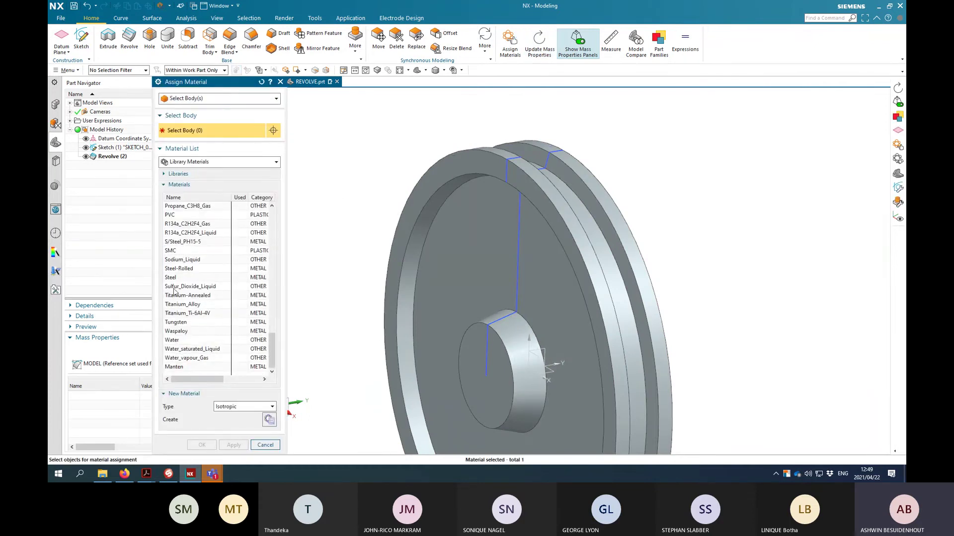
{"action": "scroll", "coordinate": [178, 262], "scroll_direction": "up", "scroll_amount": 2}
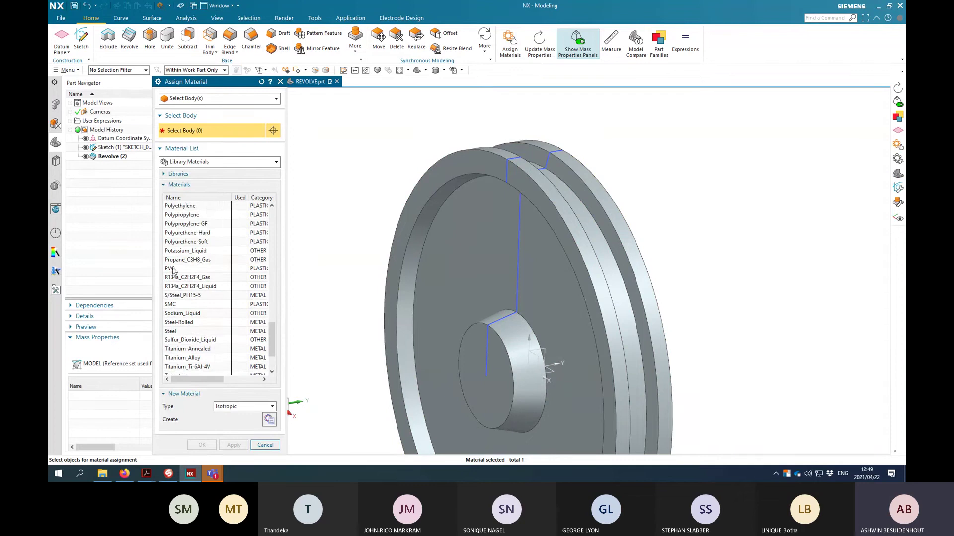
{"action": "left_click", "coordinate": [173, 269]}
{"action": "left_click", "coordinate": [512, 261]}
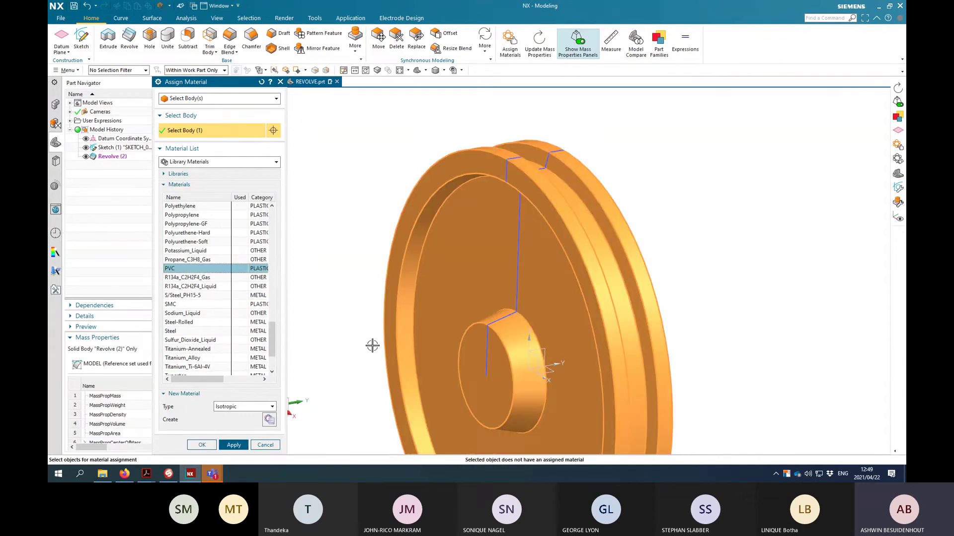
{"action": "left_click", "coordinate": [236, 444]}
{"action": "left_click", "coordinate": [264, 444]}
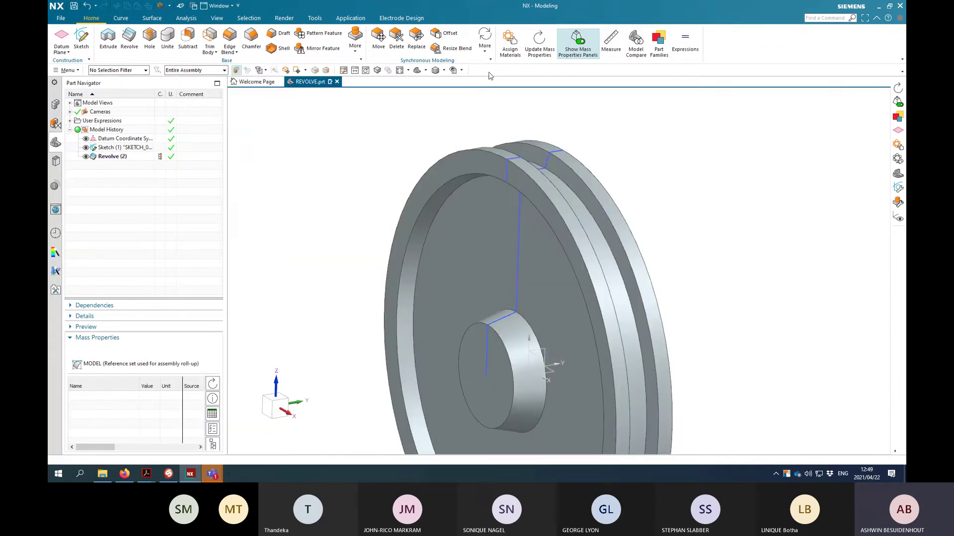
Check the wheel's mass with the newly assigned material and clear the selection
{"action": "left_click", "coordinate": [162, 396]}
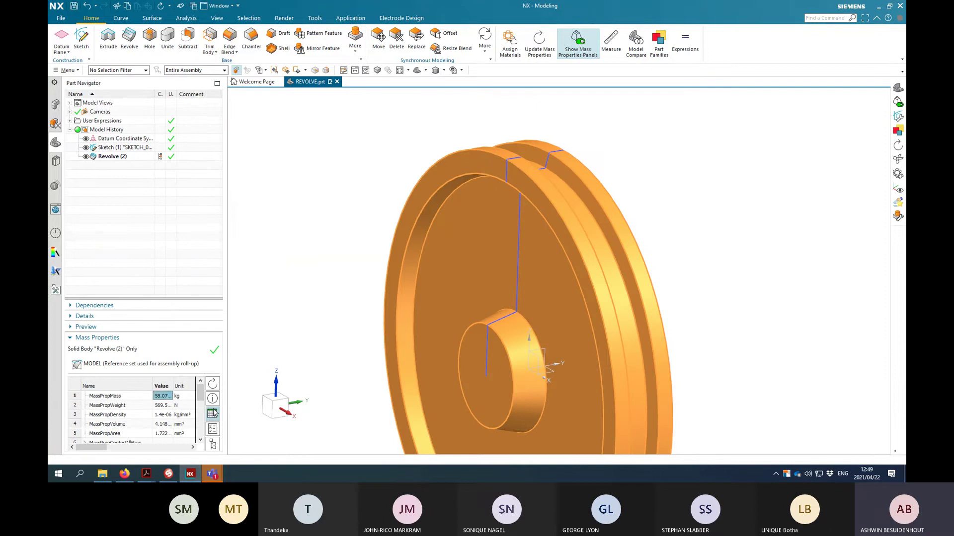
{"action": "left_click", "coordinate": [417, 72]}
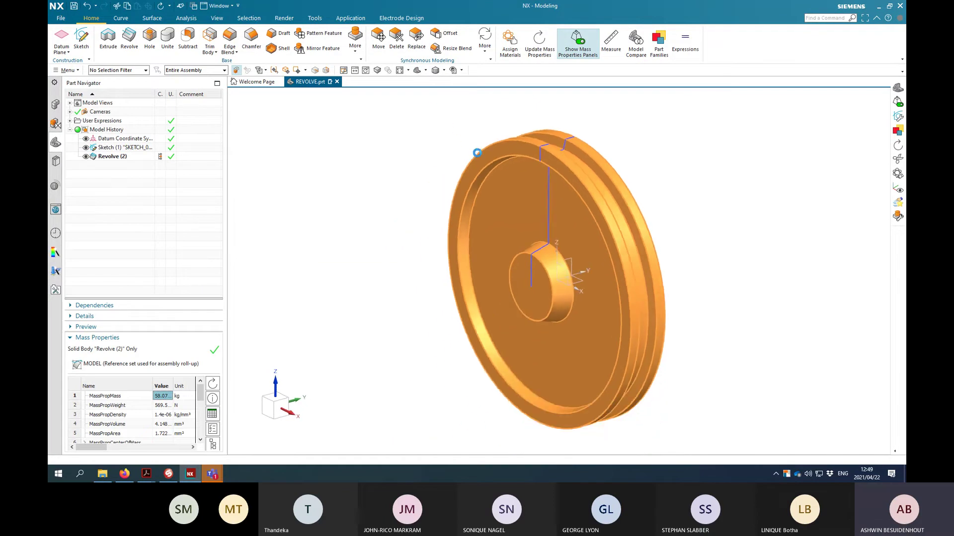
{"action": "key", "text": "Escape"}
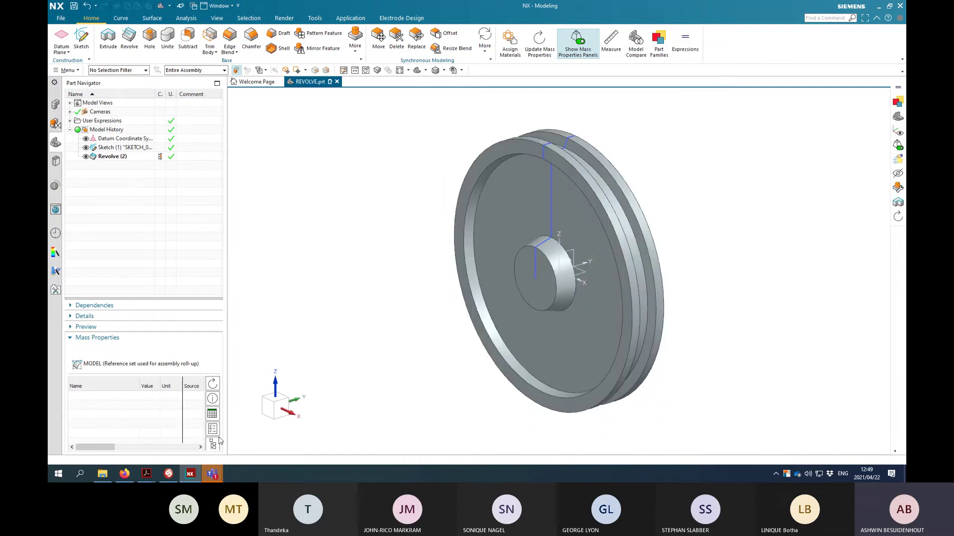
Switch to the Revolve exercise PDF in Adobe Acrobat and read the Part 4 values for A, B and the material
{"action": "key", "text": "alt+Tab"}
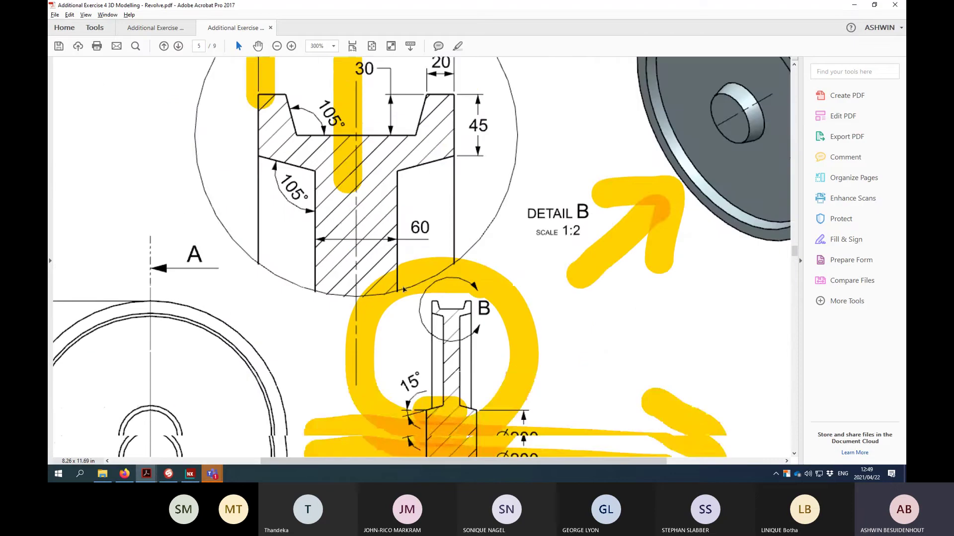
{"action": "scroll", "coordinate": [404, 289], "scroll_direction": "down", "scroll_amount": 2, "text": "ctrl"}
{"action": "scroll", "coordinate": [480, 255], "scroll_direction": "down", "scroll_amount": 3, "text": "ctrl"}
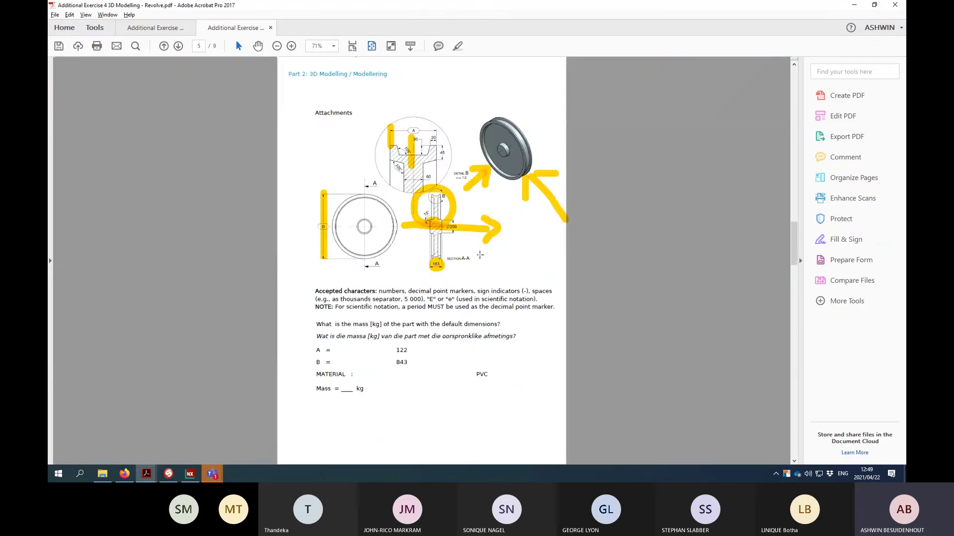
{"action": "scroll", "coordinate": [447, 244], "scroll_direction": "down", "scroll_amount": 3}
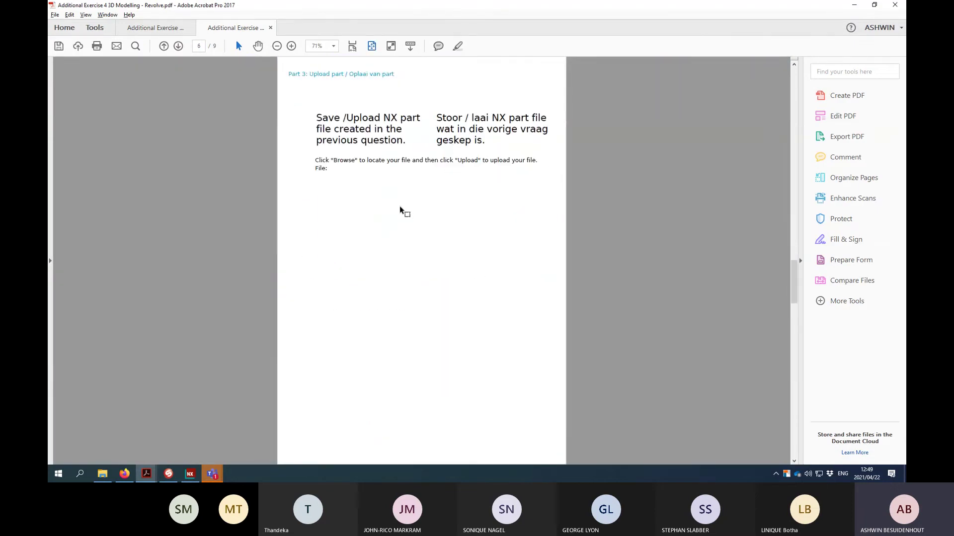
{"action": "scroll", "coordinate": [400, 211], "scroll_direction": "up", "scroll_amount": 3}
{"action": "scroll", "coordinate": [390, 250], "scroll_direction": "down", "scroll_amount": 1}
{"action": "scroll", "coordinate": [388, 247], "scroll_direction": "down", "scroll_amount": 1}
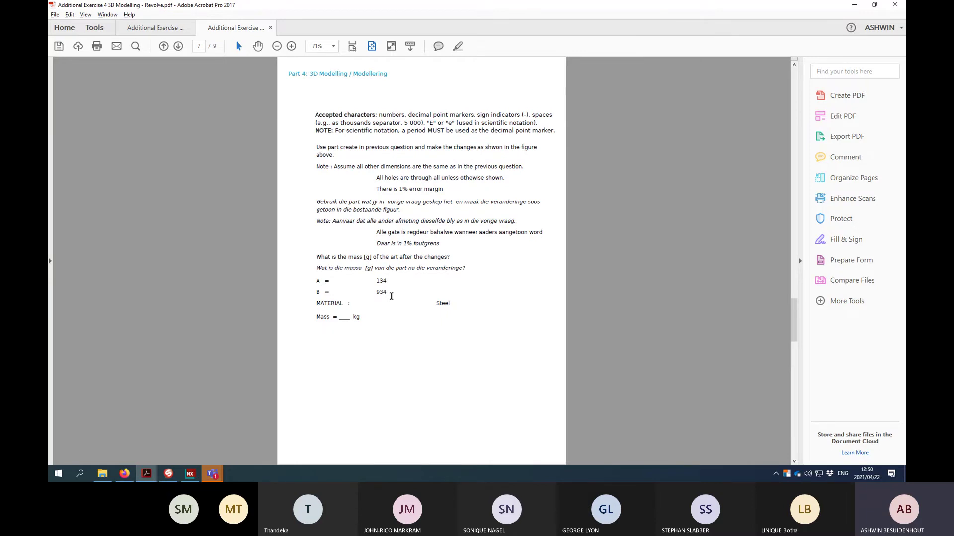
Return to NX and open the wheel's profile sketch for editing
{"action": "left_click", "coordinate": [855, 5]}
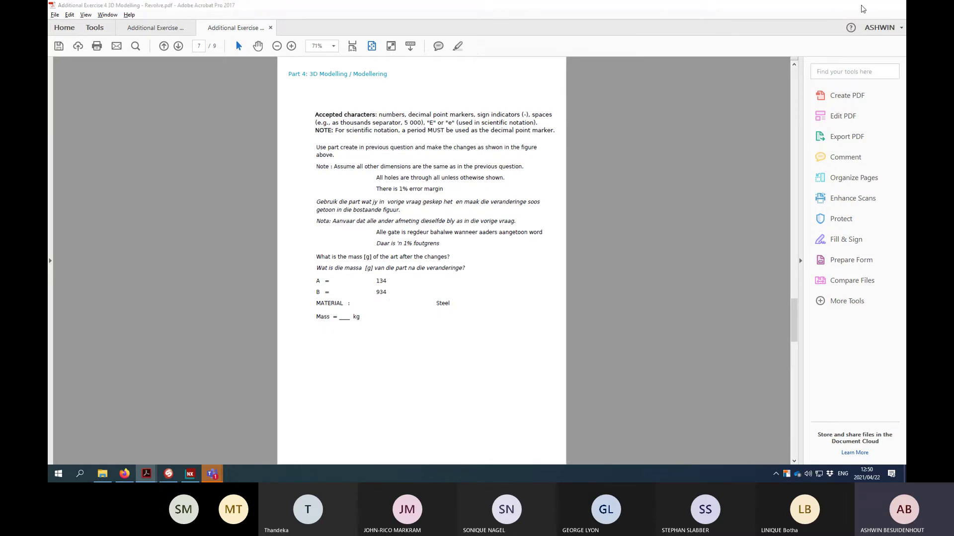
{"action": "double_click", "coordinate": [125, 147]}
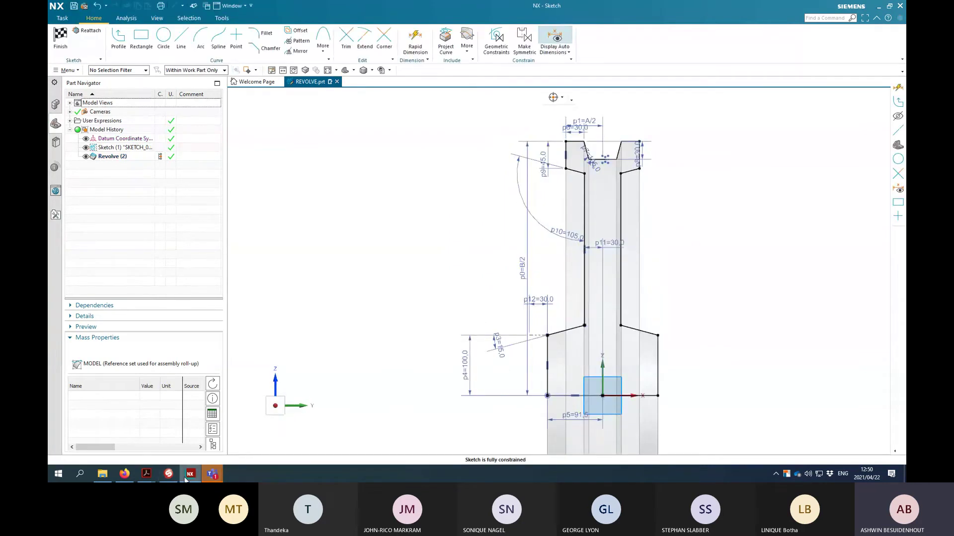
Look through the exercise PDFs in Adobe Acrobat and examine how the Part 2 drawing of the Revolve exercise defines dimension A
{"action": "mouse_move", "coordinate": [153, 477]}
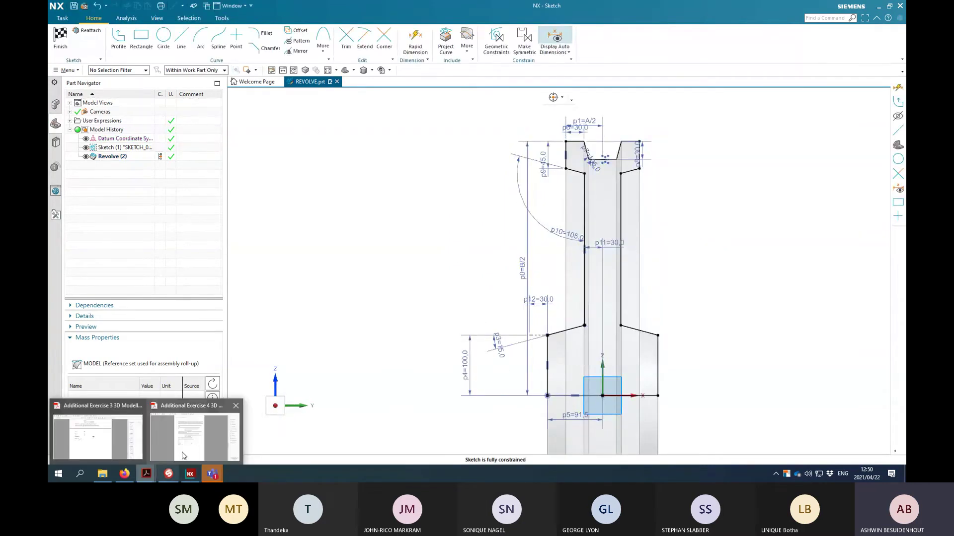
{"action": "left_click", "coordinate": [119, 433]}
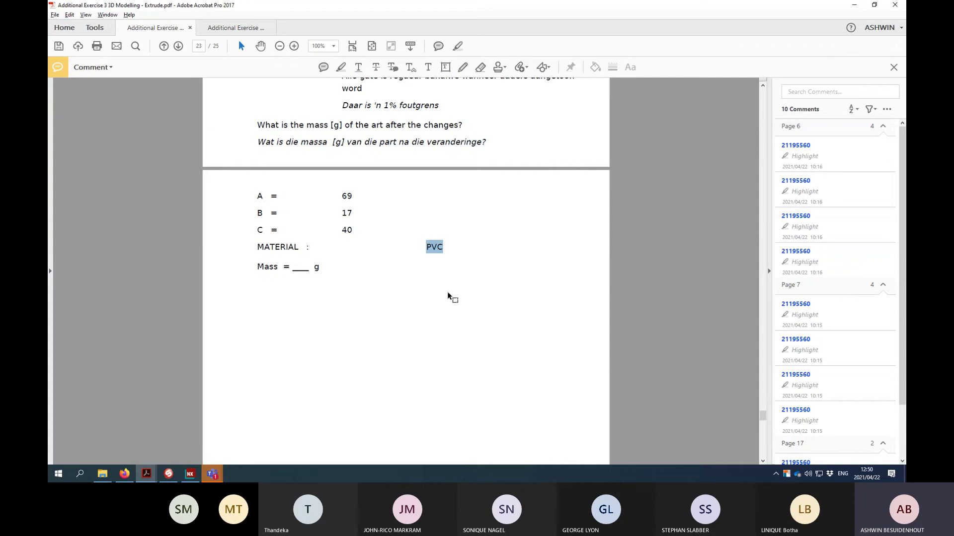
{"action": "scroll", "coordinate": [448, 295], "scroll_direction": "up", "scroll_amount": 15}
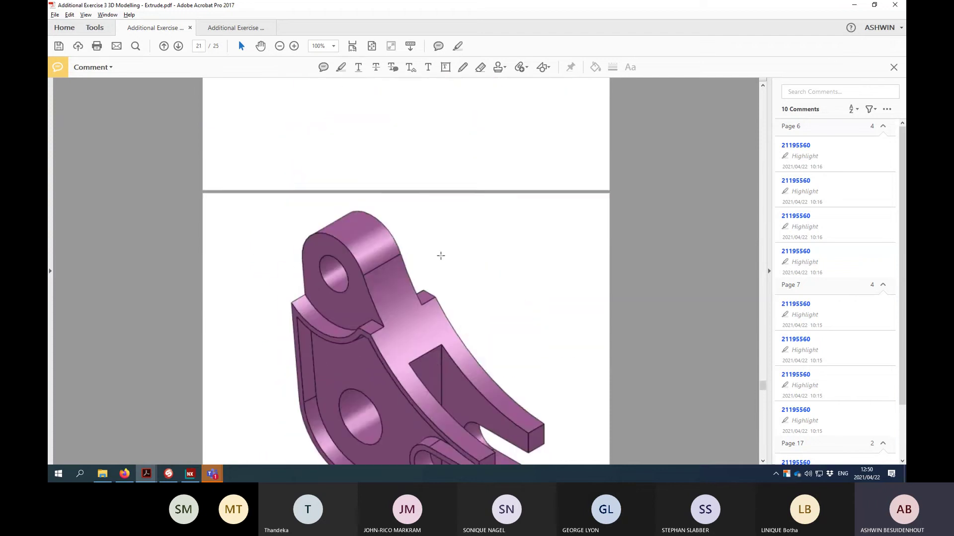
{"action": "scroll", "coordinate": [441, 255], "scroll_direction": "up", "scroll_amount": 5}
{"action": "key", "text": "ctrl+Tab"}
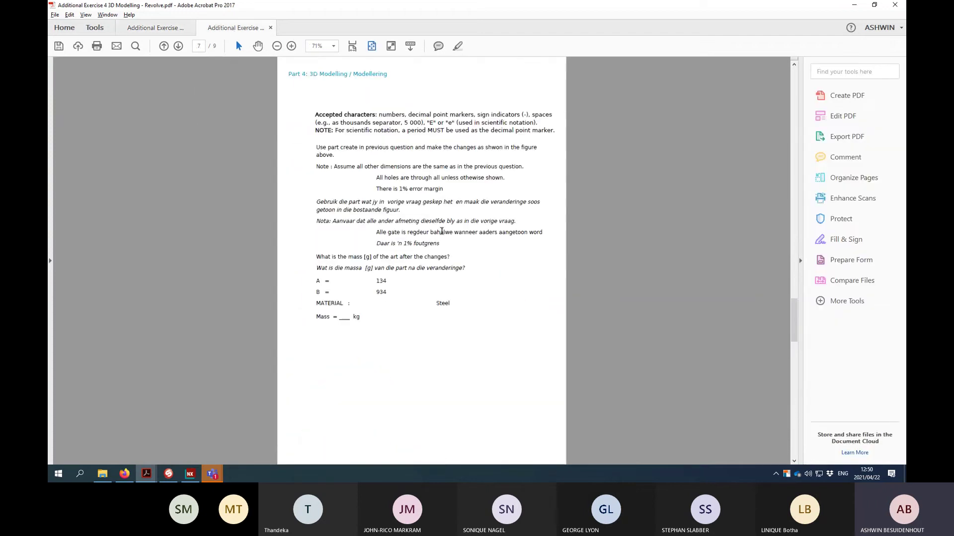
{"action": "scroll", "coordinate": [413, 281], "scroll_direction": "up", "scroll_amount": 10}
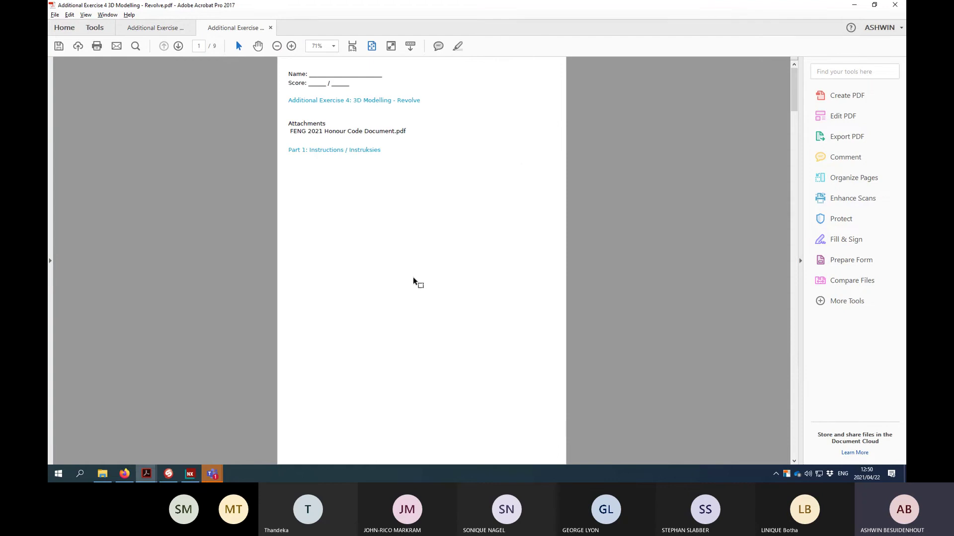
{"action": "scroll", "coordinate": [416, 287], "scroll_direction": "down", "scroll_amount": 3}
{"action": "scroll", "coordinate": [418, 298], "scroll_direction": "up", "scroll_amount": 3}
{"action": "scroll", "coordinate": [419, 308], "scroll_direction": "down", "scroll_amount": 10}
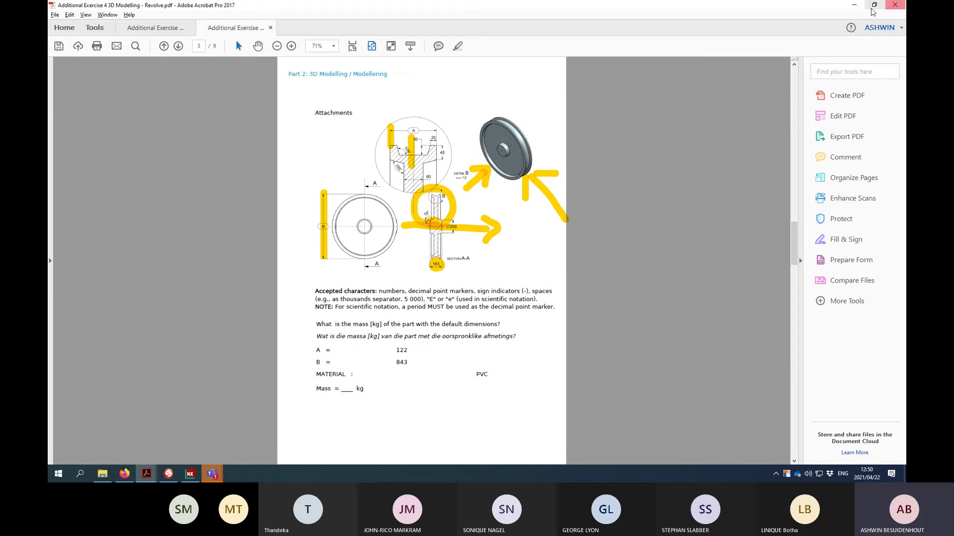
Switch back to NX and delete the A/2 half-width dimension above the rim in the profile sketch
{"action": "left_click", "coordinate": [853, 5]}
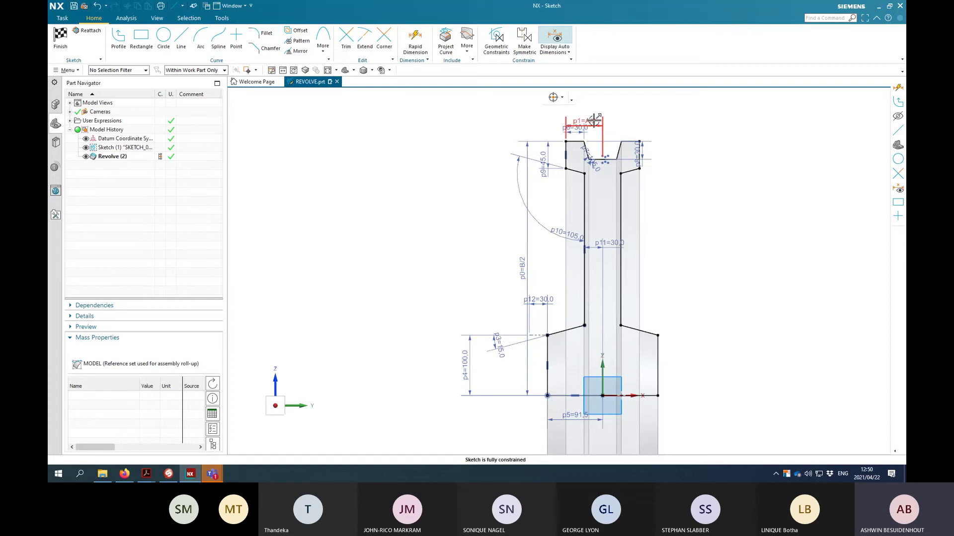
{"action": "left_click_drag", "start_coordinate": [595, 121], "coordinate": [603, 107]}
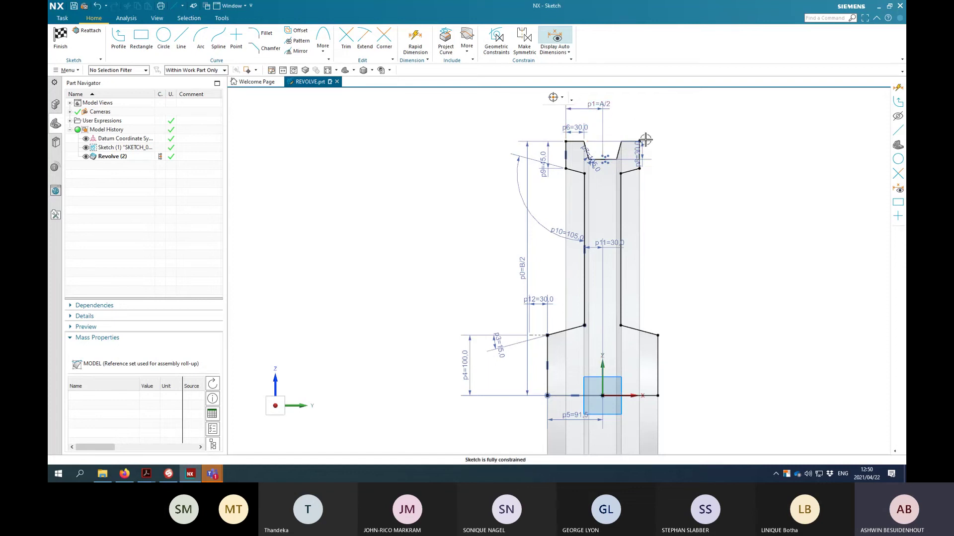
{"action": "left_click", "coordinate": [604, 112]}
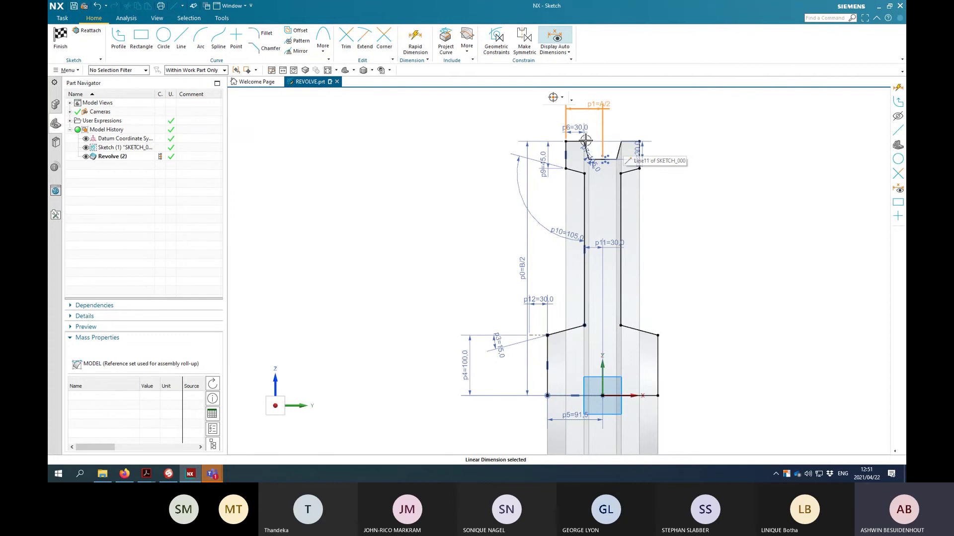
{"action": "key", "text": "Delete"}
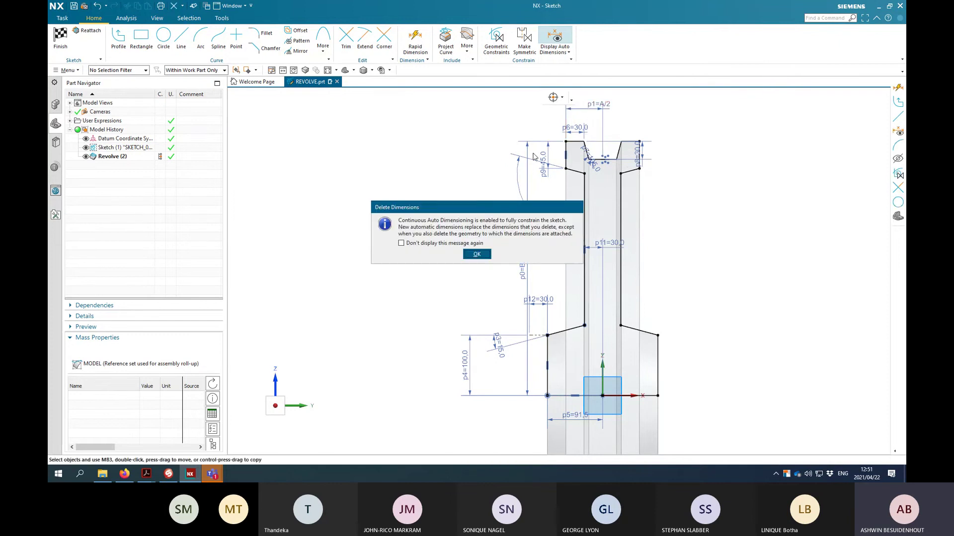
{"action": "left_click", "coordinate": [478, 255]}
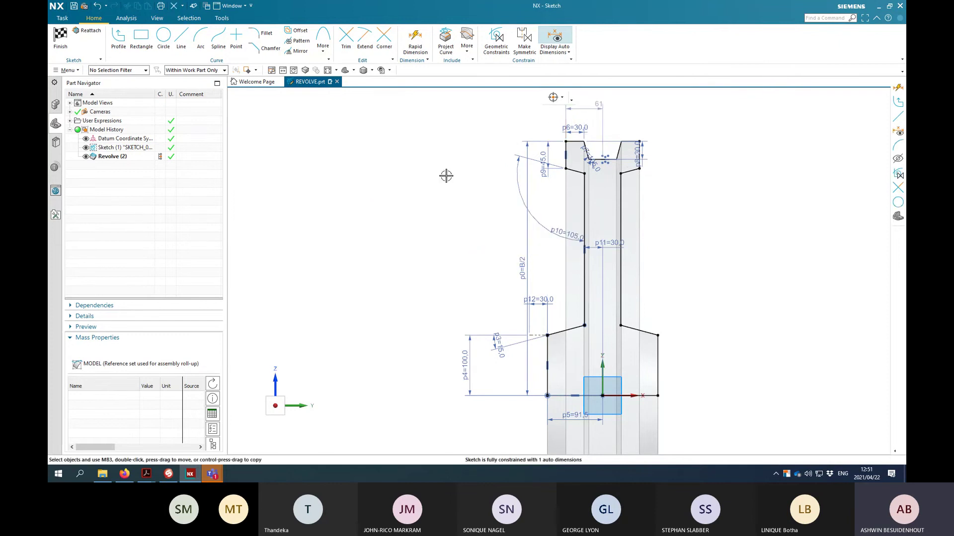
Dimension the full rim width between the profile's two outer top corners and set it to the expression A
{"action": "left_click", "coordinate": [415, 42]}
{"action": "left_click", "coordinate": [567, 149]}
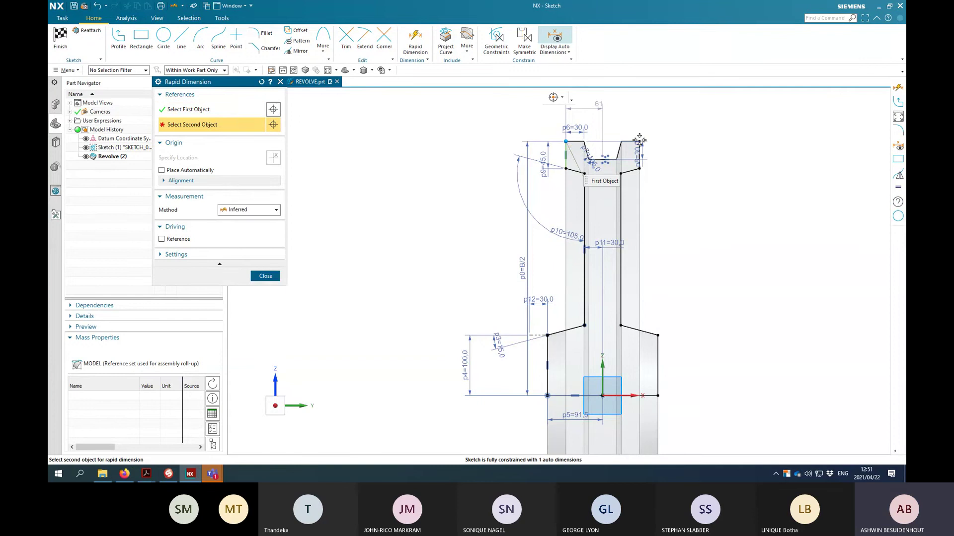
{"action": "left_click", "coordinate": [641, 142]}
{"action": "left_click", "coordinate": [636, 99]}
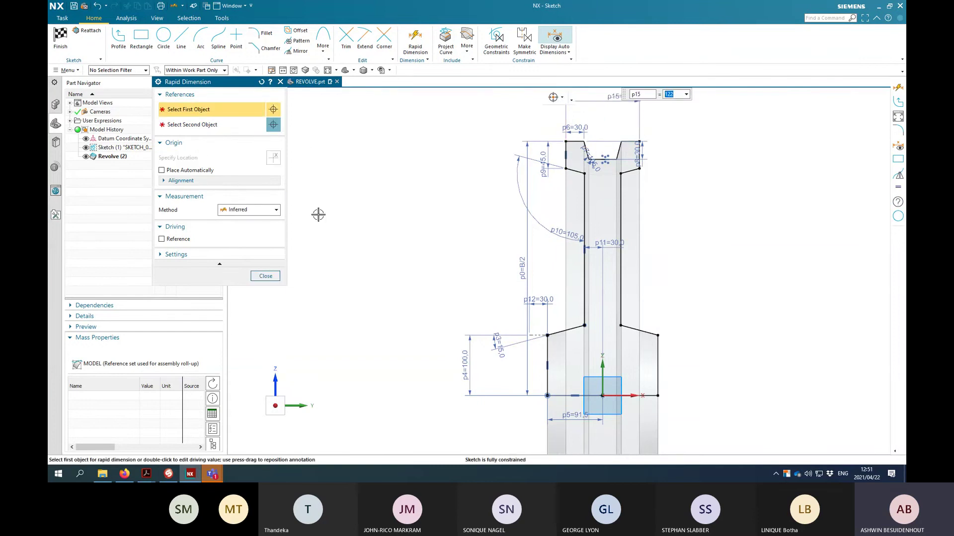
{"action": "type", "text": "A"}
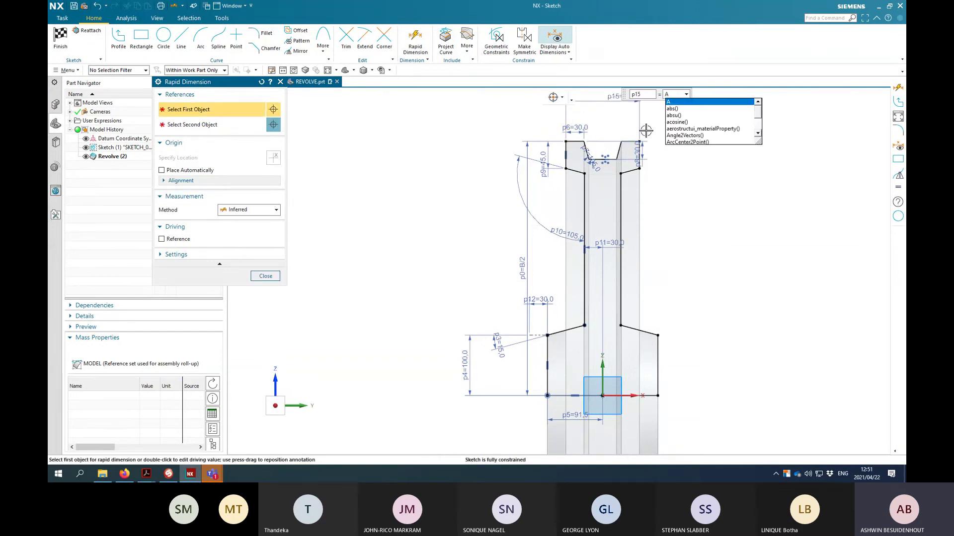
{"action": "key", "text": "Return"}
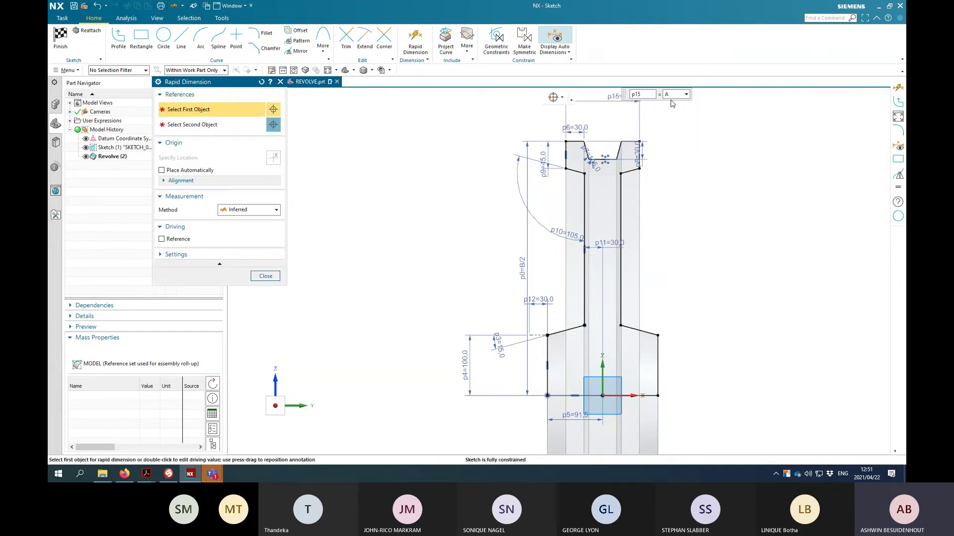
{"action": "left_click", "coordinate": [265, 277]}
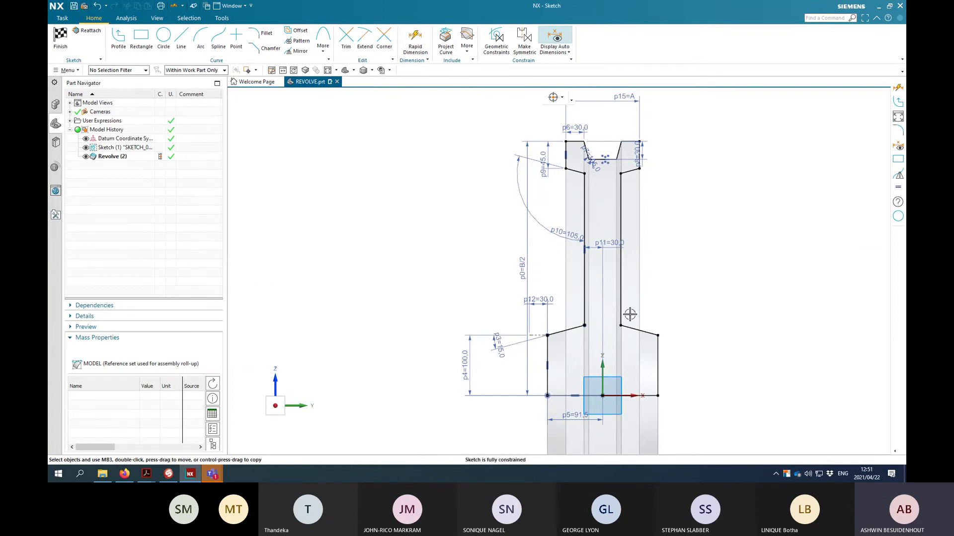
Finish the sketch, update the wheel body's mass properties and check its mass
{"action": "left_click", "coordinate": [60, 39]}
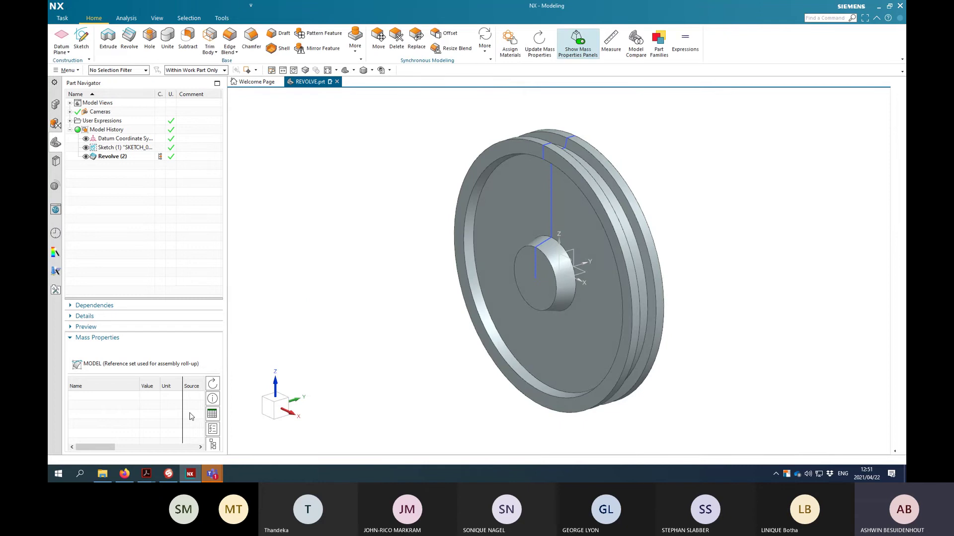
{"action": "left_click", "coordinate": [212, 399]}
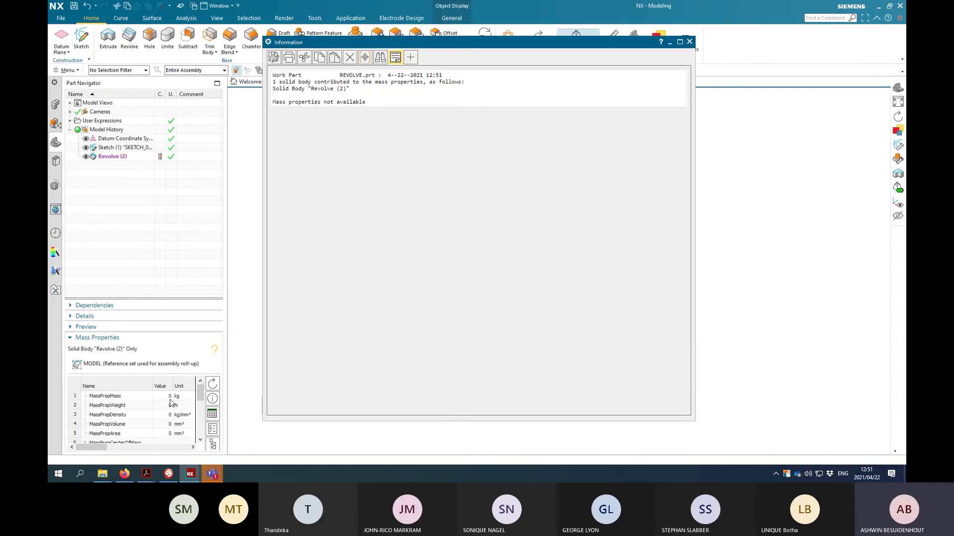
{"action": "left_click", "coordinate": [689, 42]}
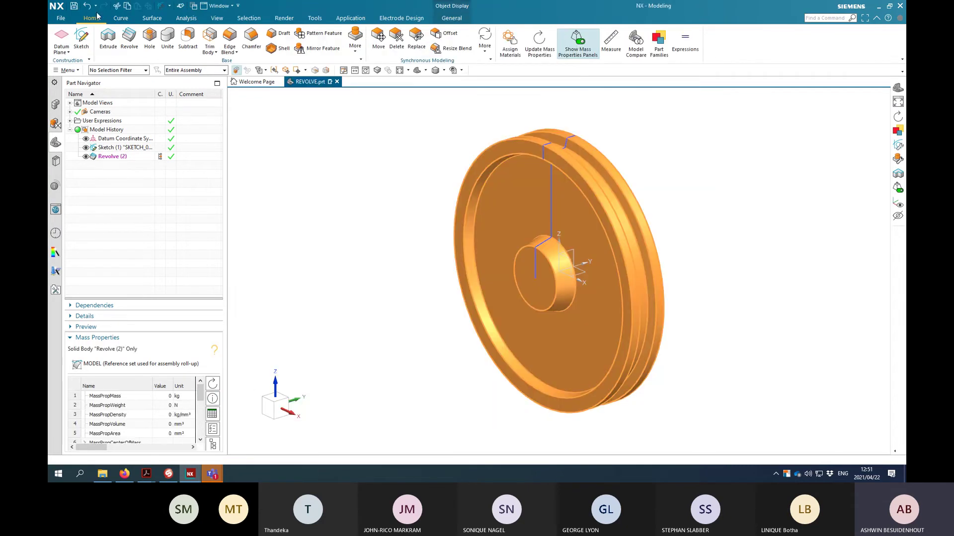
{"action": "left_click", "coordinate": [540, 50]}
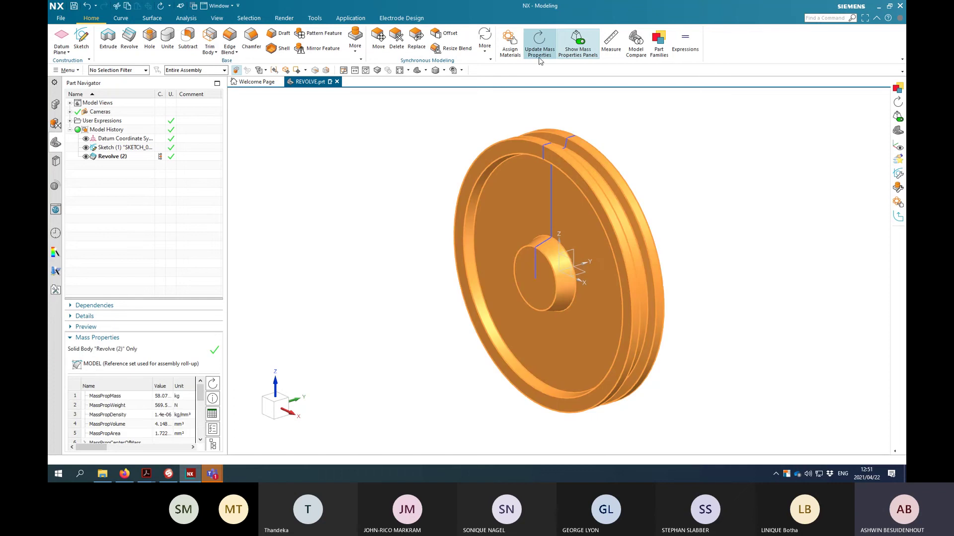
{"action": "key", "text": "Escape"}
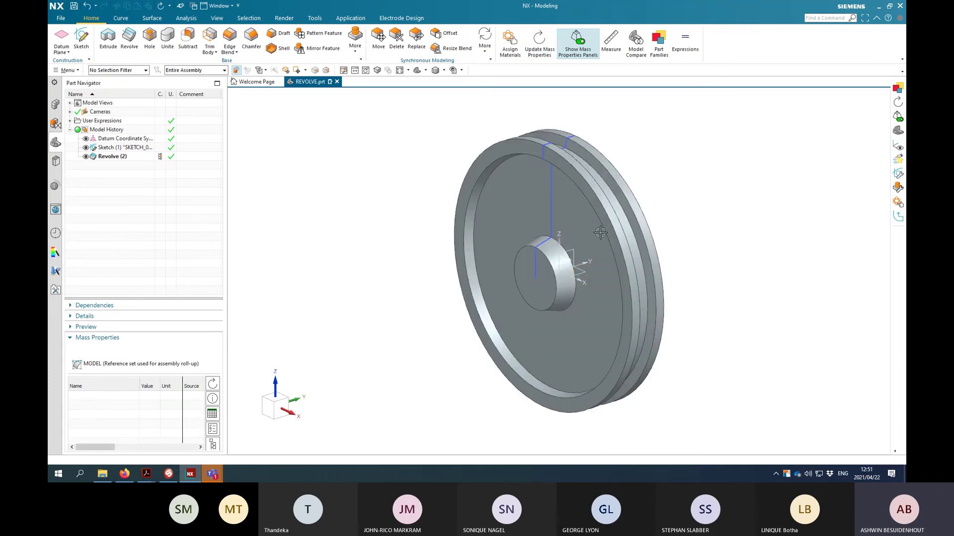
Set the user expressions A to 134 and B to 934
{"action": "left_click", "coordinate": [70, 121]}
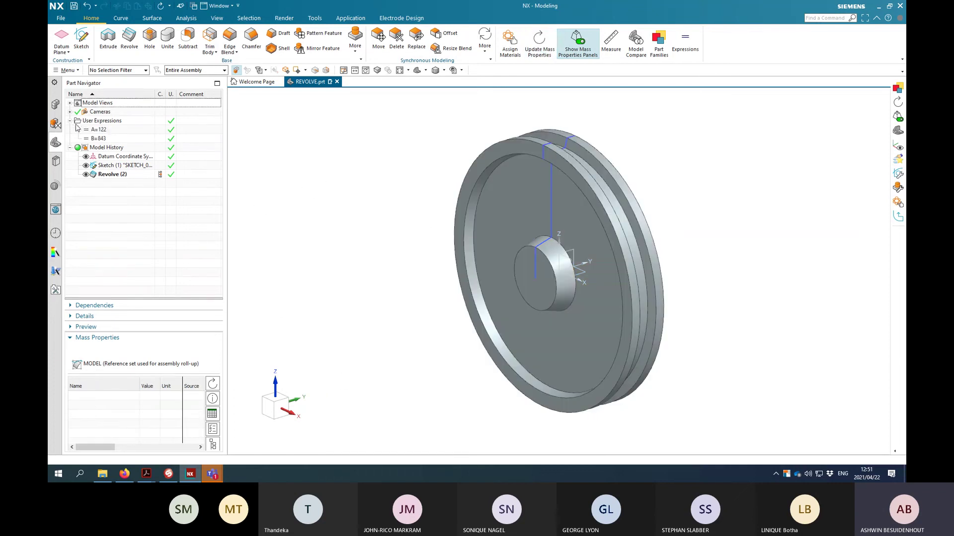
{"action": "double_click", "coordinate": [106, 131]}
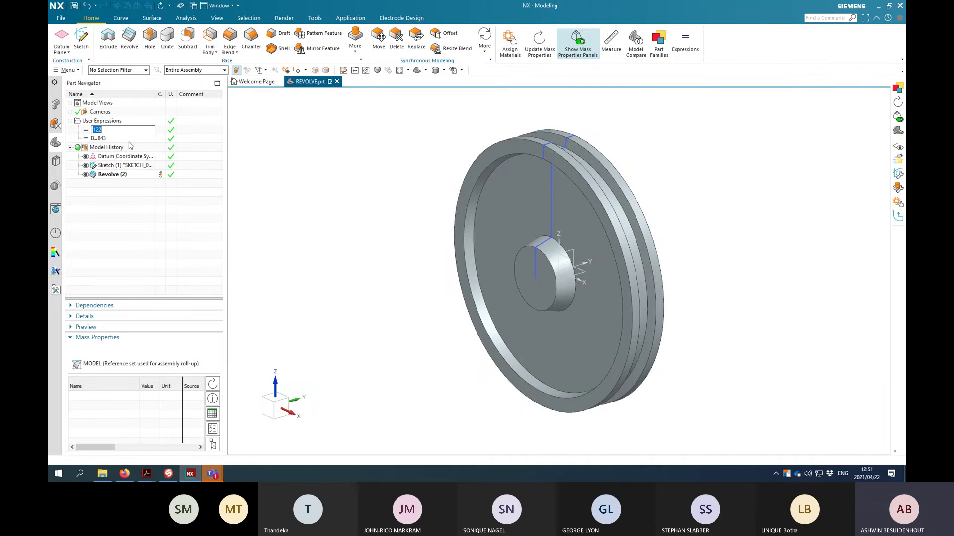
{"action": "type", "text": "134"}
{"action": "key", "text": "Return"}
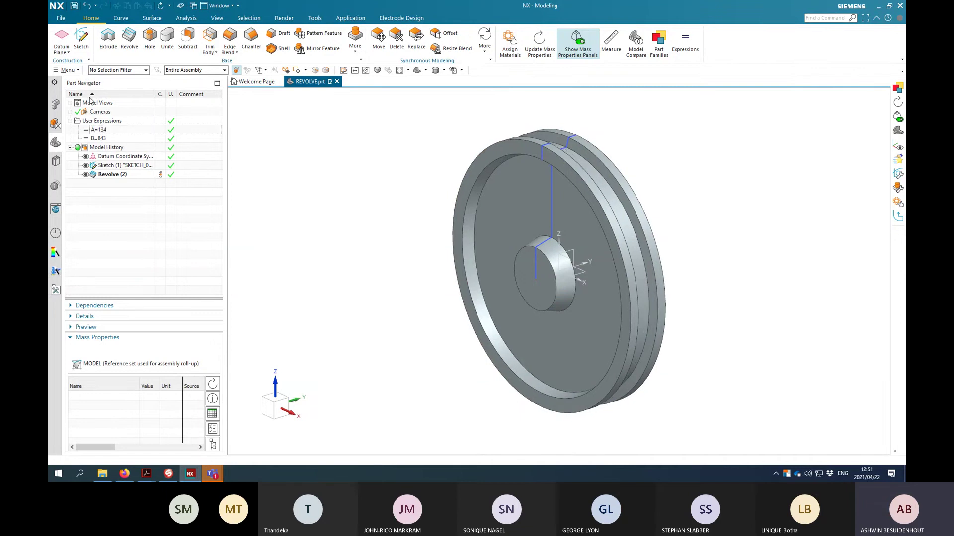
{"action": "double_click", "coordinate": [102, 139]}
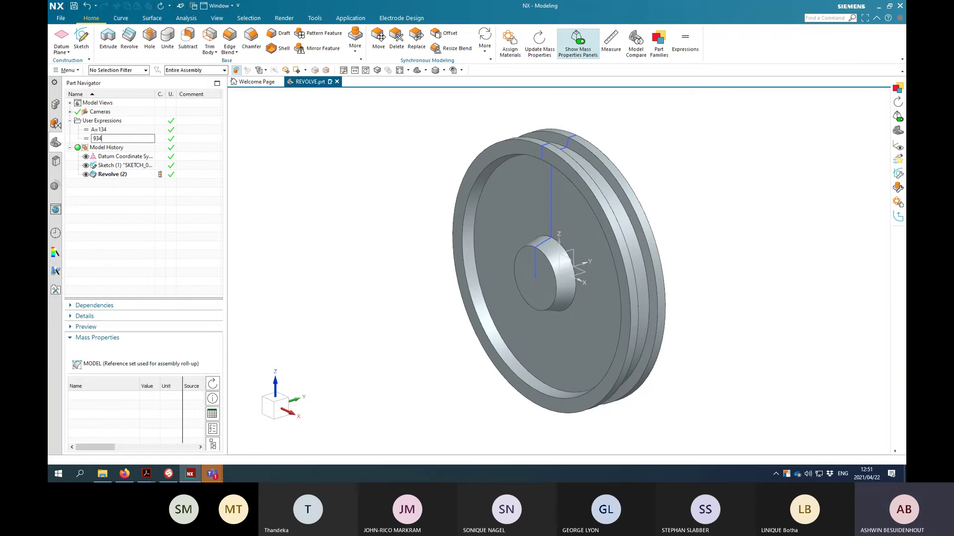
{"action": "key", "text": "Return"}
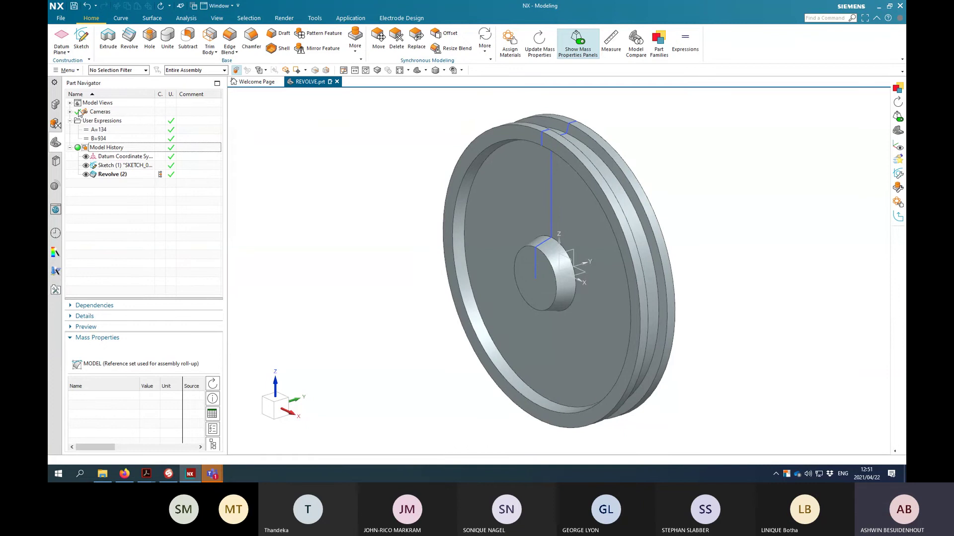
Open the revolved wheel's profile sketch for editing at the groove in the rim
{"action": "left_click", "coordinate": [61, 38]}
{"action": "key", "text": "Escape"}
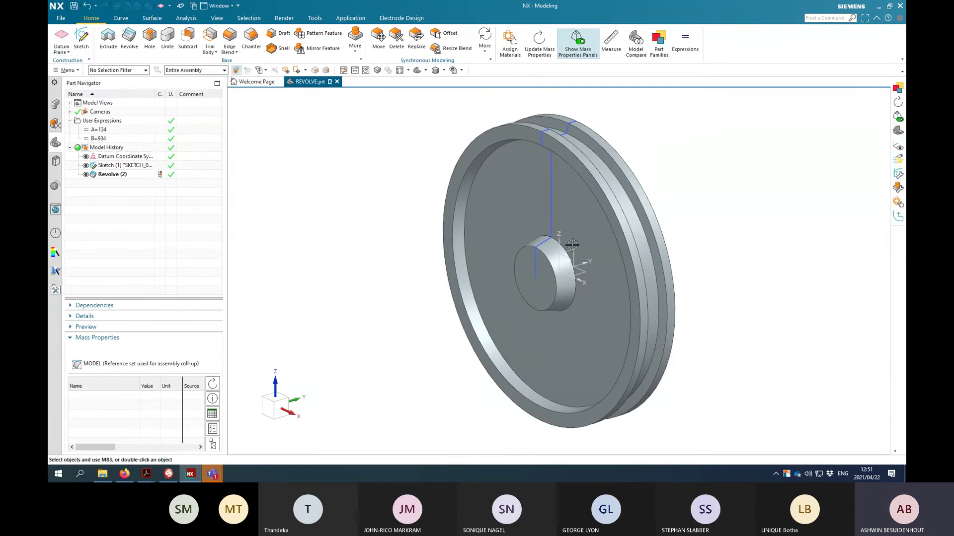
{"action": "key", "text": "ctrl+alt+r"}
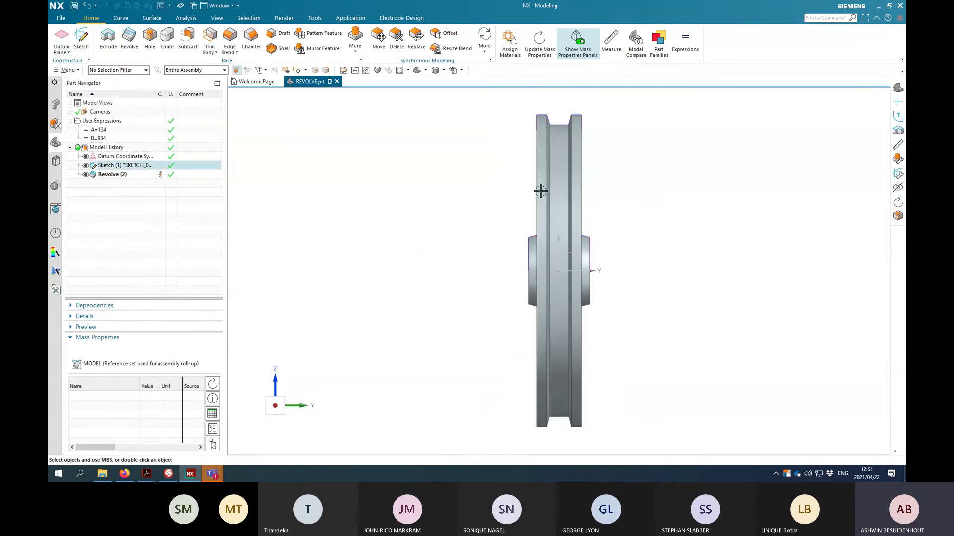
{"action": "double_click", "coordinate": [560, 134]}
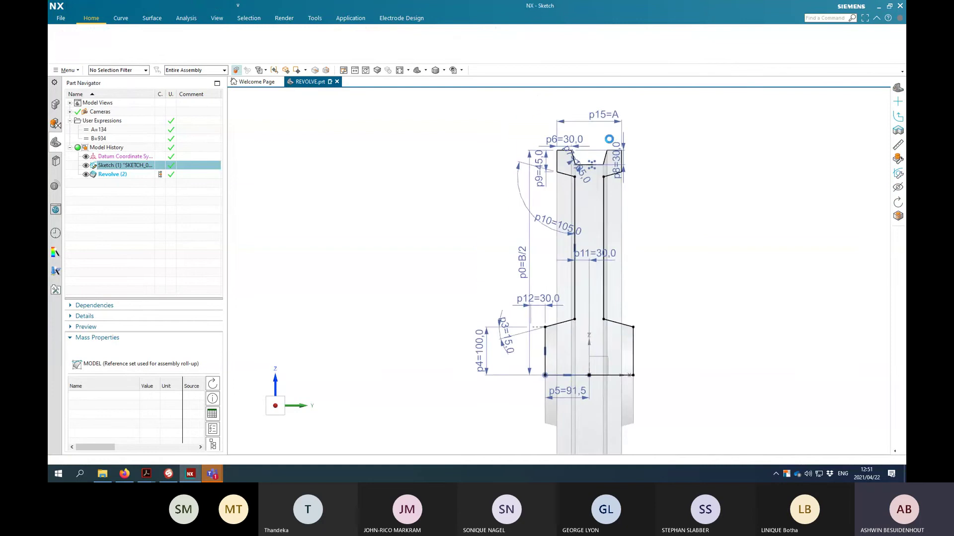
{"action": "scroll", "coordinate": [614, 168], "scroll_direction": "up", "scroll_amount": 7}
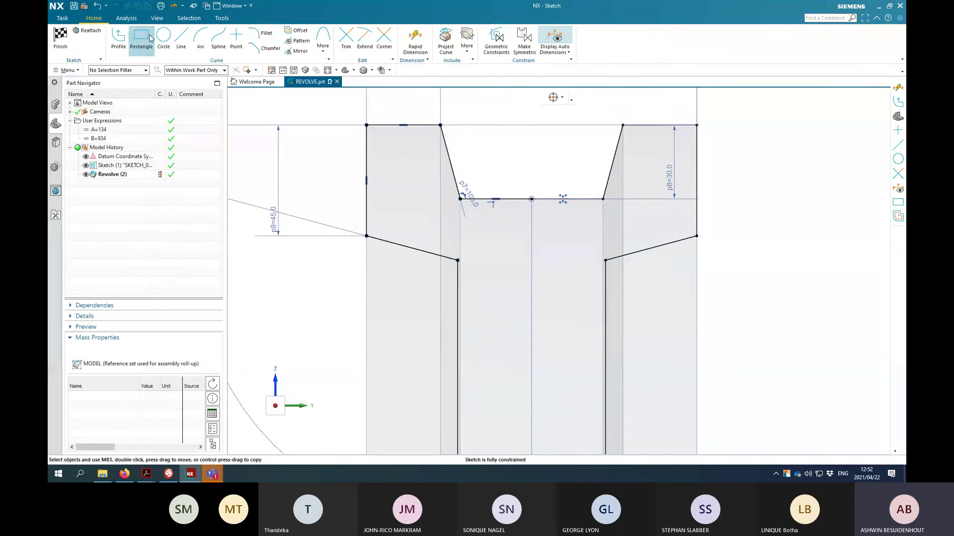
Draw a vertical line from the groove floor's +Y end up to rim height and a horizontal line joining it to the adjacent rim corner
{"action": "left_click", "coordinate": [181, 37]}
{"action": "left_click", "coordinate": [603, 198]}
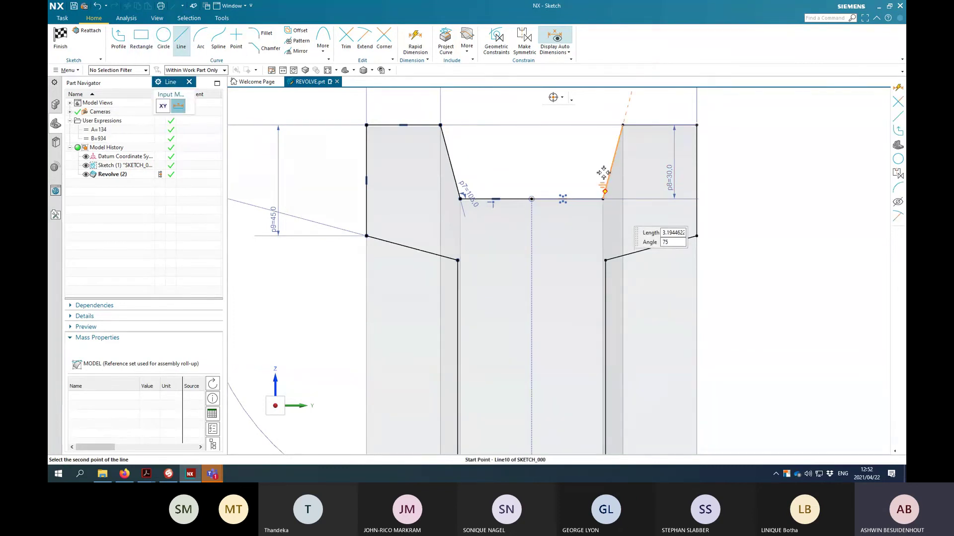
{"action": "left_click", "coordinate": [603, 125]}
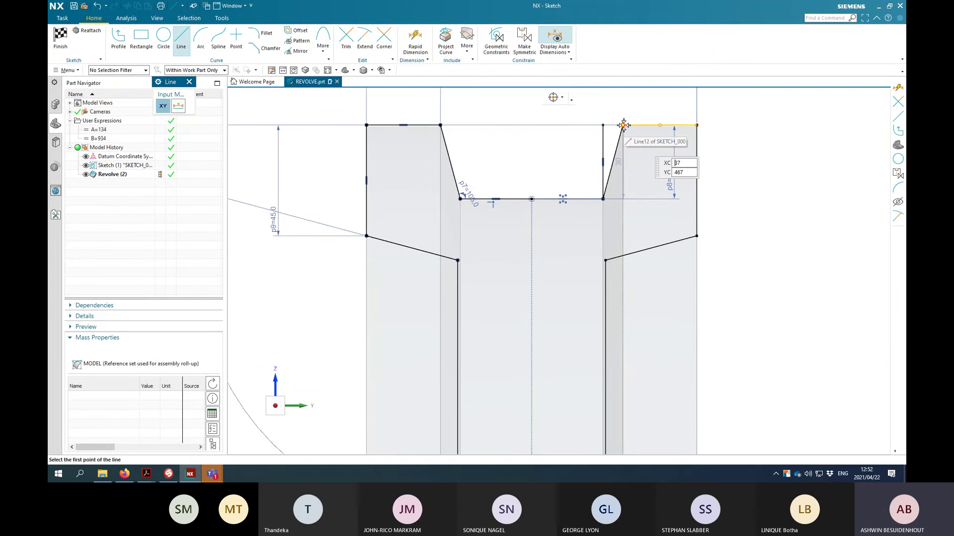
{"action": "left_click", "coordinate": [623, 125]}
{"action": "left_click", "coordinate": [603, 125]}
{"action": "key", "text": "Escape"}
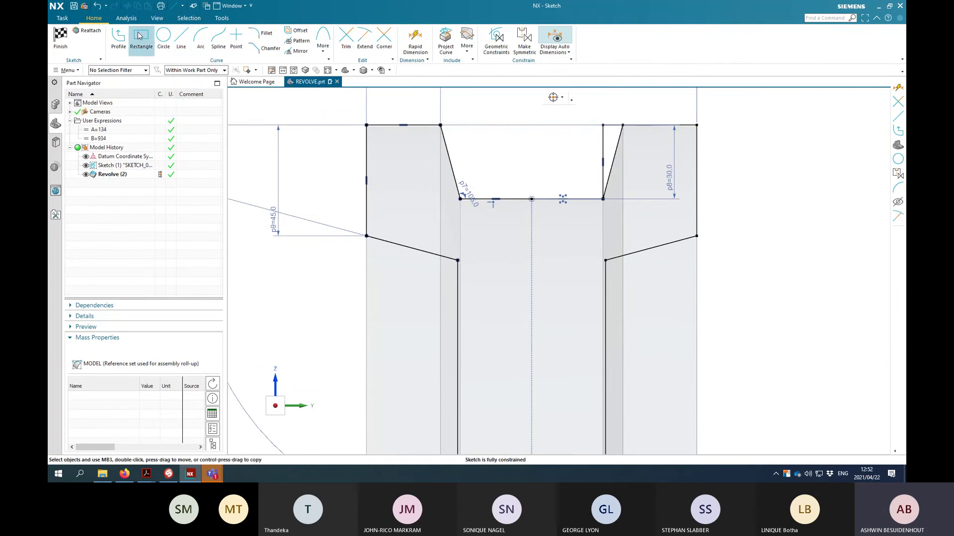
Draw matching vertical and horizontal lines at the groove floor's opposite end, closing the triangle beside the 105° sloped side
{"action": "left_click", "coordinate": [181, 38]}
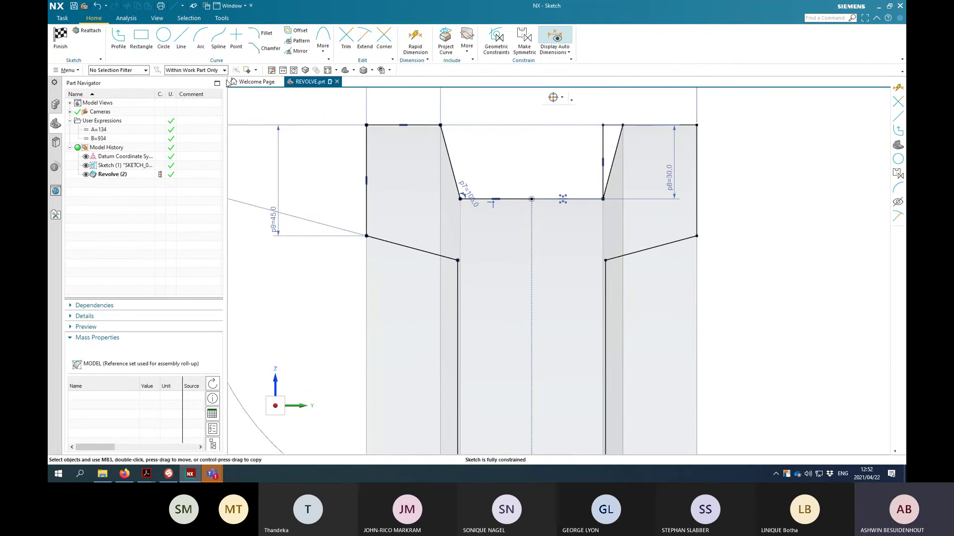
{"action": "left_click", "coordinate": [460, 199]}
{"action": "left_click", "coordinate": [460, 126]}
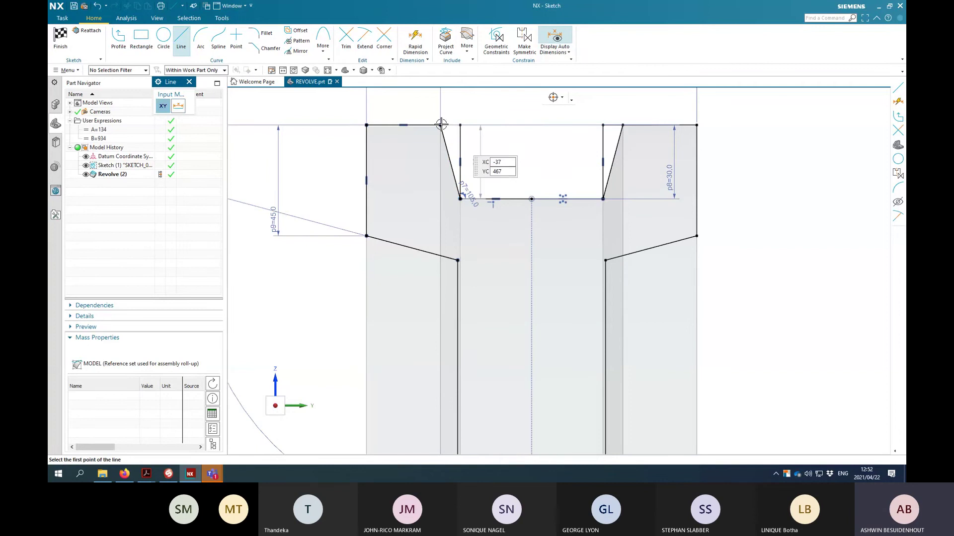
{"action": "left_click", "coordinate": [441, 125]}
{"action": "left_click", "coordinate": [460, 125]}
{"action": "key", "text": "Escape"}
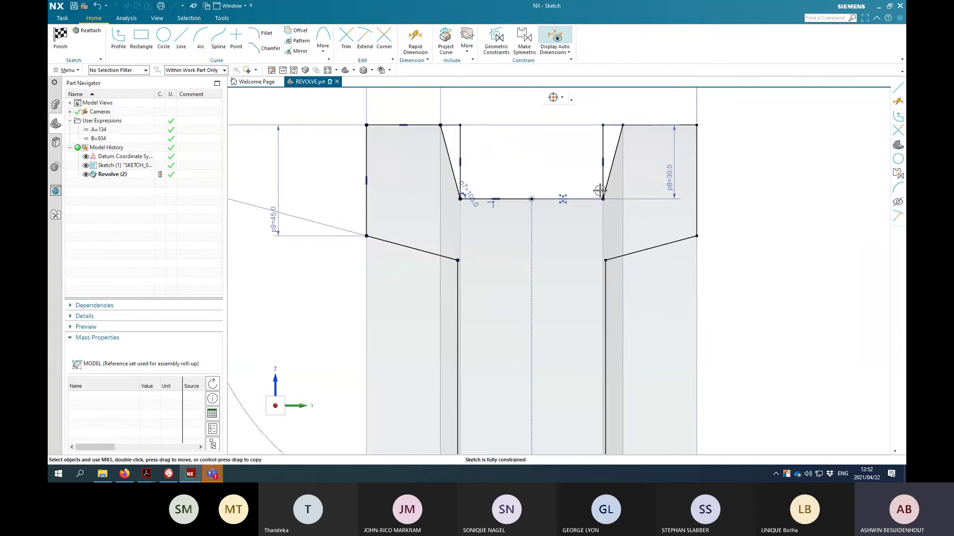
Draw a horizontal line about 133 mm long across the full rim width, about 10 mm above the rim
{"action": "scroll", "coordinate": [487, 163], "scroll_direction": "down", "scroll_amount": 1}
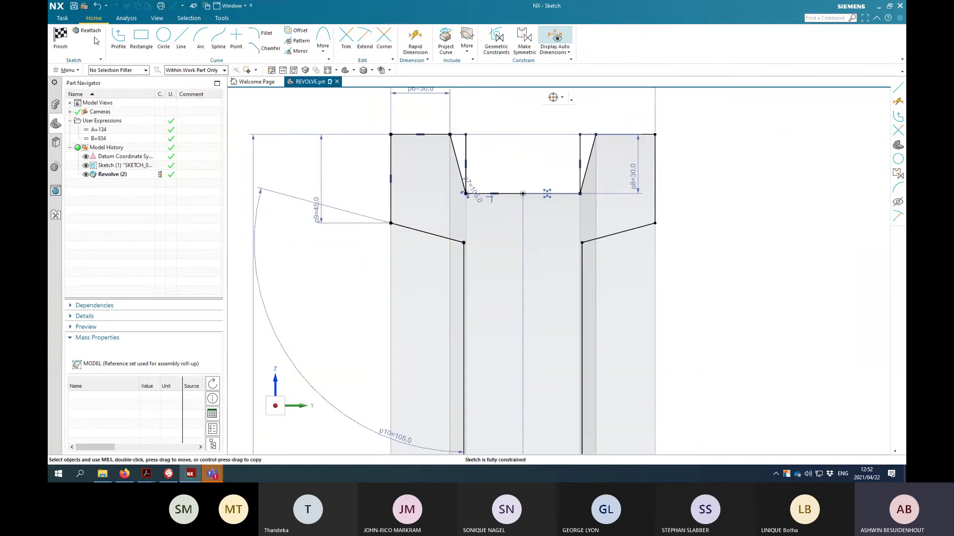
{"action": "left_click", "coordinate": [181, 40]}
{"action": "left_click", "coordinate": [391, 114]}
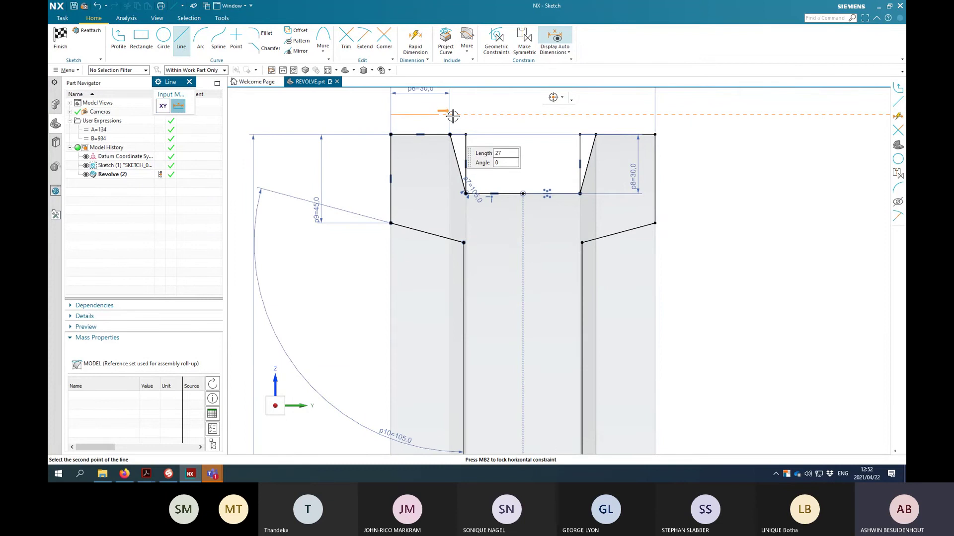
{"action": "left_click", "coordinate": [653, 115]}
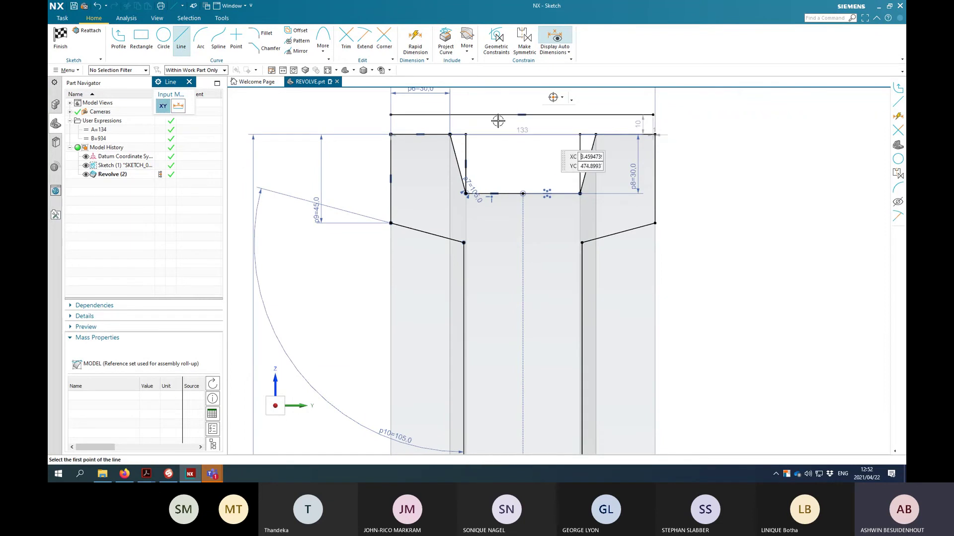
{"action": "key", "text": "Escape"}
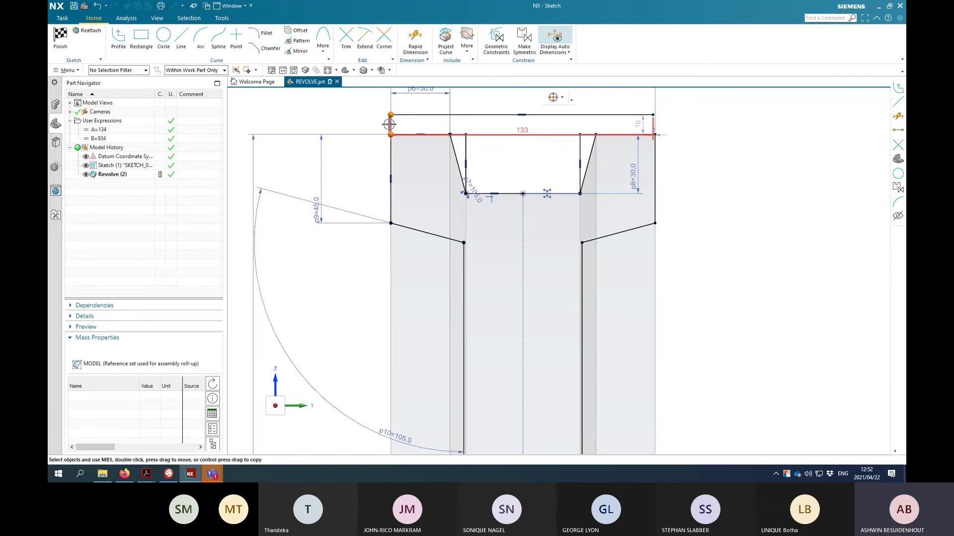
Vertically align both ends of the line above the rim with the profile's outer top corners
{"action": "right_click", "coordinate": [392, 133]}
{"action": "left_click", "coordinate": [425, 121]}
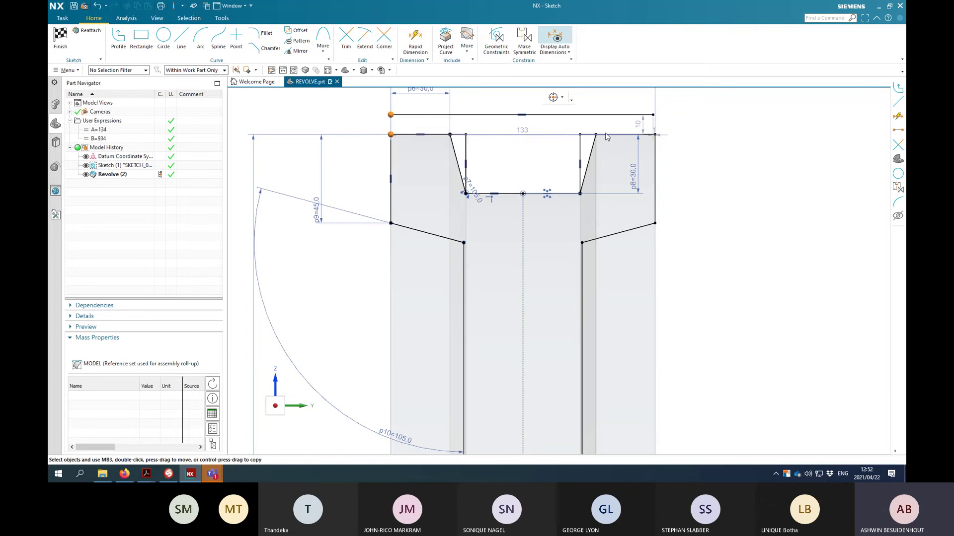
{"action": "right_click", "coordinate": [655, 134]}
{"action": "left_click", "coordinate": [691, 124]}
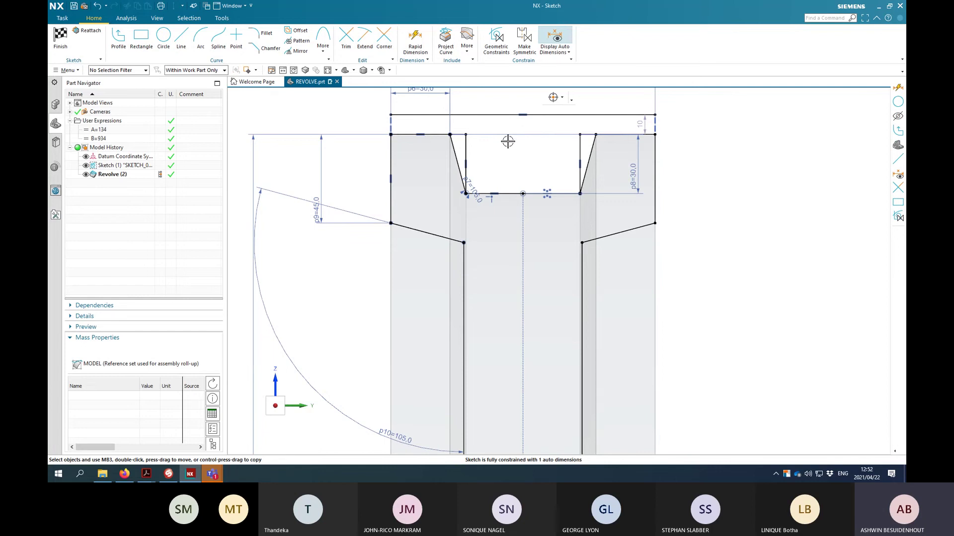
Reposition the 30 mm rim land dimension below its edge and the 105° angle dimension inside the groove
{"action": "middle_click_drag", "start_coordinate": [754, 172], "coordinate": [745, 229], "text": "shift"}
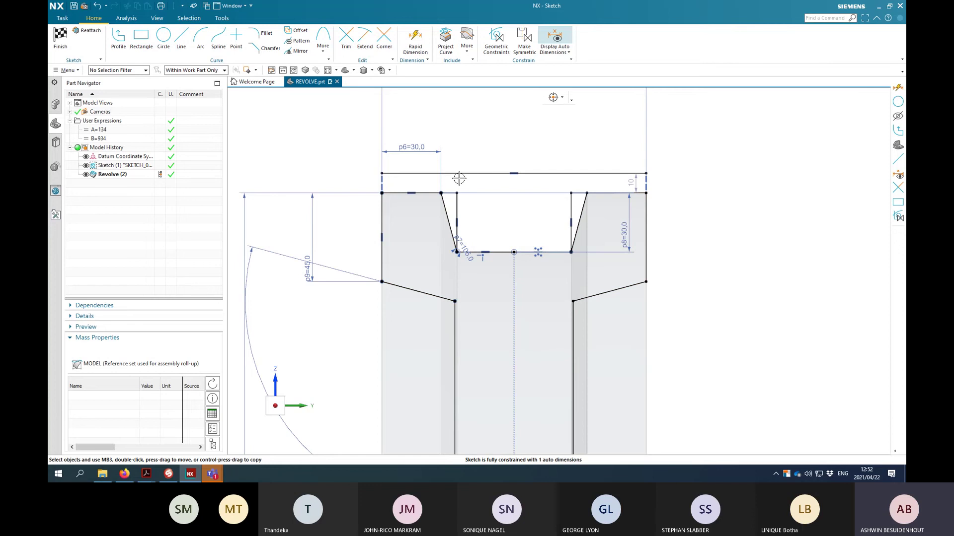
{"action": "middle_click_drag", "start_coordinate": [493, 124], "coordinate": [495, 147], "text": "shift"}
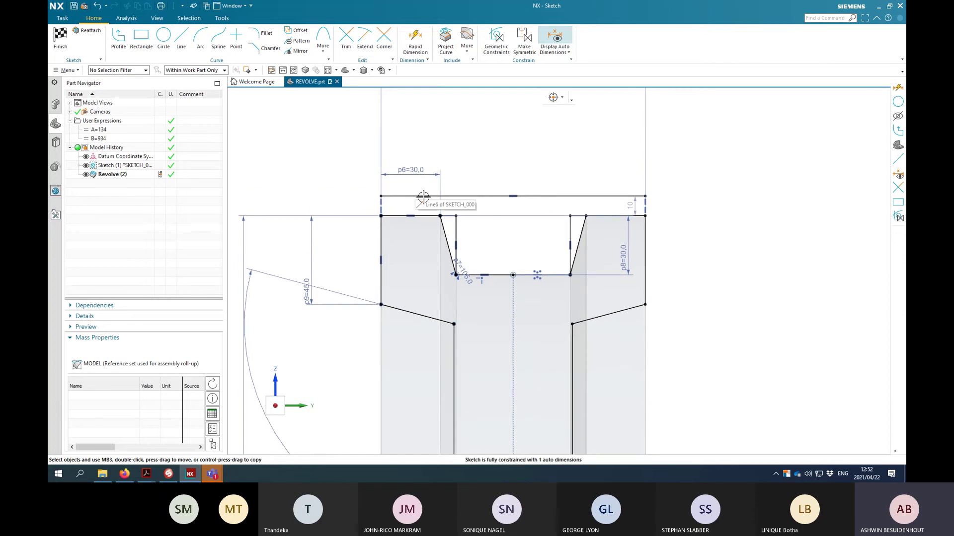
{"action": "left_click_drag", "start_coordinate": [411, 170], "coordinate": [414, 226]}
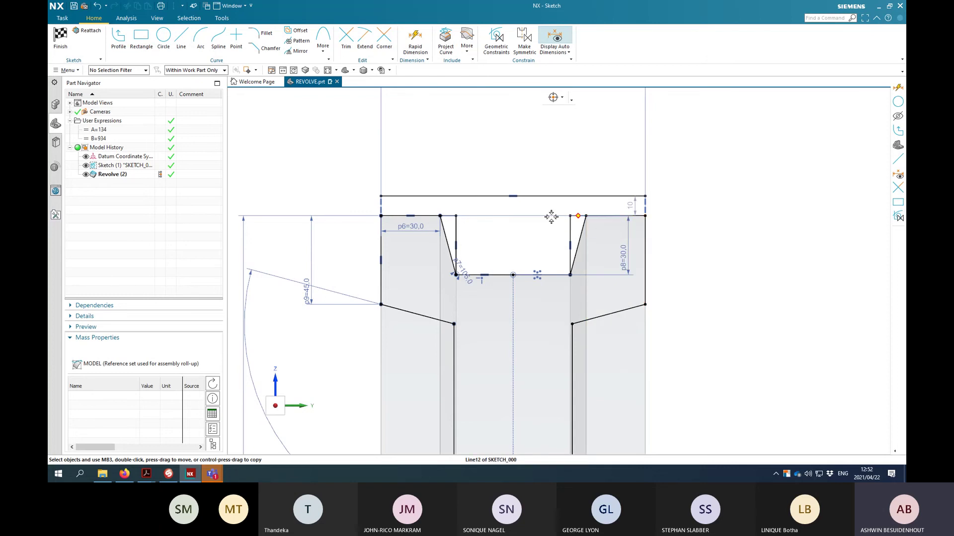
{"action": "left_click_drag", "start_coordinate": [456, 275], "coordinate": [452, 240]}
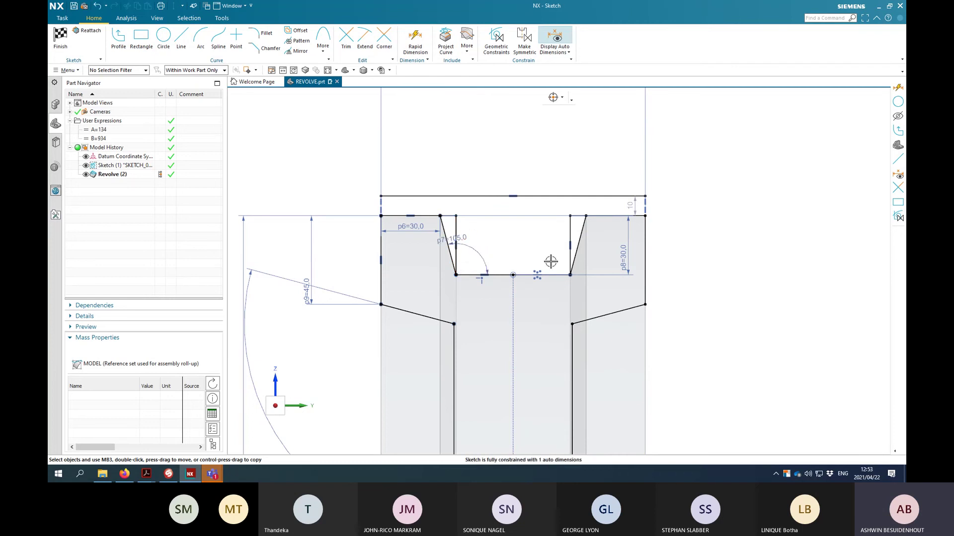
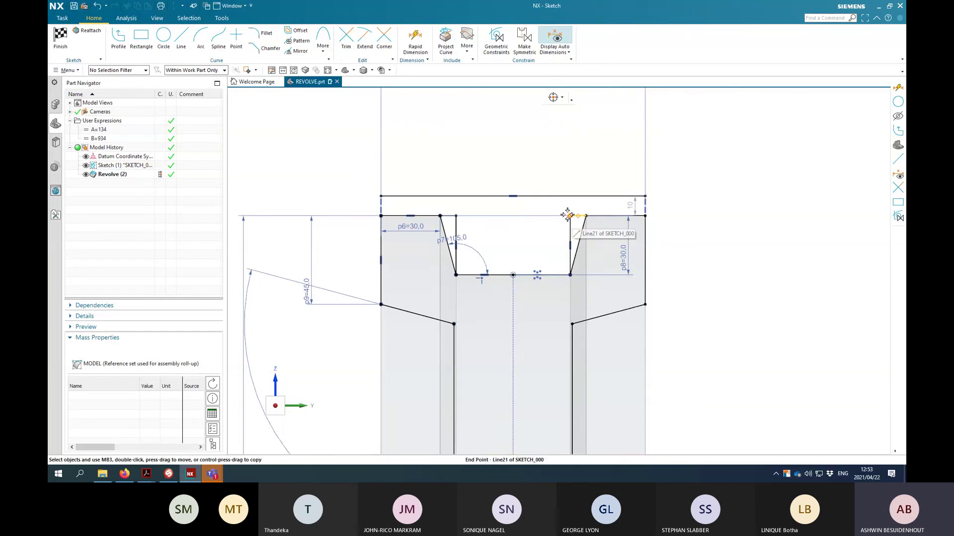
Highlight the corner points of the groove rectangle and reposition the full width dimension A above the middle of the rim
{"action": "left_click", "coordinate": [457, 274]}
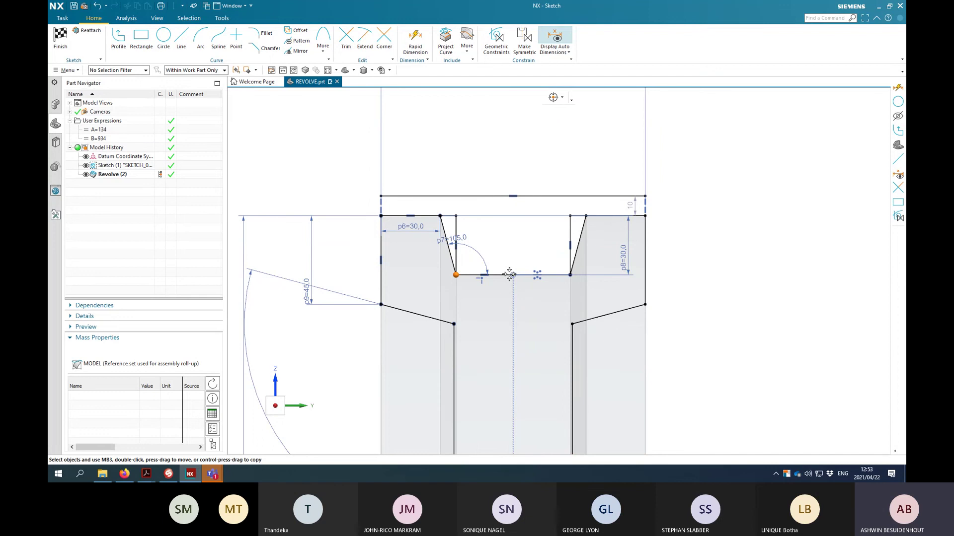
{"action": "left_click", "coordinate": [570, 275]}
{"action": "left_click", "coordinate": [456, 216]}
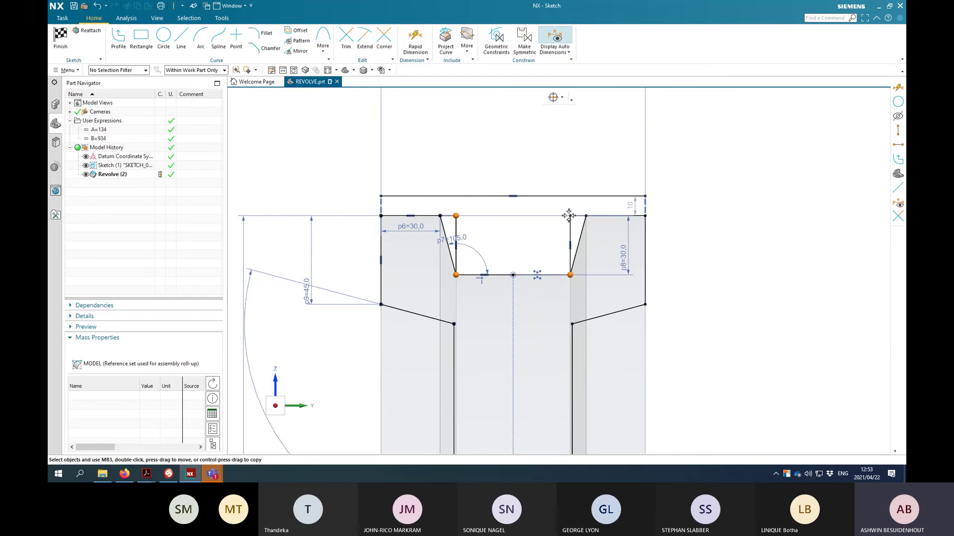
{"action": "scroll", "coordinate": [564, 186], "scroll_direction": "down", "scroll_amount": 3}
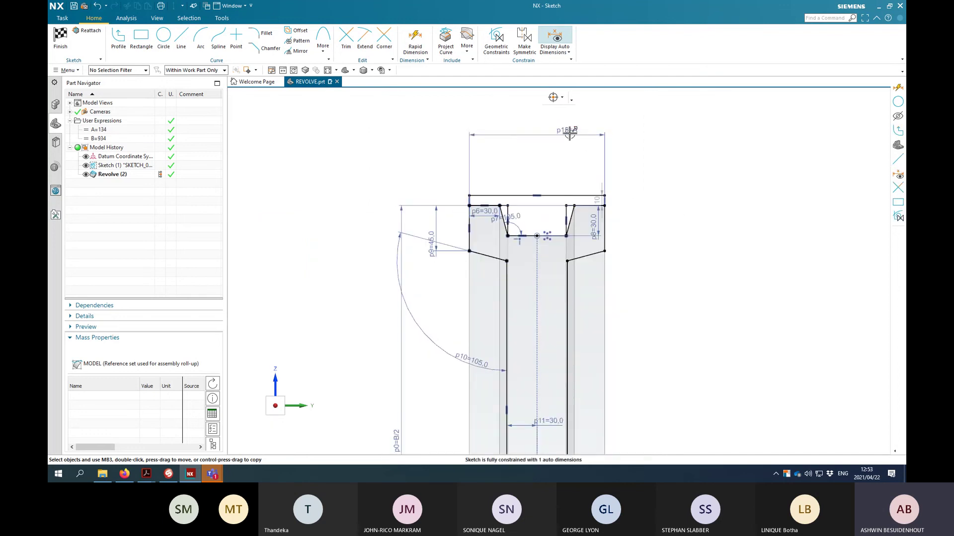
{"action": "left_click_drag", "start_coordinate": [570, 133], "coordinate": [538, 145]}
{"action": "scroll", "coordinate": [547, 199], "scroll_direction": "up", "scroll_amount": 4}
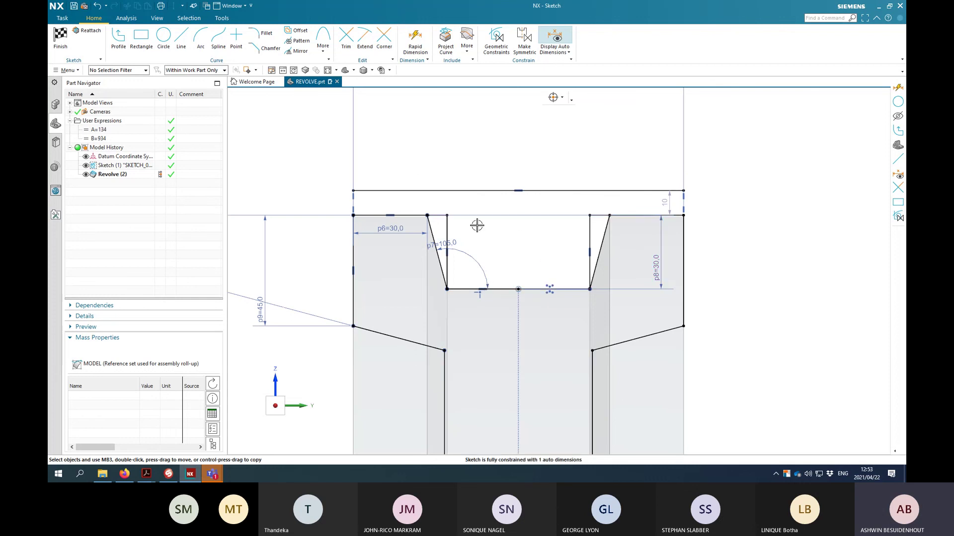
Undo the dimension moves, the alignments and all the extra lines drawn around the groove and above the rim
{"action": "key", "text": "ctrl+z"}
{"action": "key", "text": "ctrl+z"}
{"action": "key", "text": "ctrl+z"}
{"action": "key", "text": "ctrl+z"}
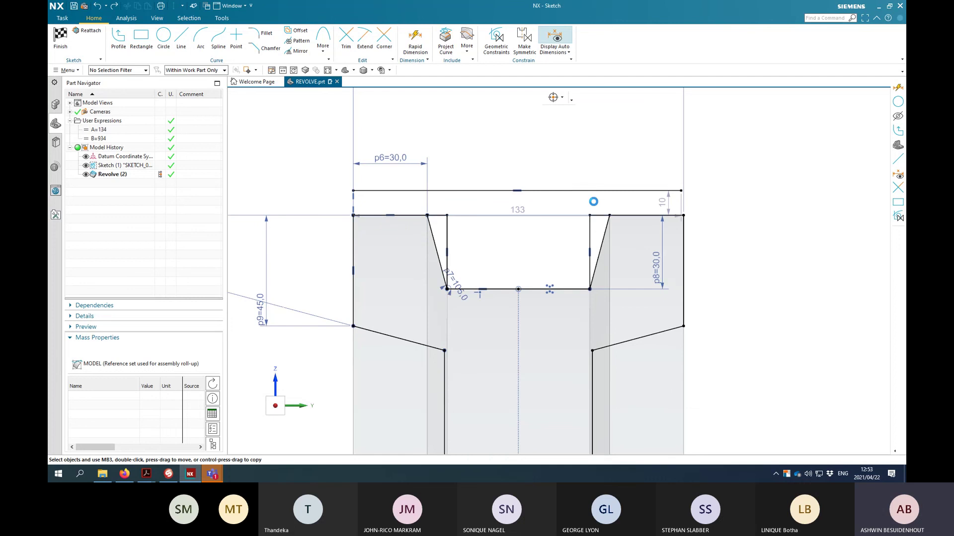
{"action": "key", "text": "ctrl+z"}
{"action": "key", "text": "ctrl+z"}
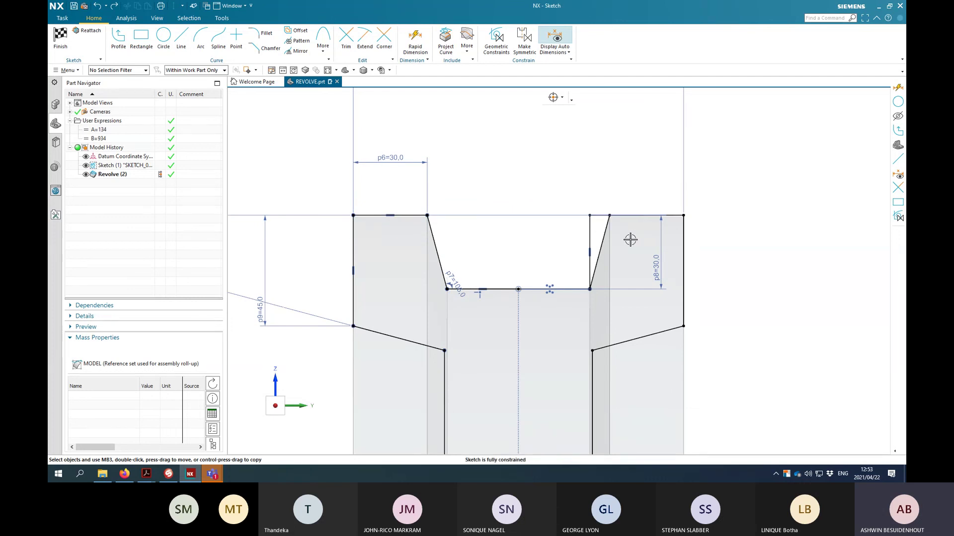
{"action": "key", "text": "ctrl+z"}
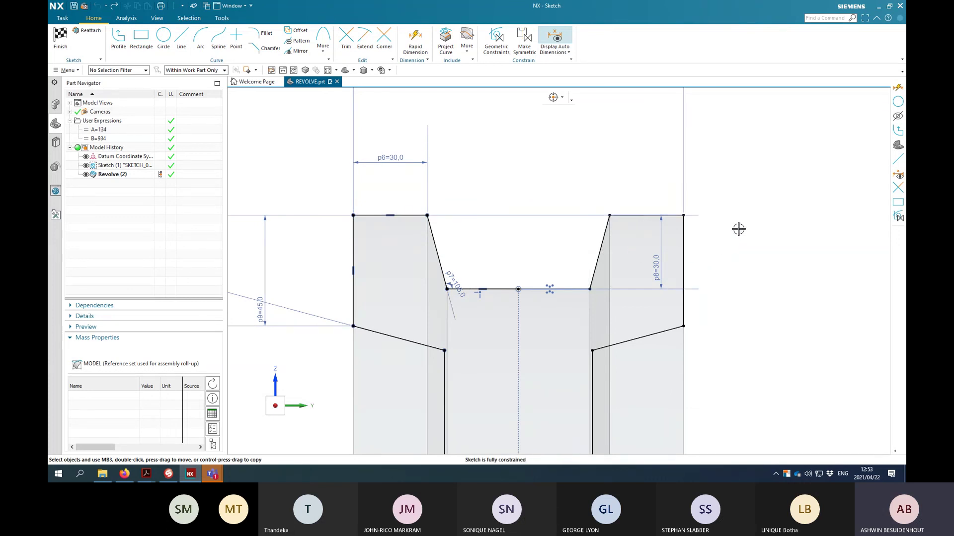
Finish the profile sketch and return the wheel to an angled 3D view
{"action": "left_click", "coordinate": [61, 37]}
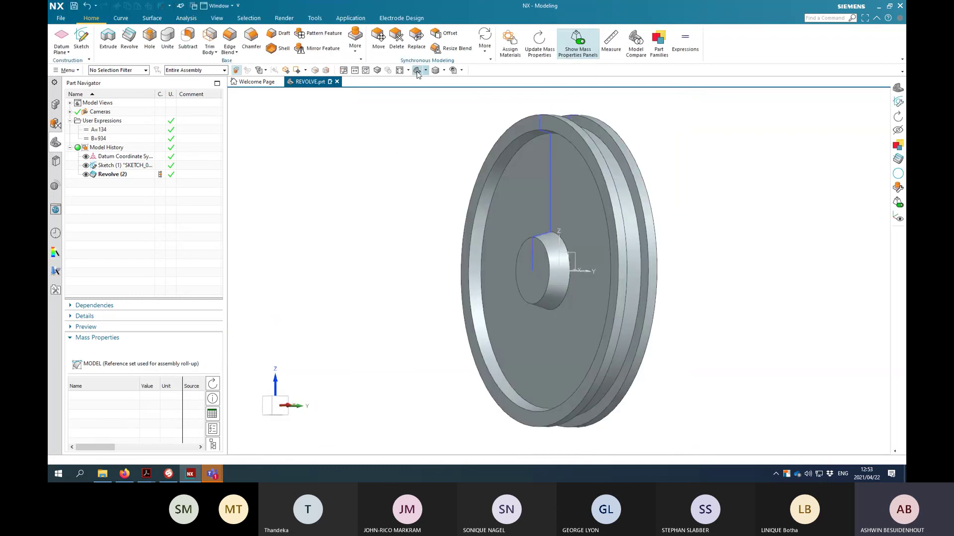
{"action": "left_click", "coordinate": [417, 72]}
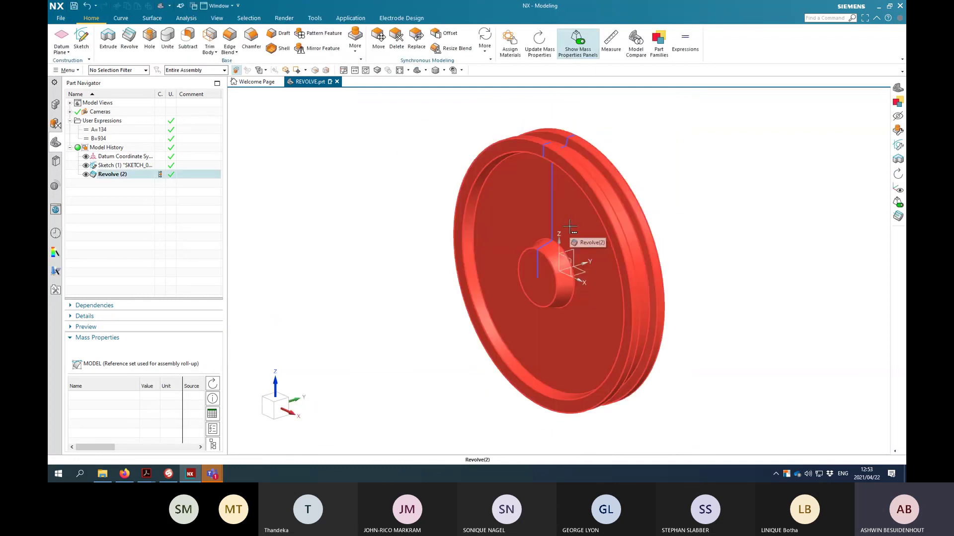